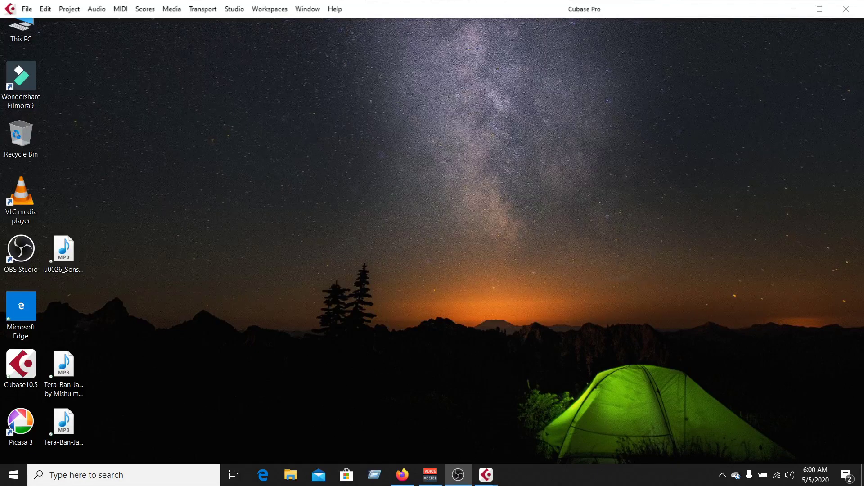
# - Switch to Cubase and bring up the project window of the Bolna track
pyautogui.hotkey('alt', 'Tab')
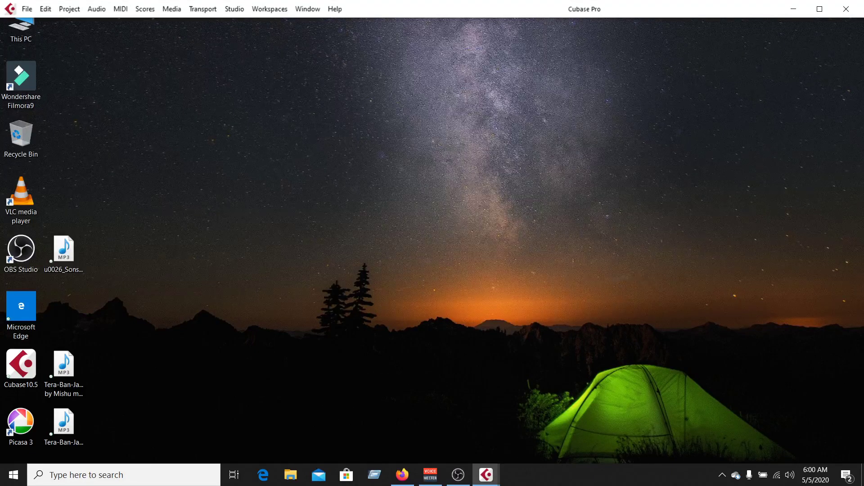
pyautogui.moveTo(863, 62); pyautogui.dragTo(863, 58)
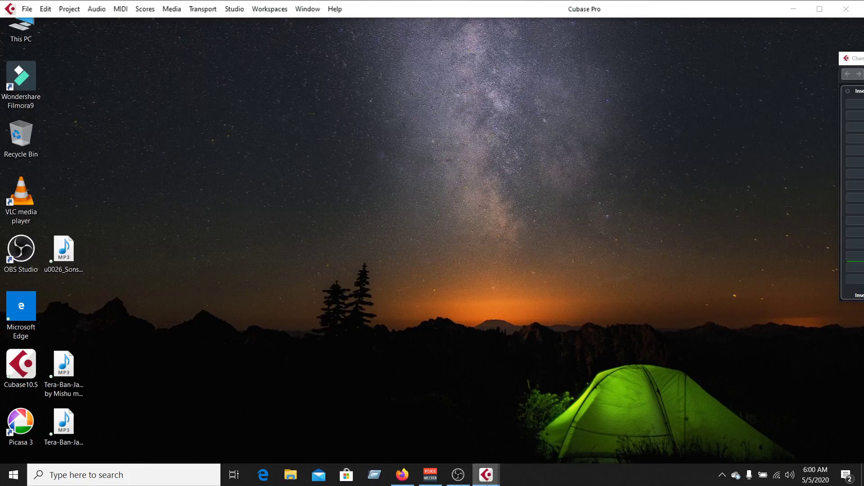
pyautogui.moveTo(493, 470)
pyautogui.click(485, 421)
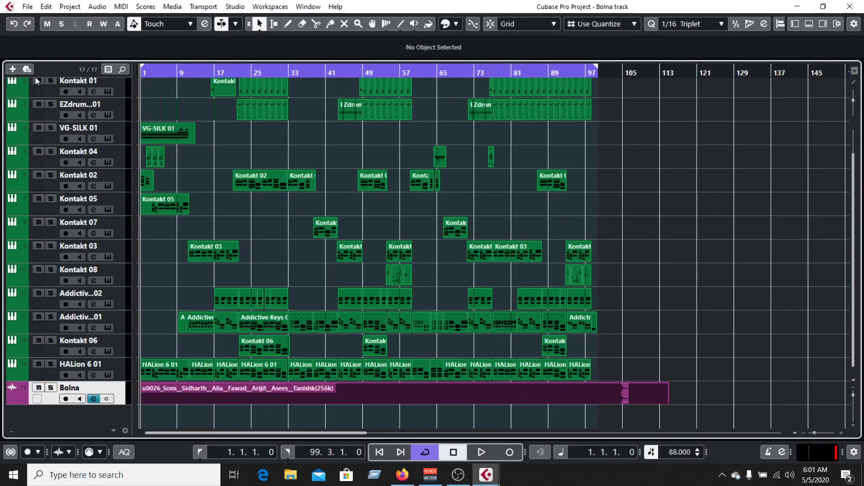
# - Play the project, move the channel settings window so the Bolna fader is accessible, and set its level to about -13.5 dB
pyautogui.scroll(2, 92, 318)
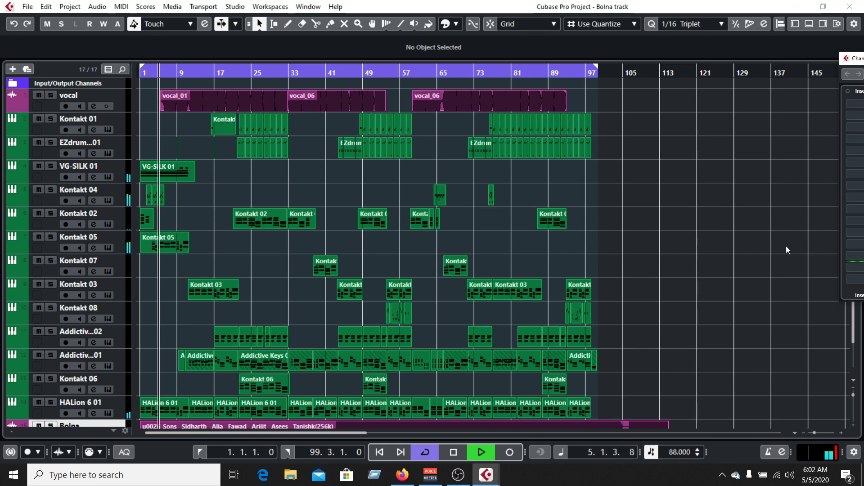
pyautogui.scroll(-2, 243, 272)
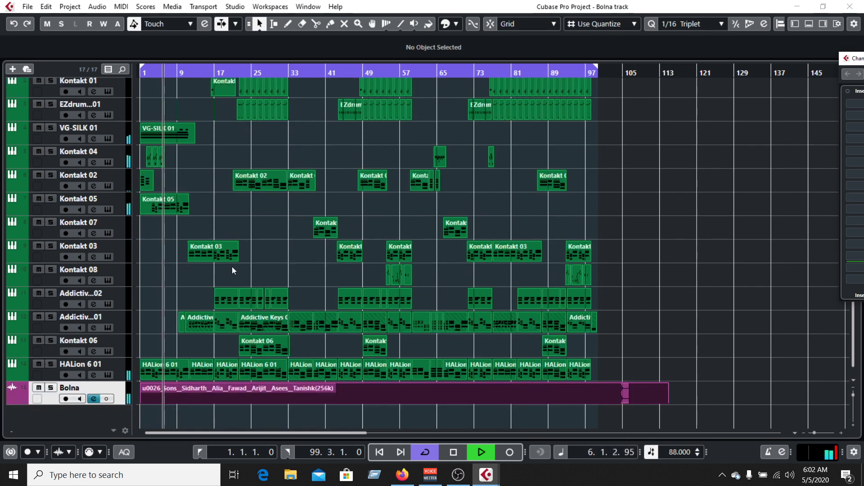
pyautogui.scroll(2, 232, 267)
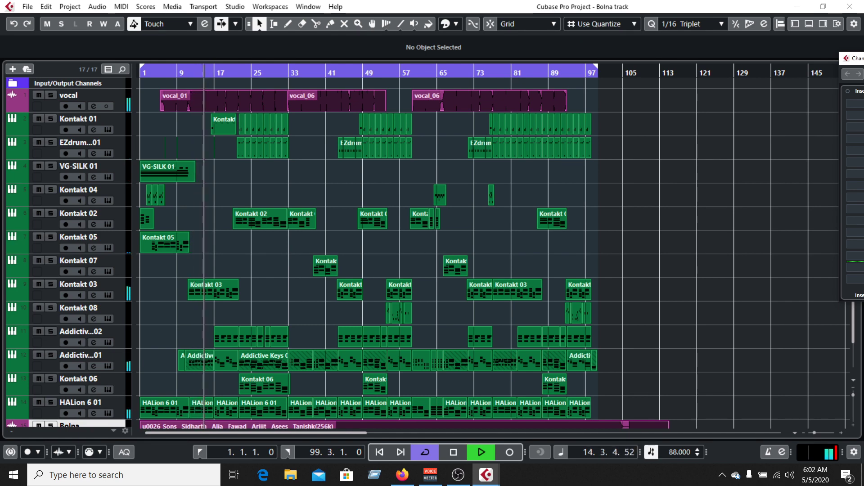
pyautogui.moveTo(858, 58); pyautogui.dragTo(574, 240)
pyautogui.moveTo(860, 241); pyautogui.dragTo(0, 135)
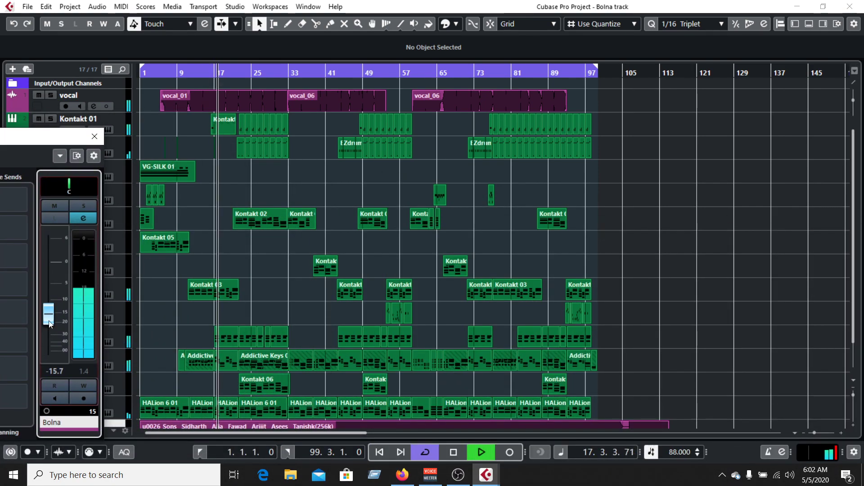
pyautogui.moveTo(50, 311)
pyautogui.mouseDown()
pyautogui.moveTo(46, 359)
pyautogui.moveTo(51, 310)
pyautogui.mouseUp()
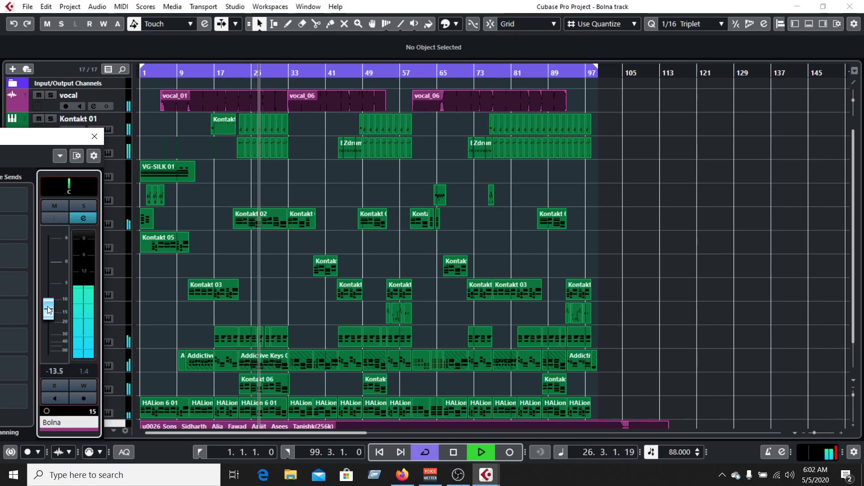
# - Fade the Bolna channel out completely and bring its level back up to about -15.7 dB during playback
pyautogui.moveTo(47, 307); pyautogui.dragTo(50, 364)
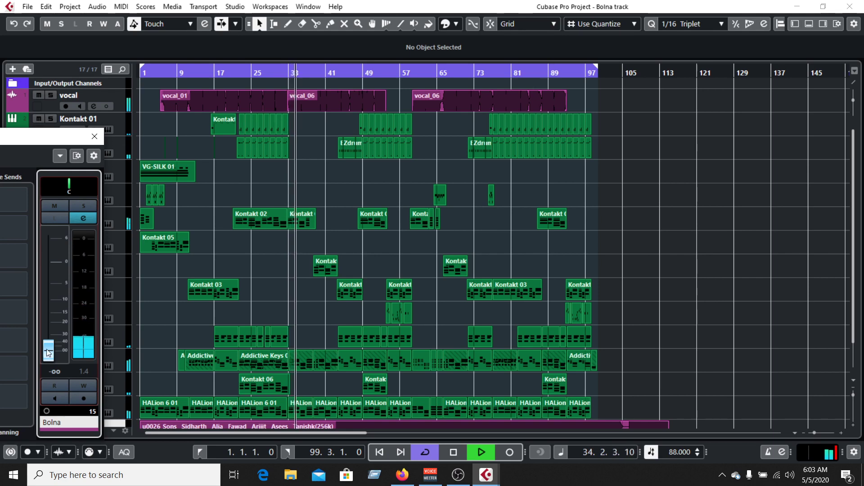
pyautogui.moveTo(47, 349)
pyautogui.mouseDown()
pyautogui.moveTo(50, 301)
pyautogui.moveTo(38, 385)
pyautogui.moveTo(50, 316)
pyautogui.moveTo(49, 356)
pyautogui.moveTo(51, 334)
pyautogui.mouseUp()
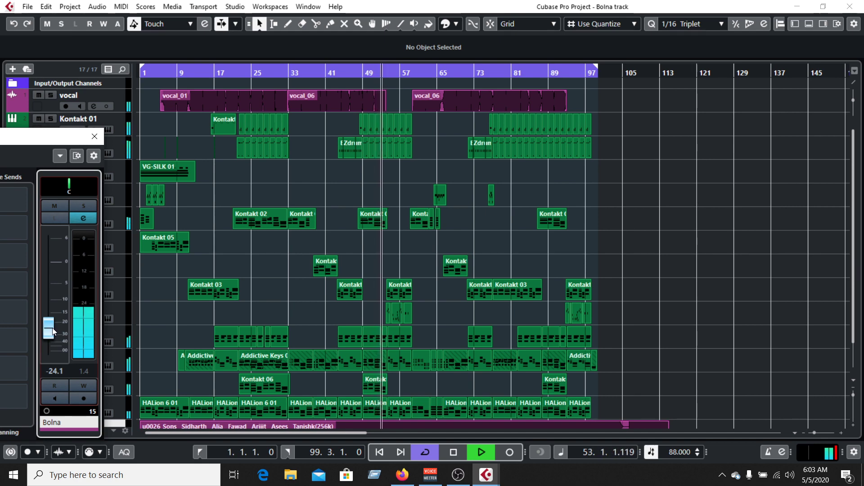
pyautogui.moveTo(47, 332); pyautogui.dragTo(54, 316)
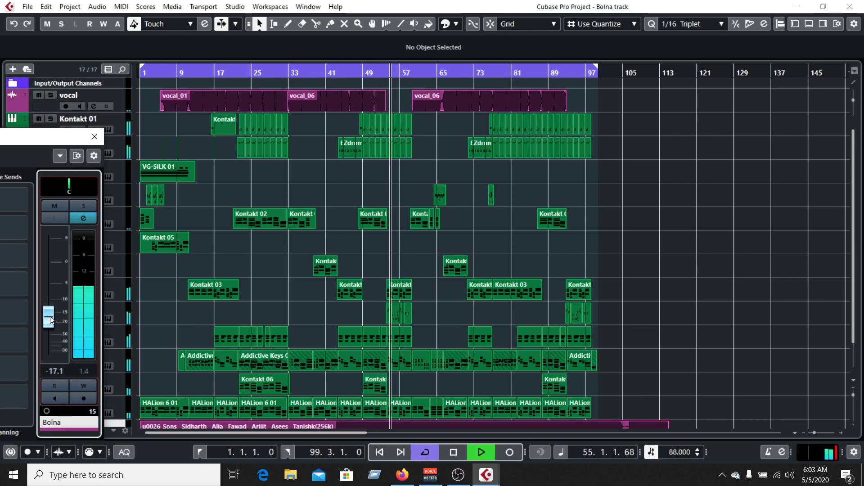
pyautogui.moveTo(51, 316); pyautogui.dragTo(51, 328)
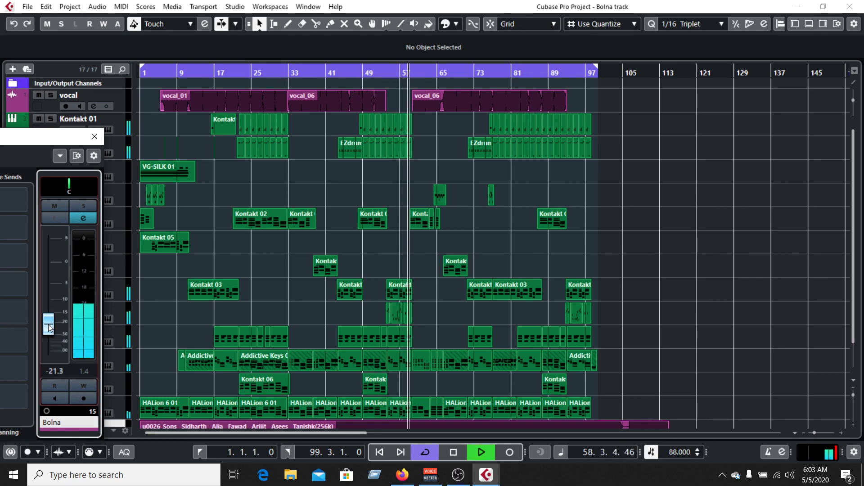
pyautogui.moveTo(47, 324); pyautogui.dragTo(51, 316)
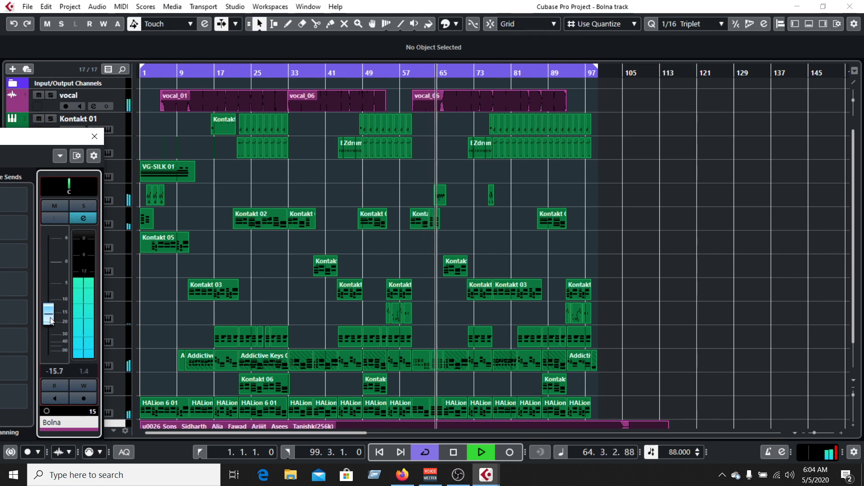
# - Alternate the Bolna channel between silence and audible levels to compare it with the programmed tracks, ending at about -9.67 dB
pyautogui.moveTo(51, 321); pyautogui.dragTo(52, 362)
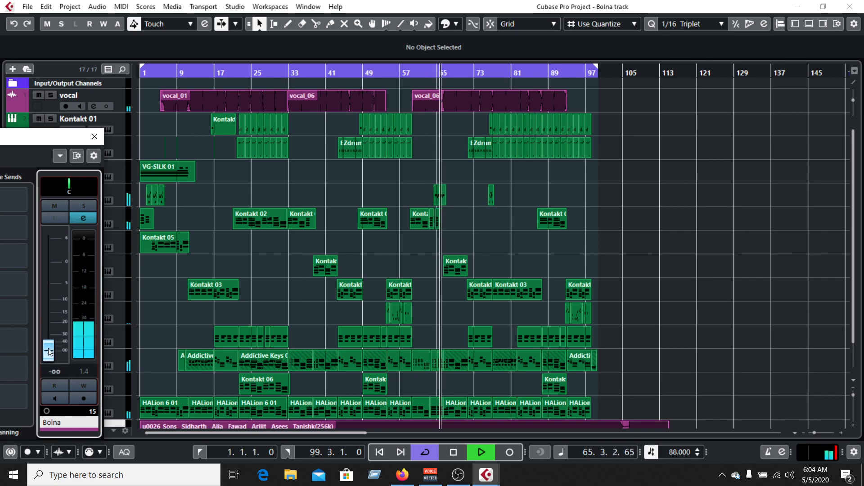
pyautogui.moveTo(47, 315); pyautogui.dragTo(49, 355)
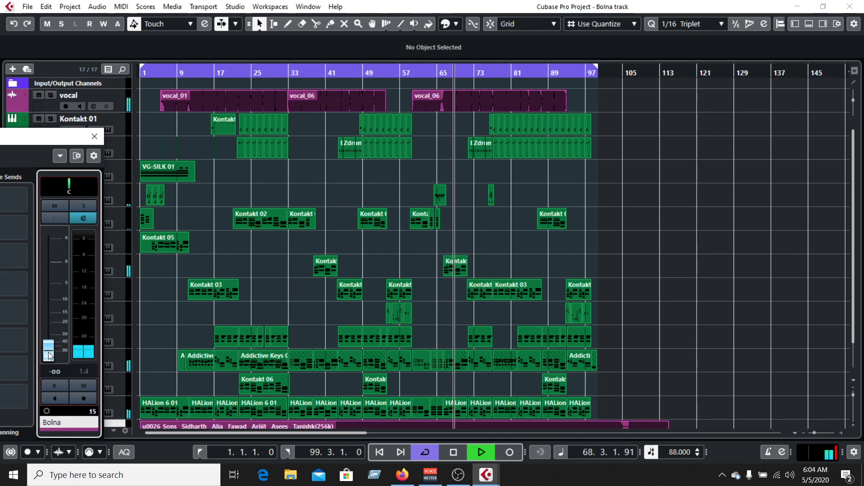
pyautogui.moveTo(50, 355); pyautogui.dragTo(53, 312)
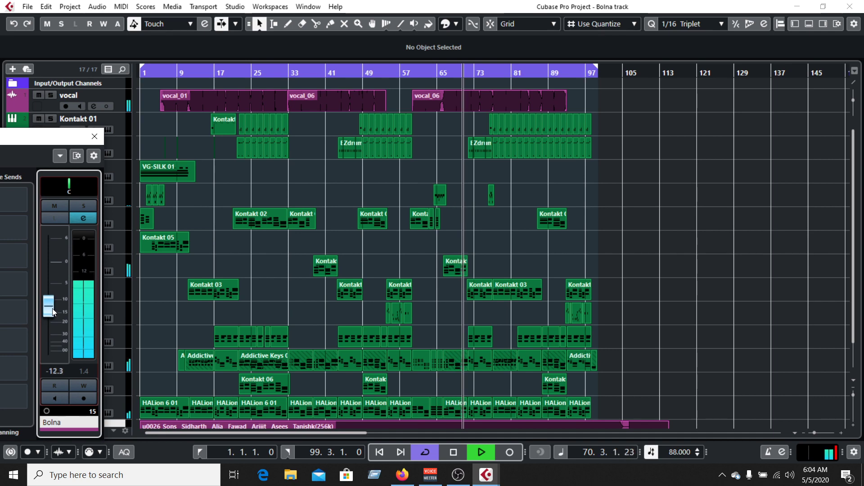
pyautogui.moveTo(53, 312); pyautogui.dragTo(50, 369)
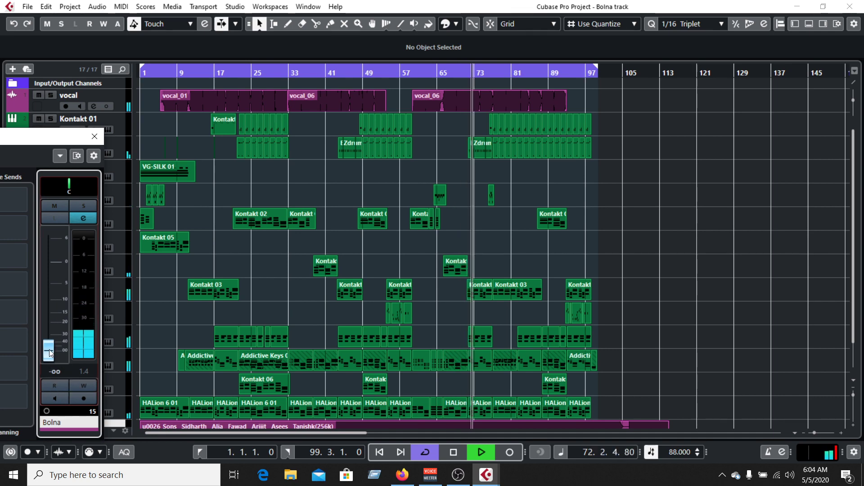
pyautogui.moveTo(50, 350); pyautogui.dragTo(49, 301)
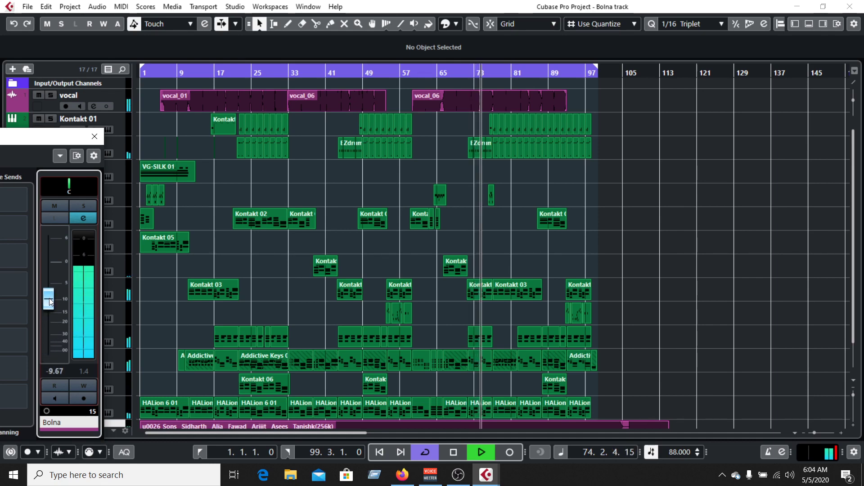
# - Fade the Bolna channel out once more, bring its level back to about -17.7 dB, and stop playback
pyautogui.moveTo(50, 301); pyautogui.dragTo(47, 318)
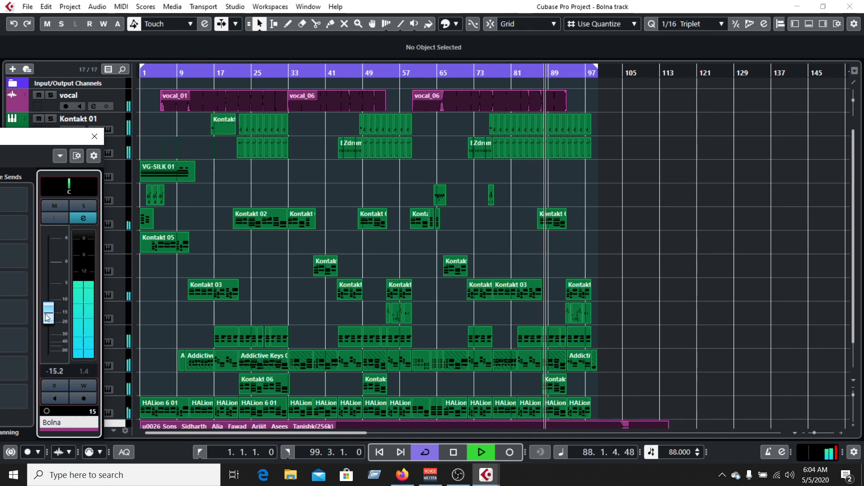
pyautogui.moveTo(47, 318); pyautogui.dragTo(48, 354)
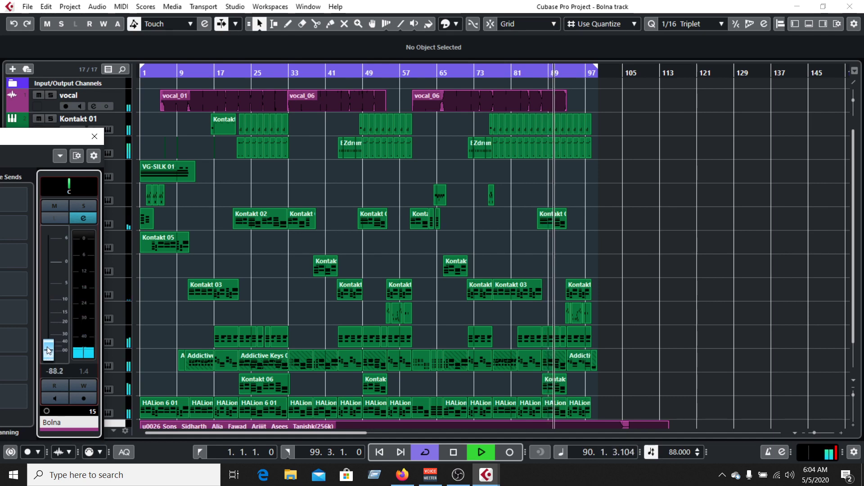
pyautogui.moveTo(48, 351); pyautogui.dragTo(48, 312)
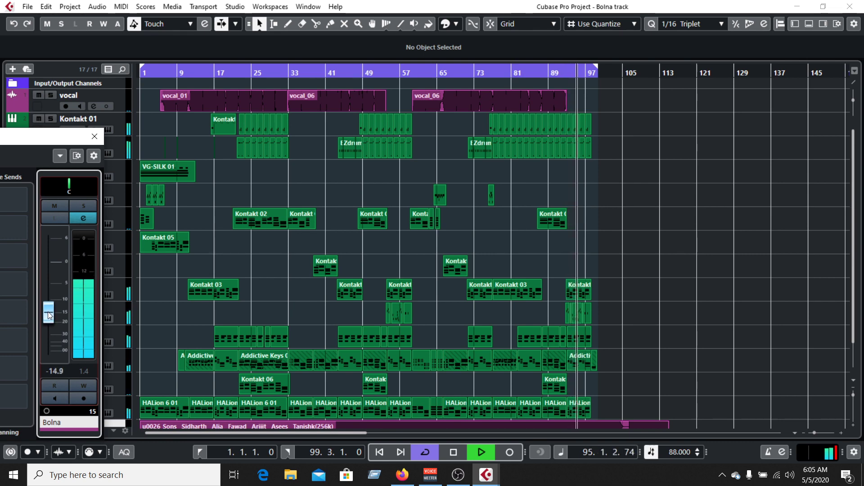
pyautogui.moveTo(47, 312); pyautogui.dragTo(49, 318)
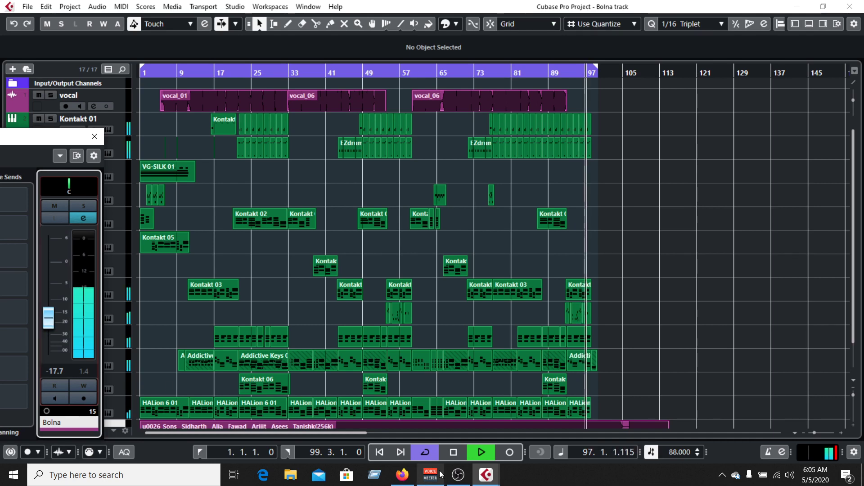
pyautogui.click(454, 452)
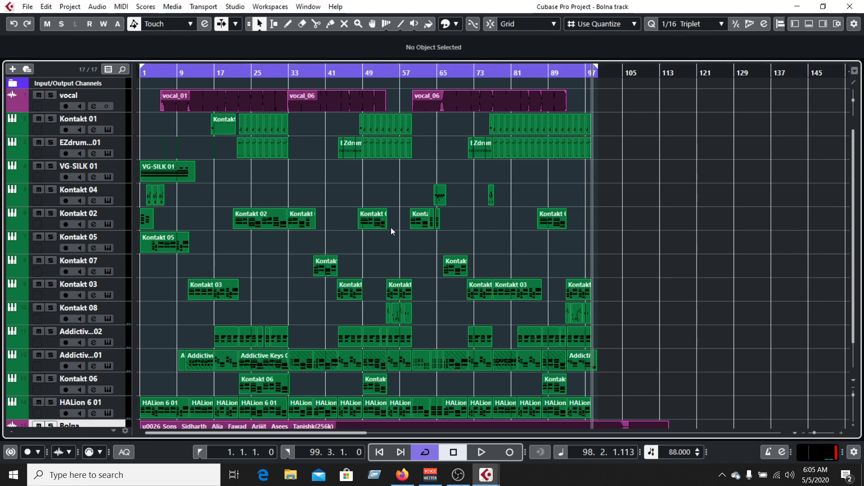
# - Compare the arrangement with and without the Bolna reference track during playback, leaving Bolna muted and not soloed
pyautogui.scroll(-2, 345, 225)
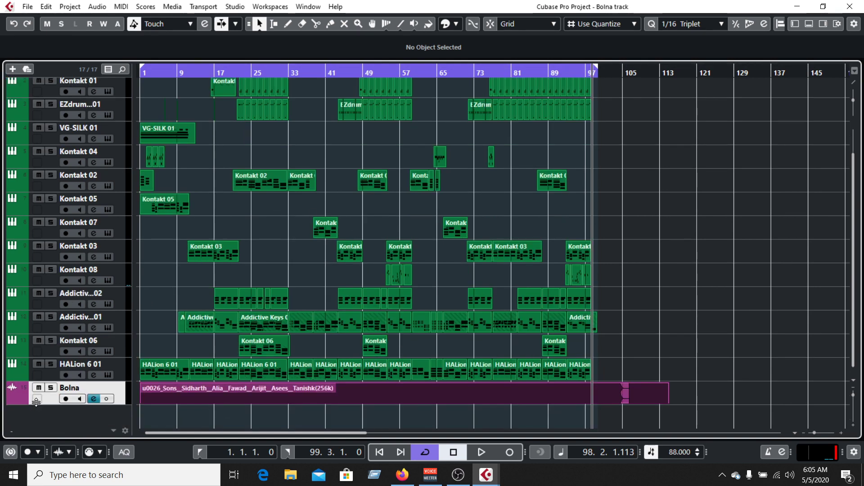
pyautogui.click(52, 389)
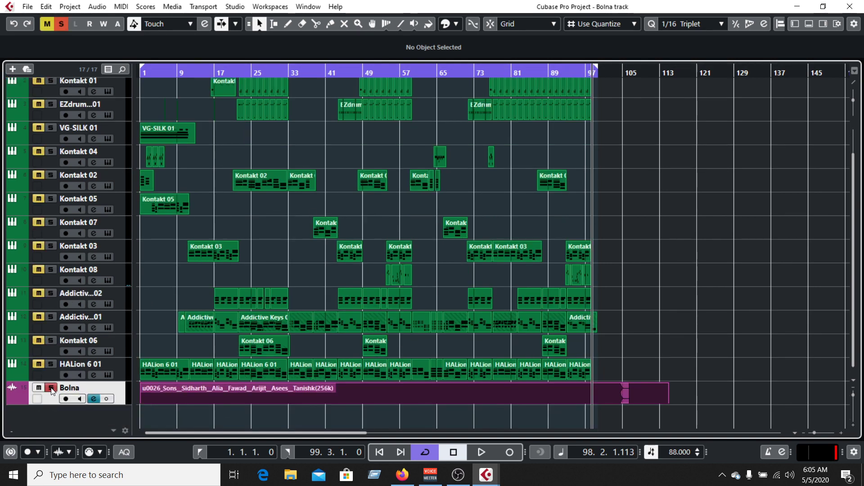
pyautogui.press('space')
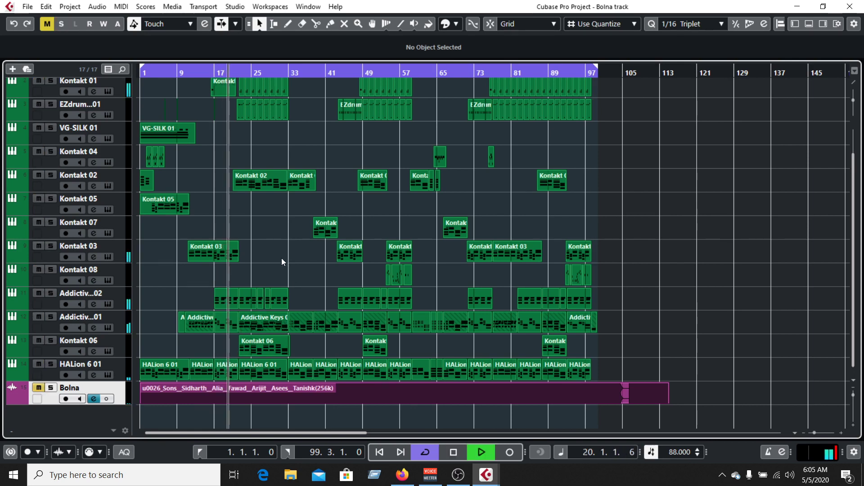
pyautogui.click(39, 388)
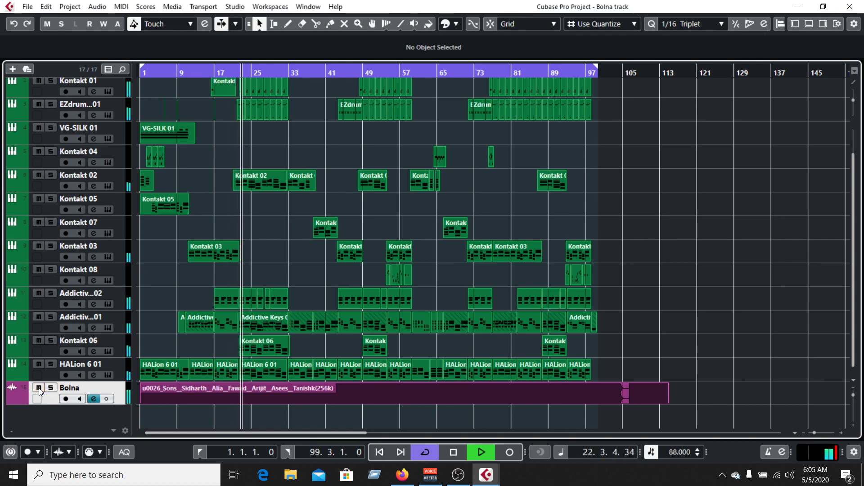
pyautogui.click(39, 388)
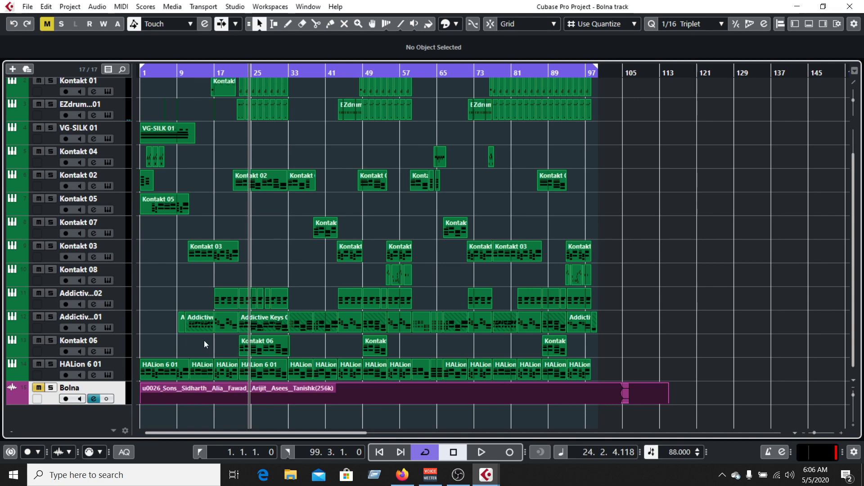
# - Examine the arrangement around bar 15 and move the playhead on to about bar 32
pyautogui.scroll(2, 209, 321)
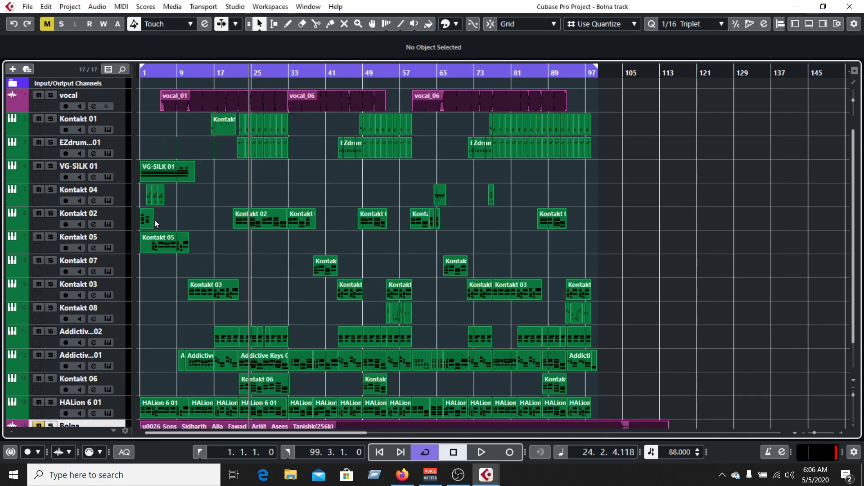
pyautogui.moveTo(234, 68); pyautogui.dragTo(206, 75)
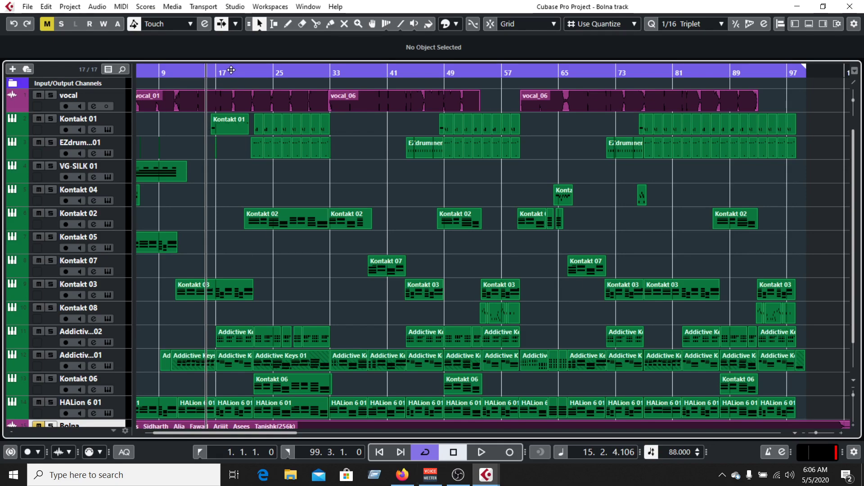
pyautogui.moveTo(231, 70); pyautogui.dragTo(207, 84)
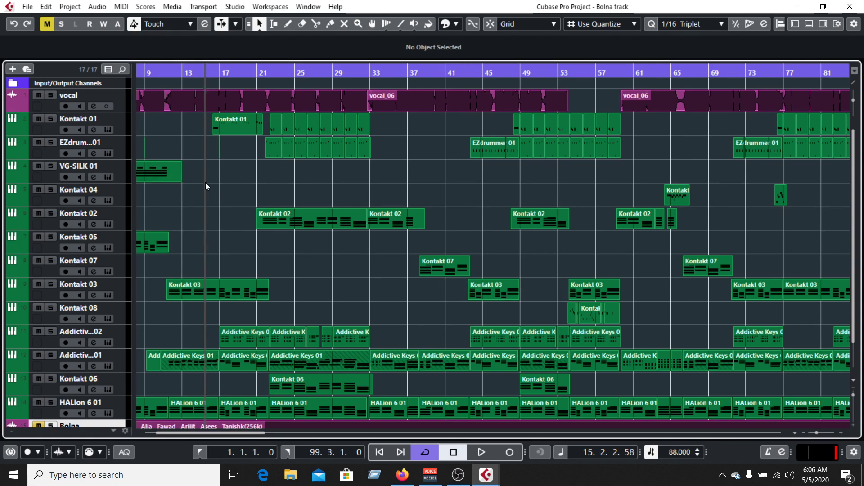
pyautogui.scroll(-2, 206, 182)
pyautogui.scroll(2, 218, 220)
pyautogui.moveTo(365, 72); pyautogui.dragTo(362, 59)
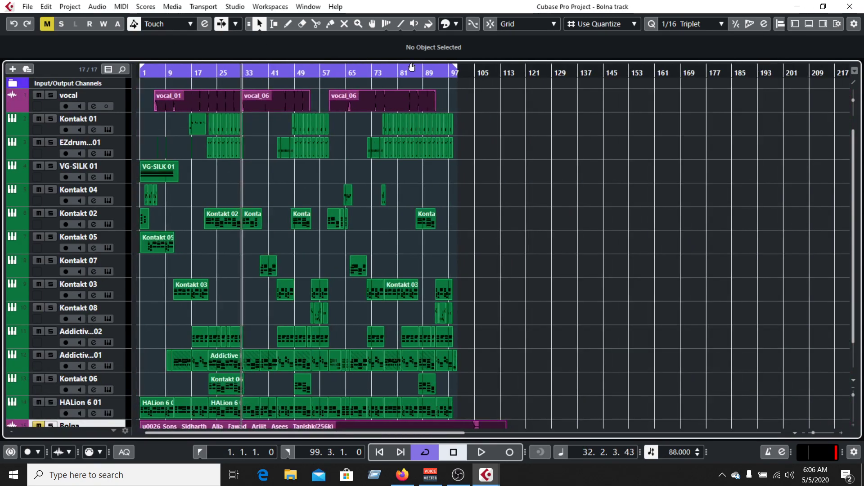
# - Play the closing section of the arrangement with Bolna muted, moving playback back to about bar 82
pyautogui.moveTo(415, 70); pyautogui.dragTo(467, 79)
pyautogui.press('space')
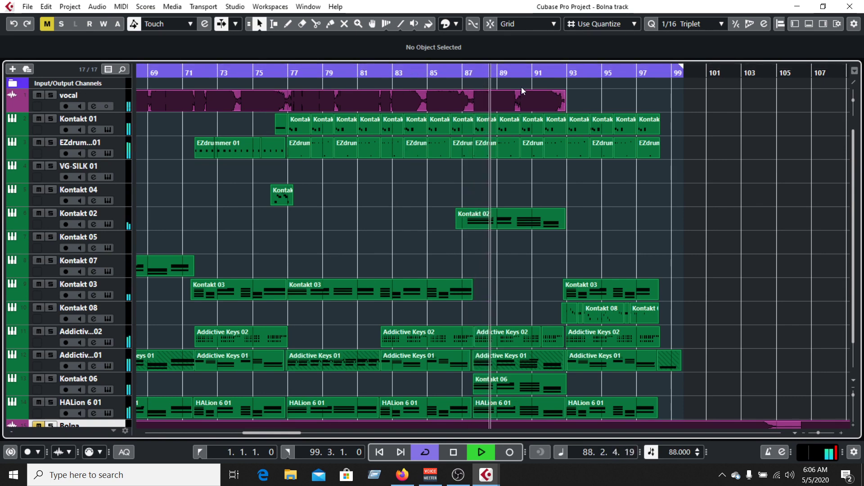
pyautogui.click(382, 85)
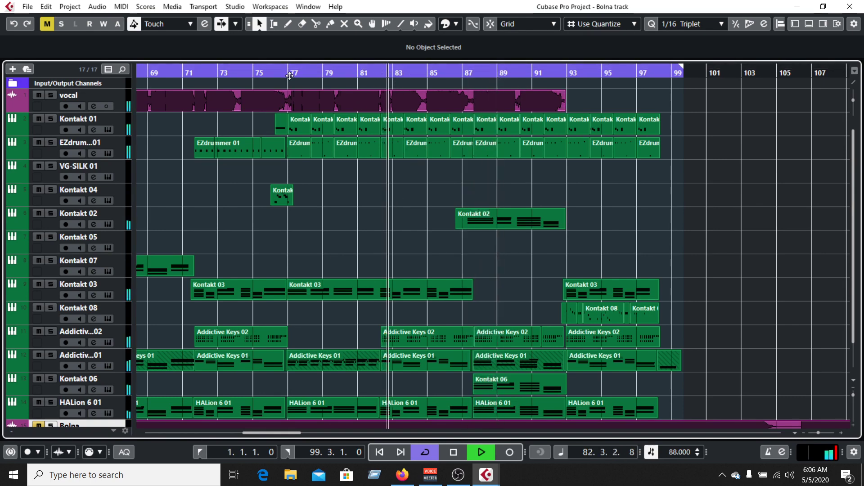
pyautogui.scroll(-2, 396, 212)
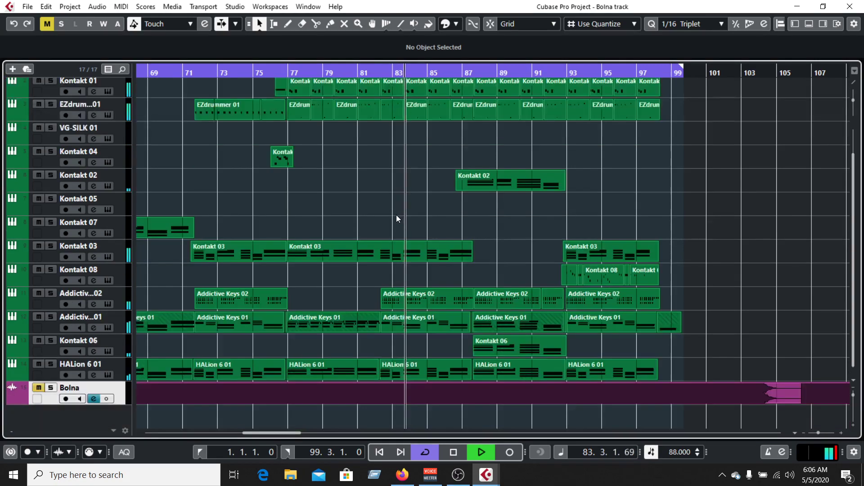
# - Move playback on to about bar 91 and stop it at about bar 93
pyautogui.scroll(2, 398, 216)
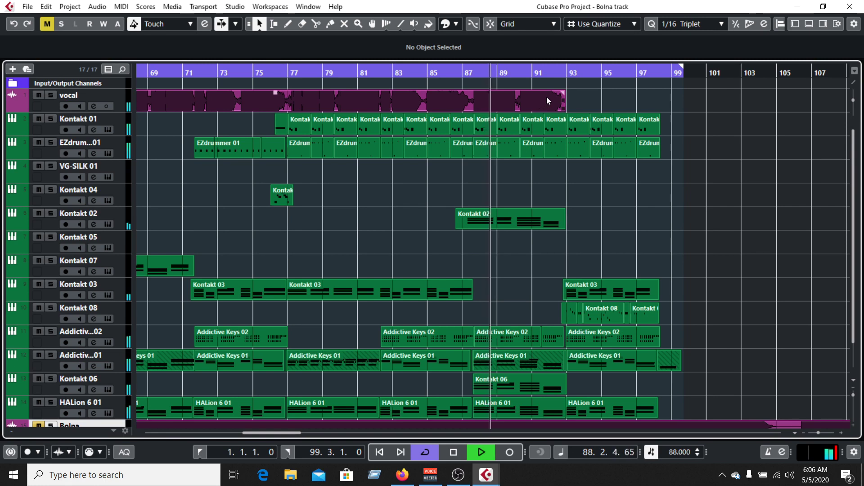
pyautogui.click(540, 70)
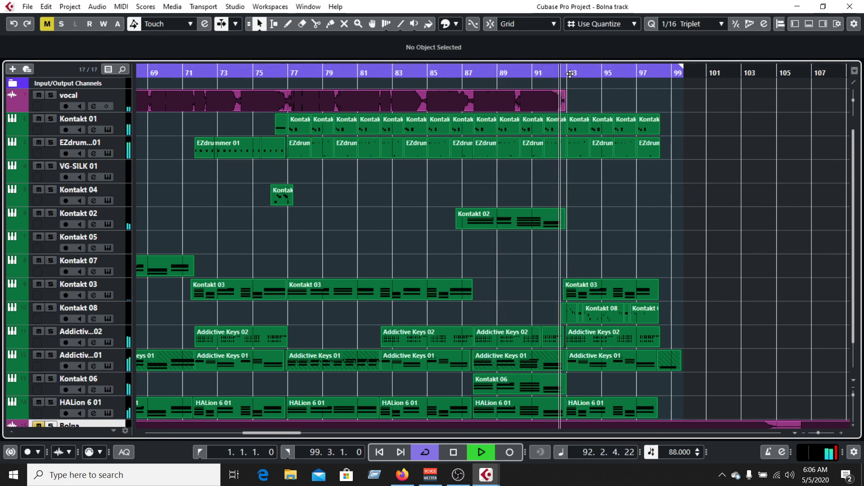
pyautogui.press('space')
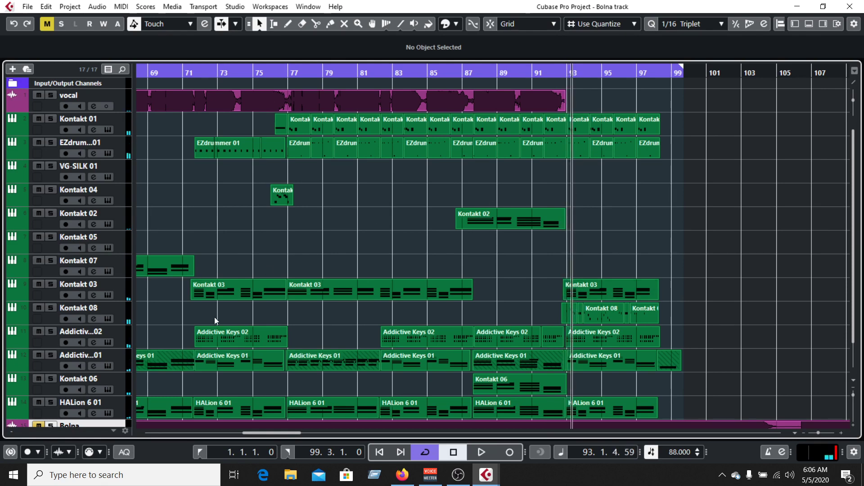
# - Compare the soloed Bolna reference with the arrangement from about bar 93, leaving Bolna muted and stopping at about bar 97
pyautogui.scroll(-2, 214, 317)
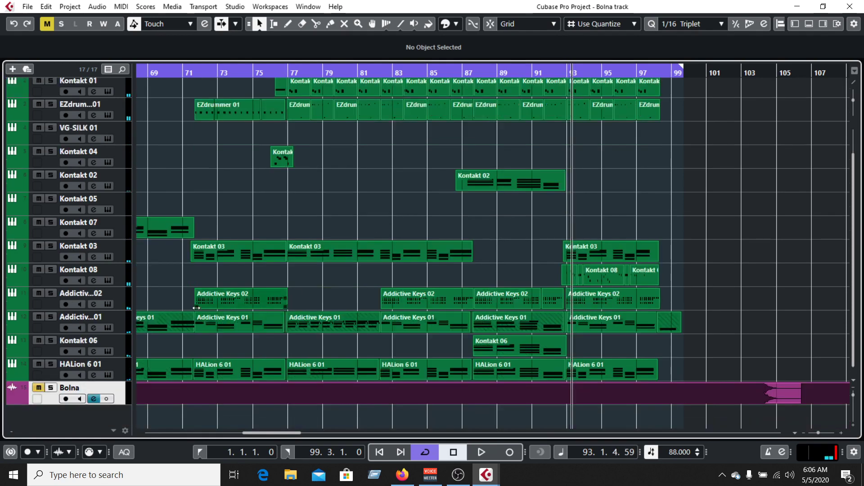
pyautogui.click(51, 389)
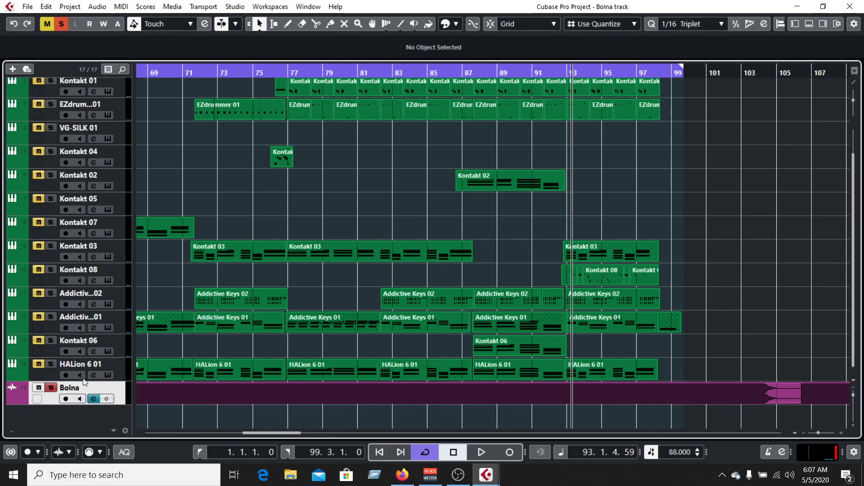
pyautogui.press('space')
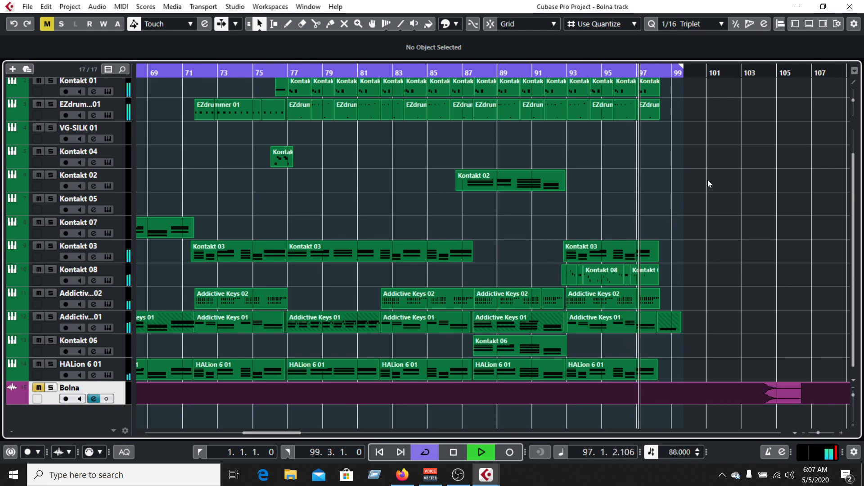
pyautogui.press('space')
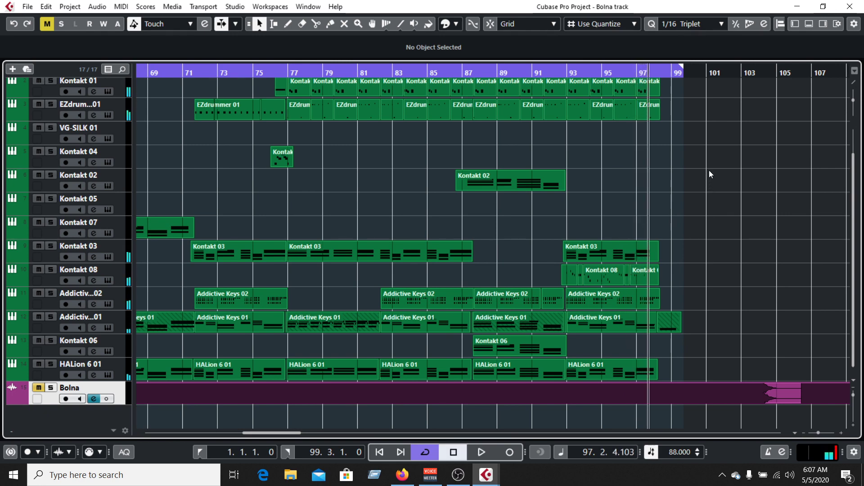
# - Move the playhead back through the arrangement to about bar 48, where the Kontakt 02 clip begins
pyautogui.scroll(2, 603, 203)
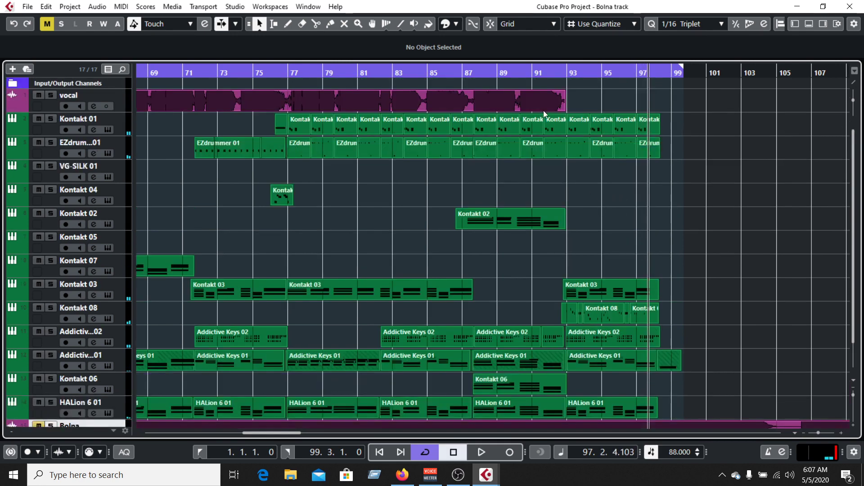
pyautogui.click(499, 73)
pyautogui.press('g')
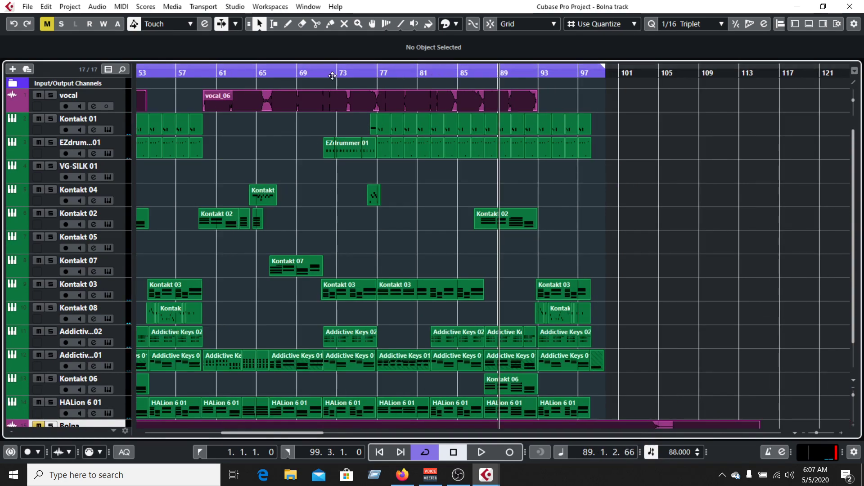
pyautogui.click(413, 73)
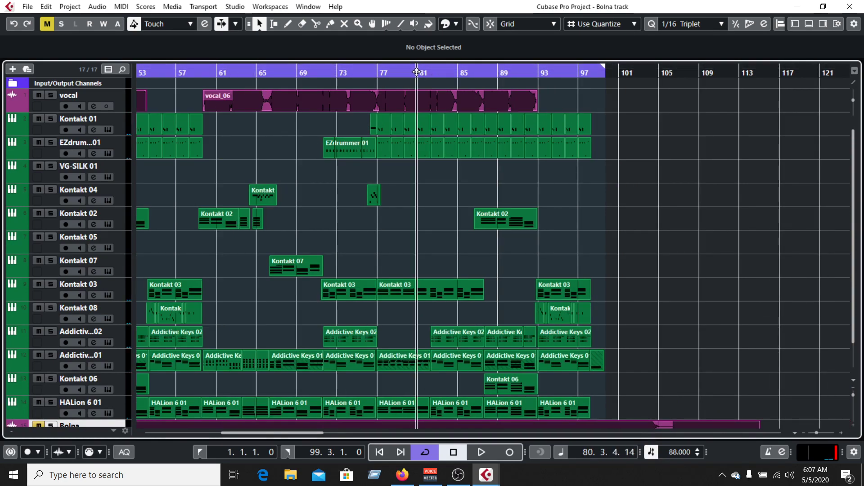
pyautogui.press('g')
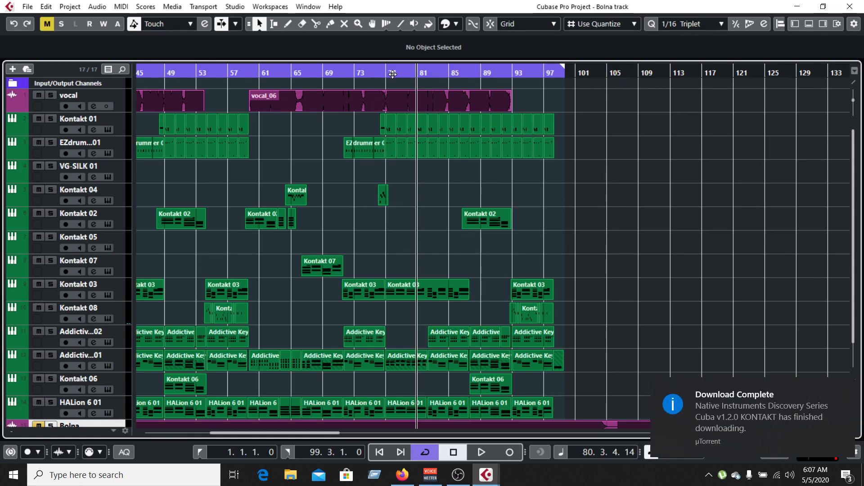
pyautogui.moveTo(391, 75); pyautogui.dragTo(313, 108)
pyautogui.scroll(-2, 143, 350)
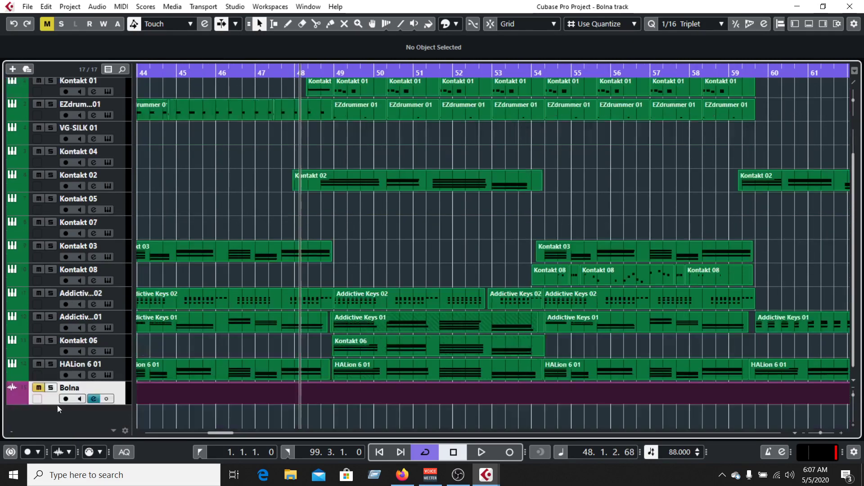
# - Solo the Bolna reference and play it from bar 48, stopping at about bar 49
pyautogui.click(51, 388)
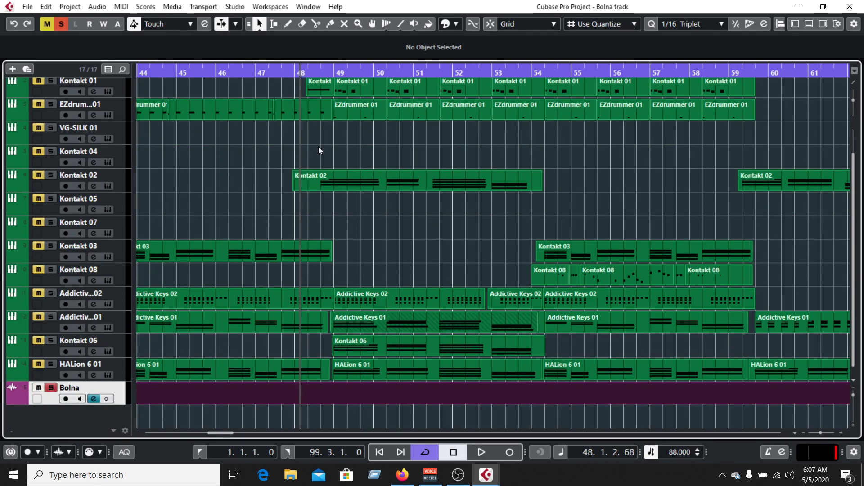
pyautogui.scroll(2, 319, 150)
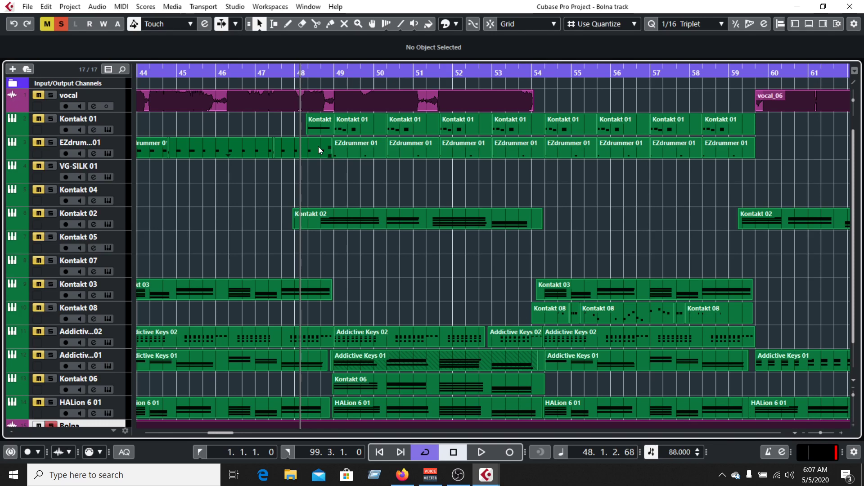
pyautogui.scroll(-2, 318, 149)
pyautogui.click(38, 388)
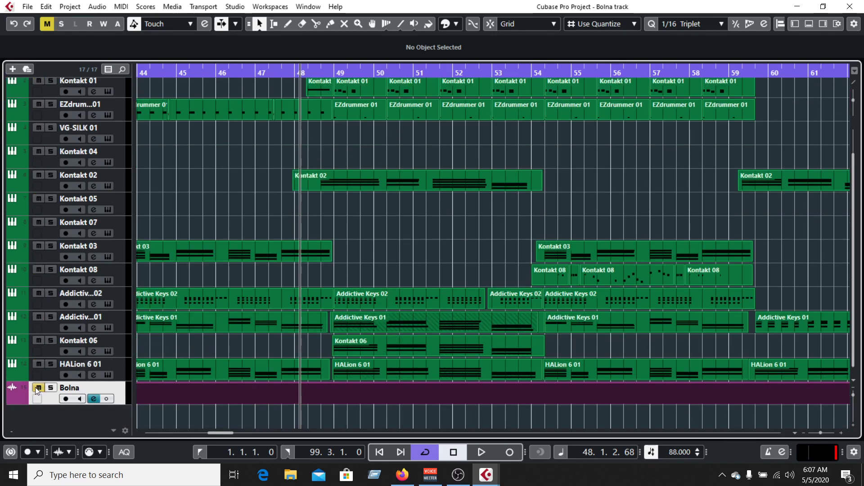
pyautogui.click(51, 387)
pyautogui.scroll(2, 243, 162)
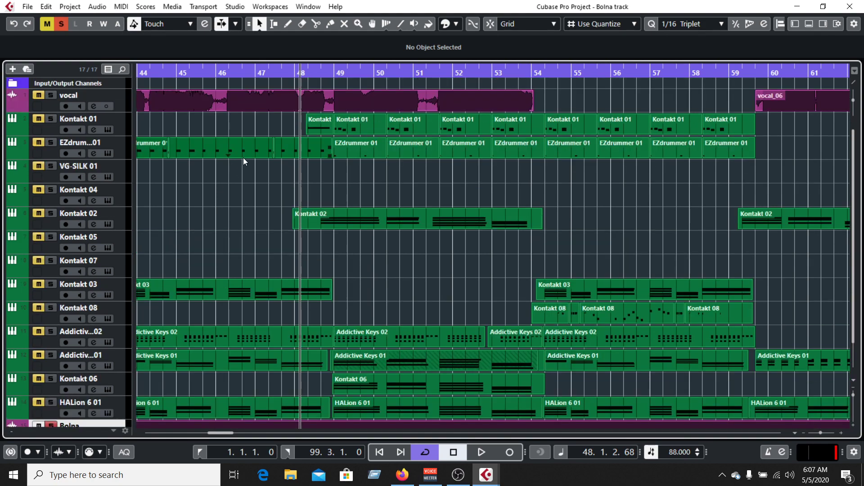
pyautogui.press('space')
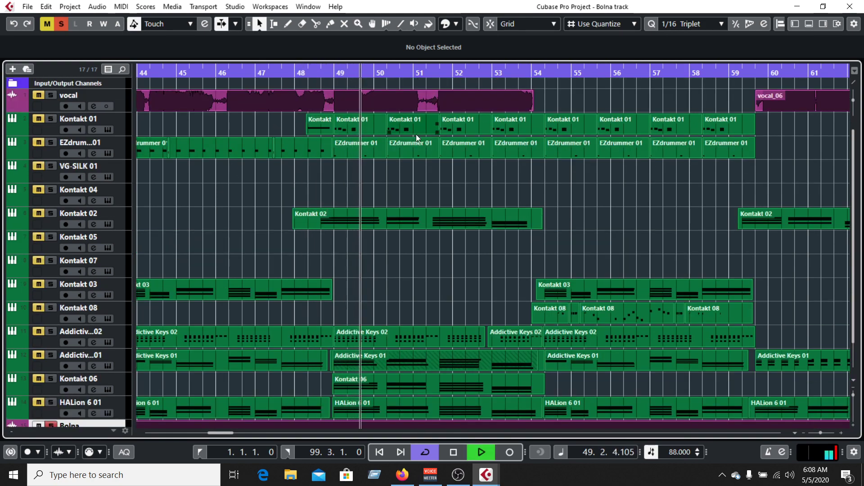
pyautogui.press('space')
pyautogui.scroll(-2, 188, 332)
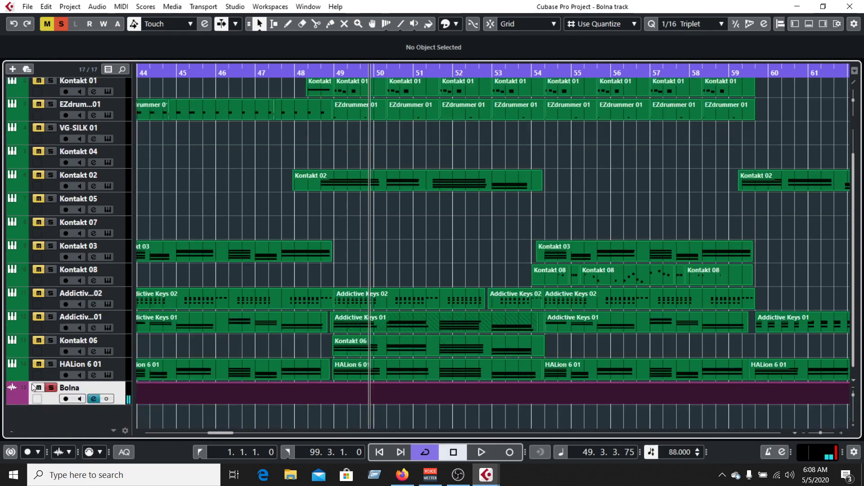
# - Unsolo Bolna and play the recreated arrangement from about bar 48, stopping at about bar 50
pyautogui.click(51, 388)
pyautogui.scroll(2, 258, 218)
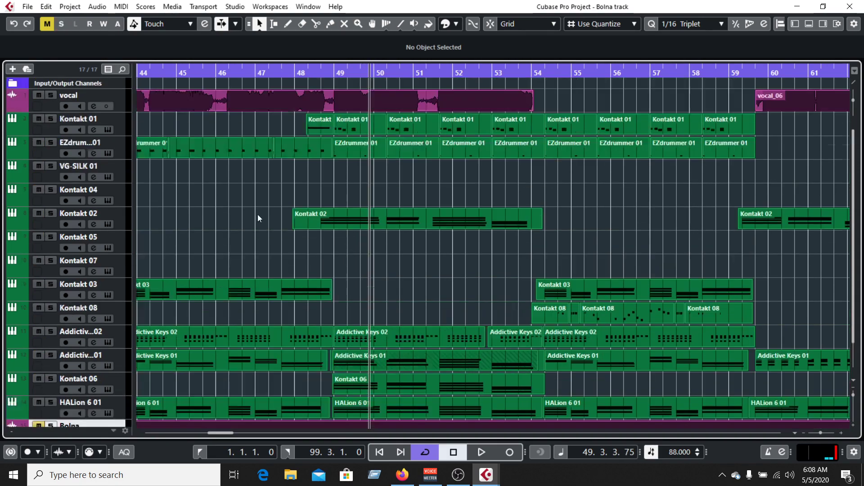
pyautogui.click(297, 75)
pyautogui.press('space')
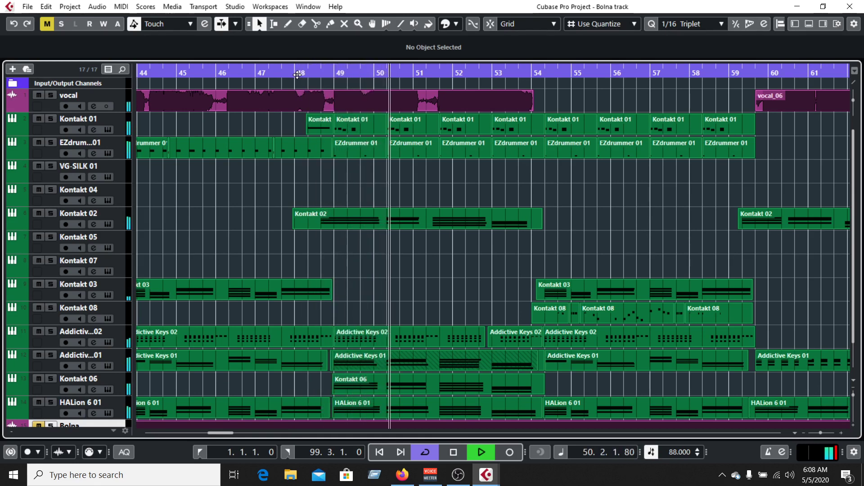
pyautogui.press('space')
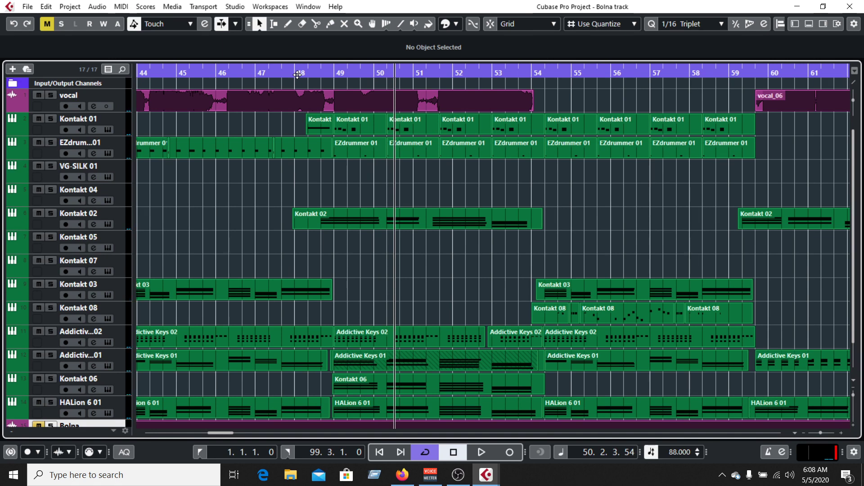
# - Return the playhead to bar 1 of the arrangement and show the track Inspector
pyautogui.scroll(-2, 409, 267)
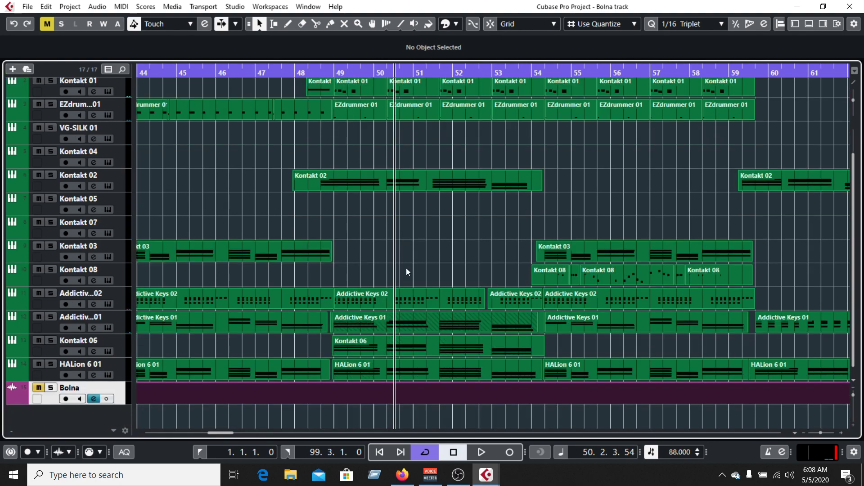
pyautogui.scroll(2, 406, 270)
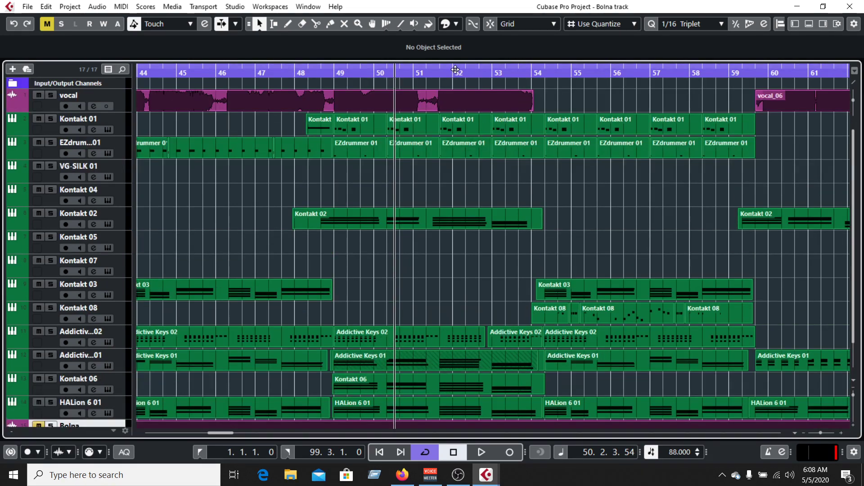
pyautogui.moveTo(455, 72); pyautogui.dragTo(400, 74)
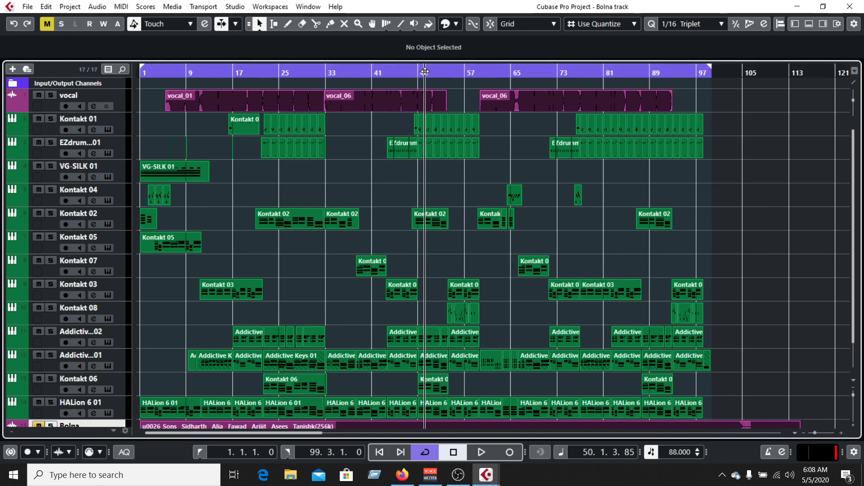
pyautogui.moveTo(425, 71); pyautogui.dragTo(140, 68)
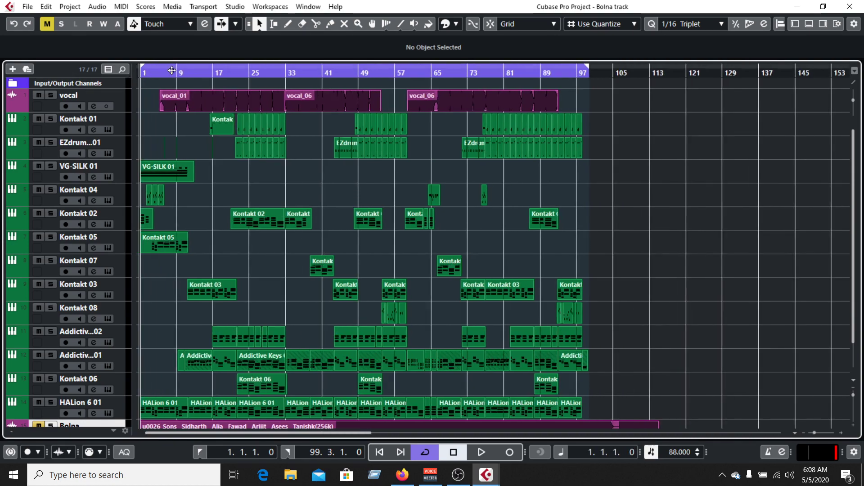
pyautogui.click(170, 72)
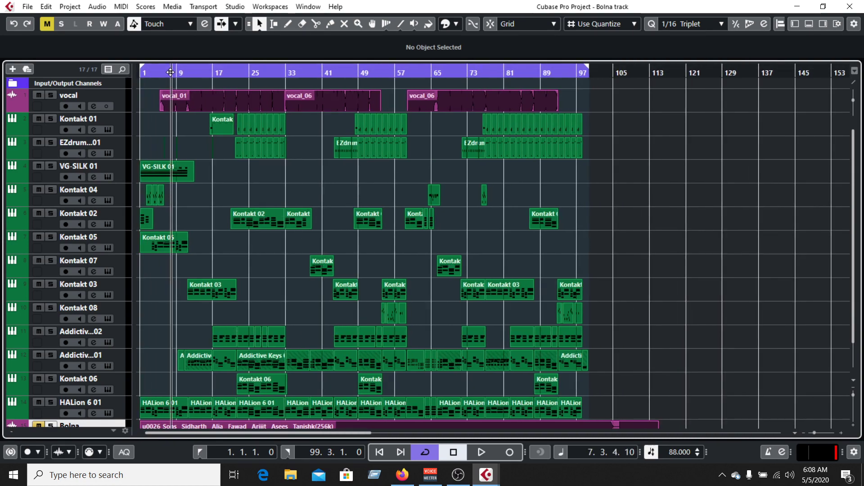
pyautogui.click(796, 24)
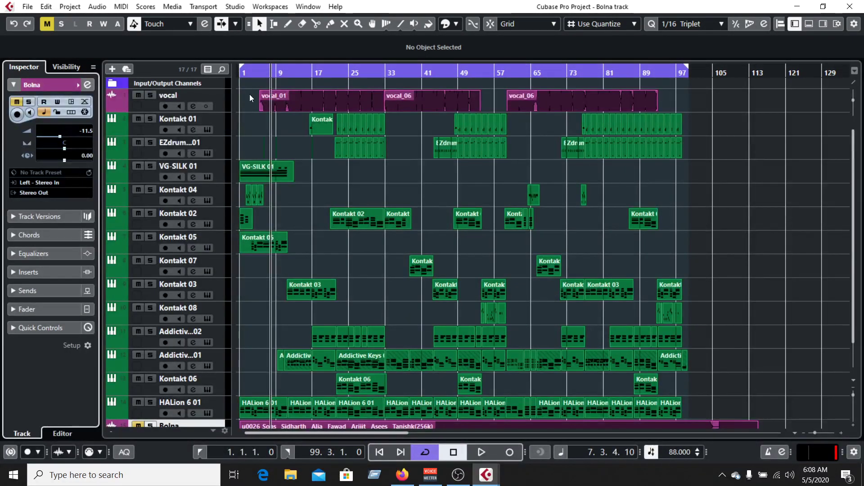
pyautogui.moveTo(240, 73); pyautogui.dragTo(235, 81)
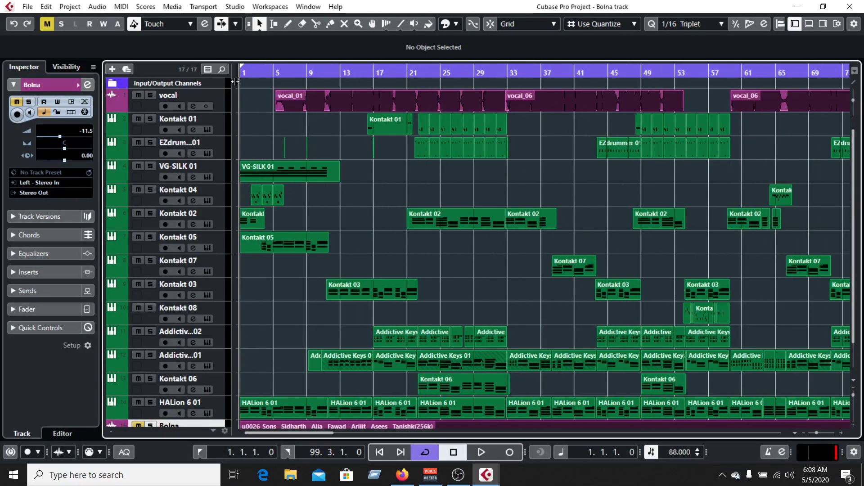
# - Select the Kontakt 01 track and open its Kontakt instrument, placing the window clear of the upper tracks
pyautogui.click(156, 105)
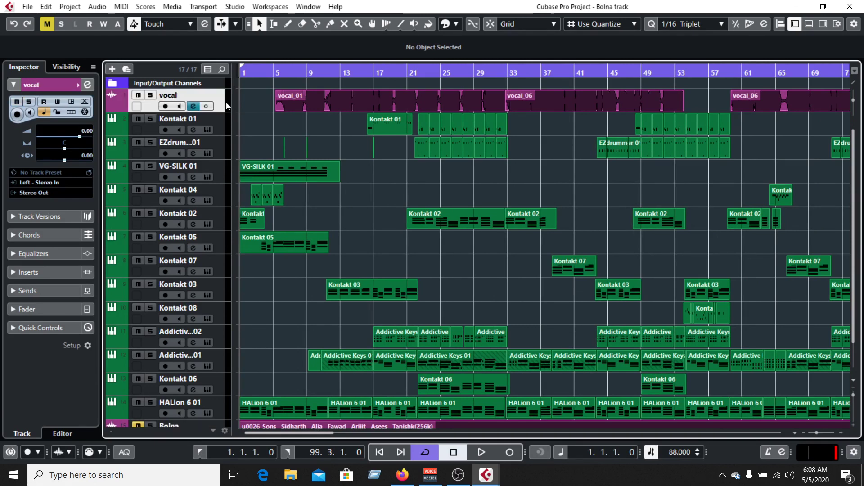
pyautogui.click(152, 128)
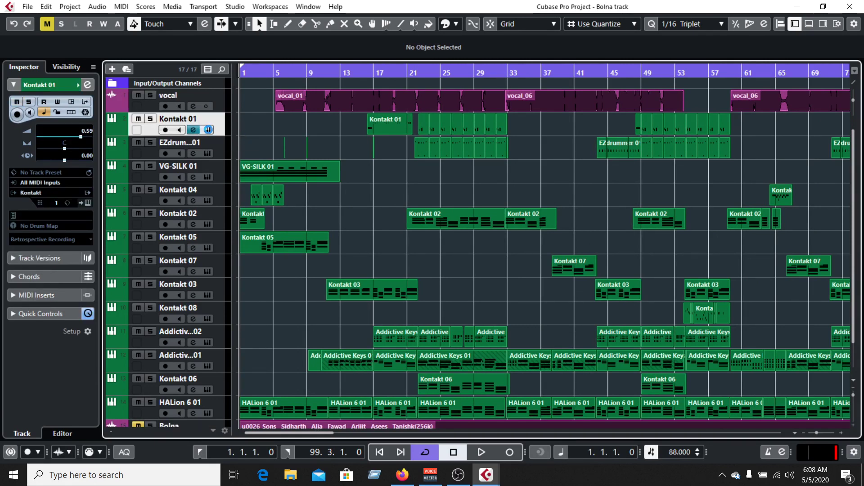
pyautogui.click(208, 129)
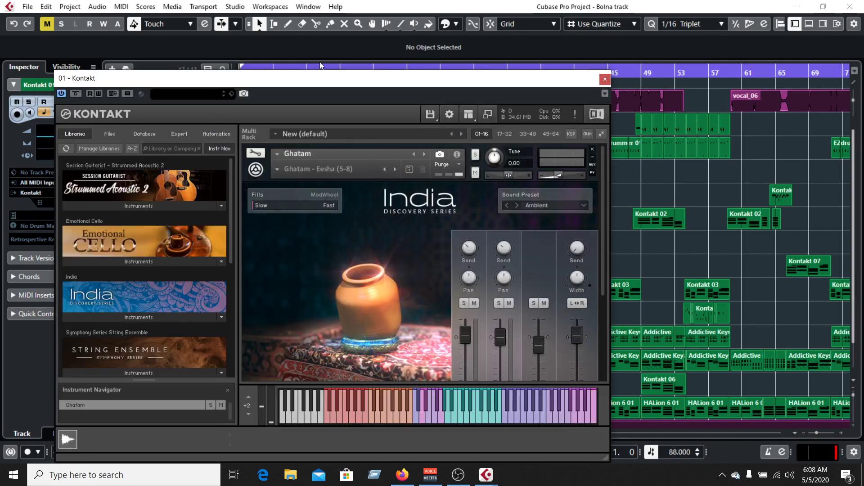
pyautogui.moveTo(339, 81); pyautogui.dragTo(512, 233)
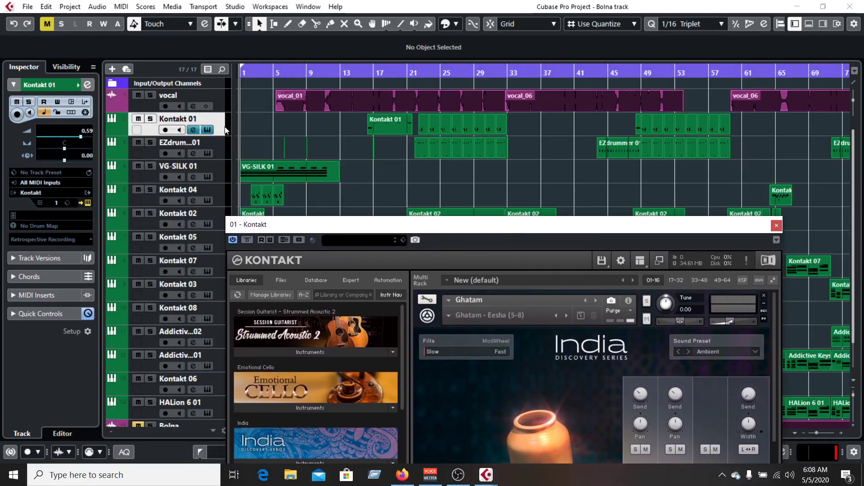
# - Solo Kontakt 01 with the playhead at about bar 13, and move the Kontakt window up to show the Ghatam instrument
pyautogui.click(150, 118)
pyautogui.click(345, 71)
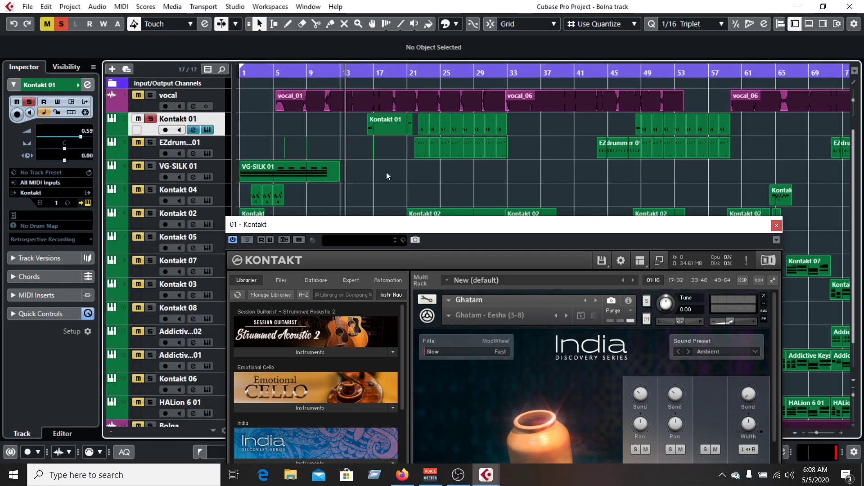
pyautogui.moveTo(455, 223); pyautogui.dragTo(431, 154)
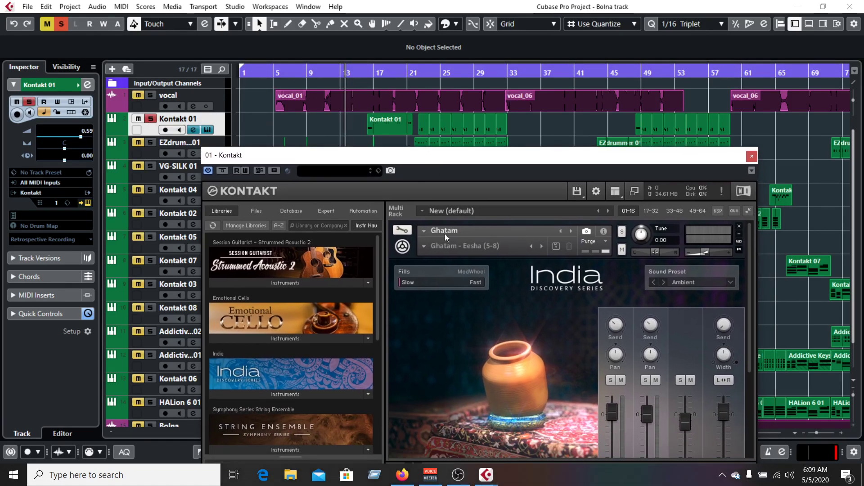
pyautogui.moveTo(562, 160); pyautogui.dragTo(562, 109)
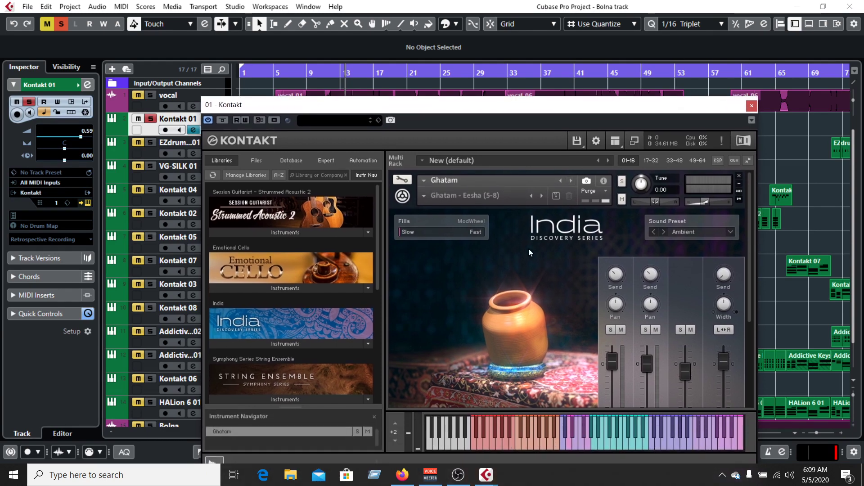
# - Lower the Kontakt window showing the Ghatam instrument until the Kontakt 01 and EZdrummer clips in the arrangement are clear
pyautogui.moveTo(749, 260)
pyautogui.mouseDown()
pyautogui.moveTo(754, 354)
pyautogui.moveTo(750, 259)
pyautogui.mouseUp()
pyautogui.moveTo(652, 111); pyautogui.dragTo(649, 143)
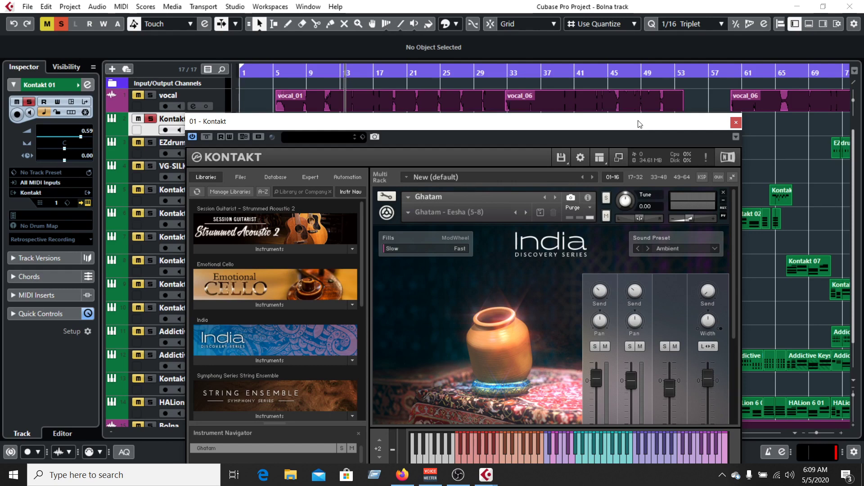
pyautogui.moveTo(597, 129)
pyautogui.mouseDown()
pyautogui.moveTo(596, 164)
pyautogui.moveTo(598, 135)
pyautogui.mouseUp()
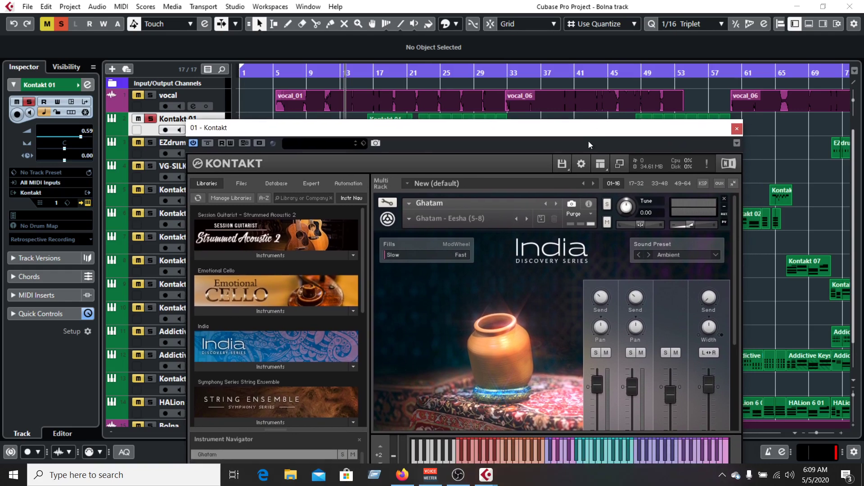
pyautogui.scroll(-2, 505, 268)
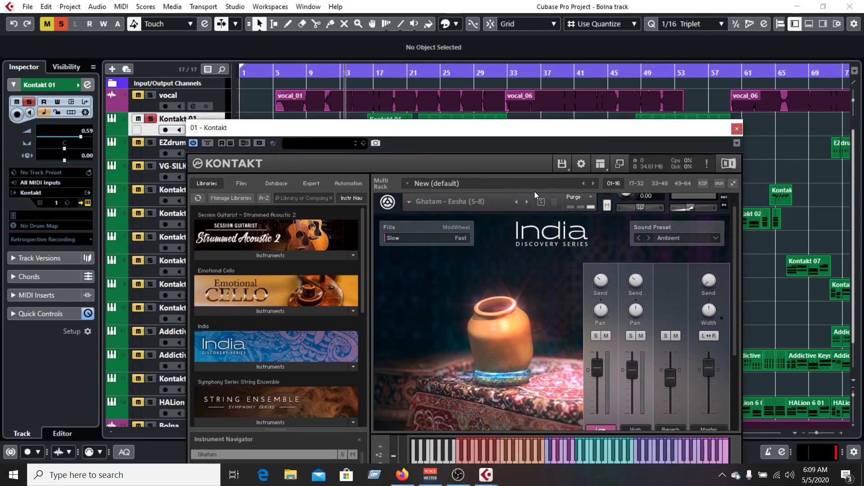
pyautogui.moveTo(534, 131); pyautogui.dragTo(537, 172)
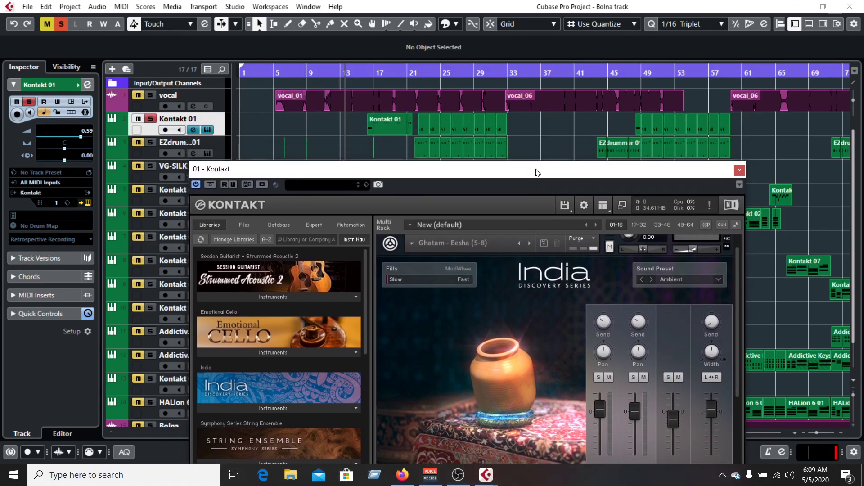
# - Play the soloed Kontakt 01 track from about bar 14 and stop at about bar 17
pyautogui.click(353, 73)
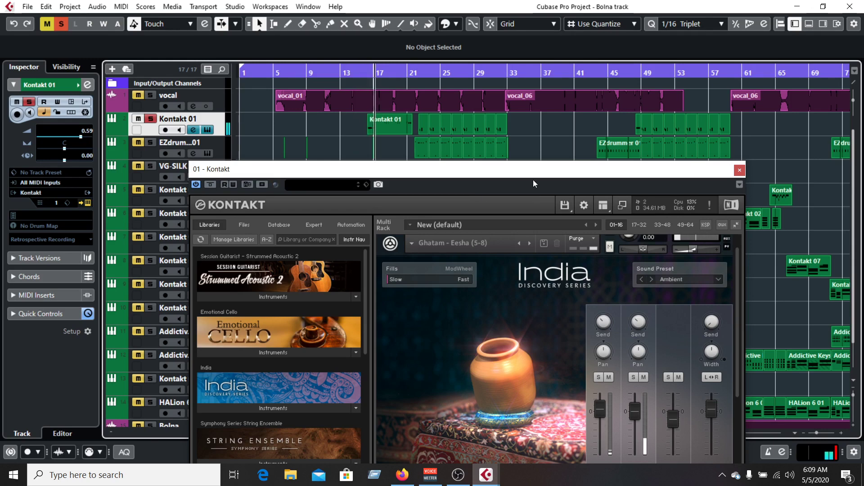
pyautogui.click(367, 83)
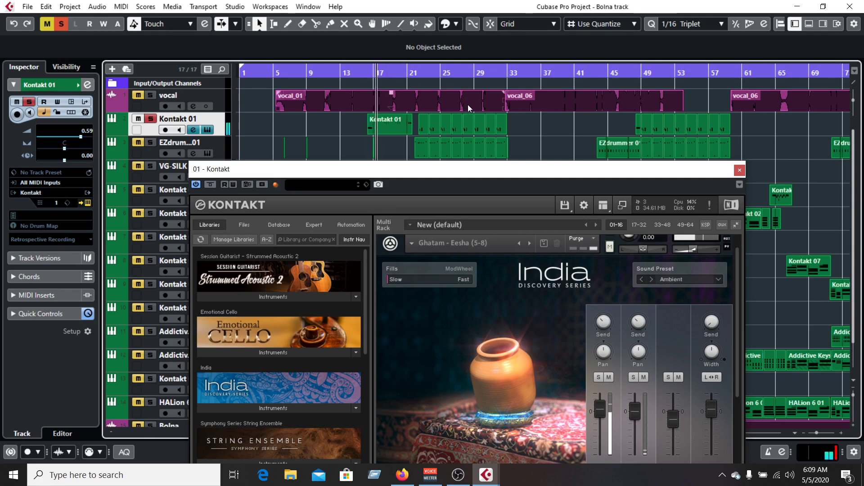
pyautogui.press('space')
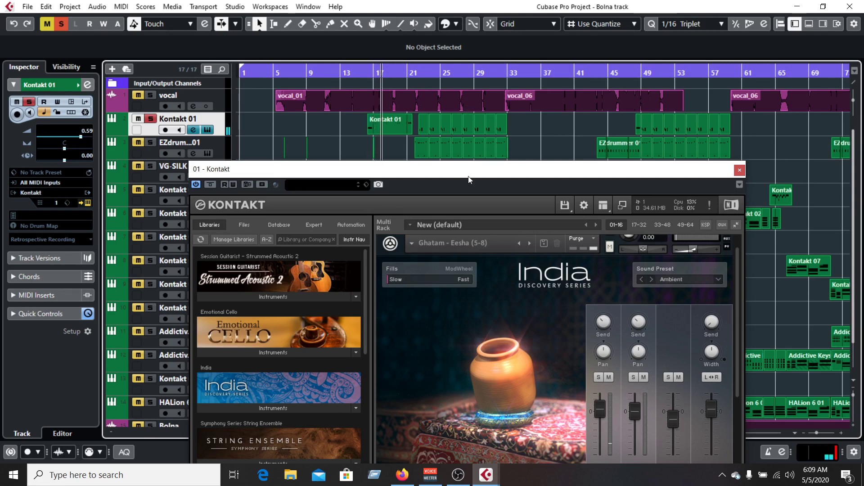
# - Raise the Kontakt window to view the Ghatam's colored keyboard zones, and lower it again to uncover the Kontakt 01 clips
pyautogui.click(491, 174)
pyautogui.moveTo(492, 175); pyautogui.dragTo(479, 91)
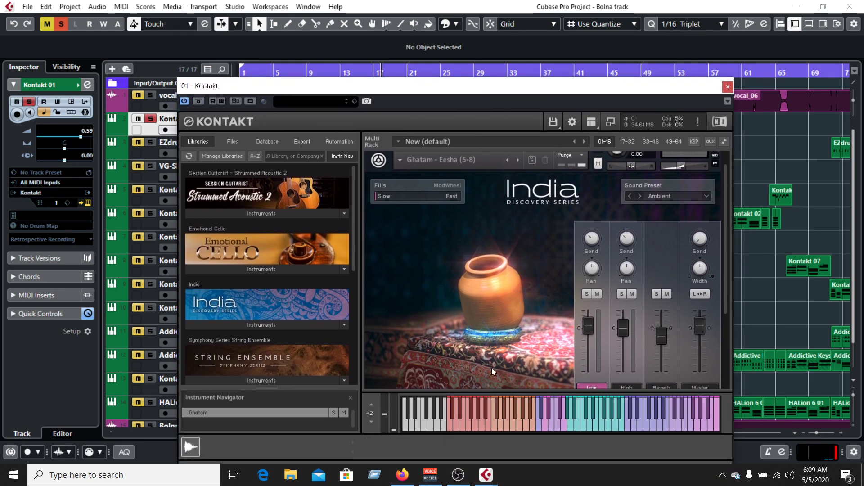
pyautogui.moveTo(521, 89); pyautogui.dragTo(520, 126)
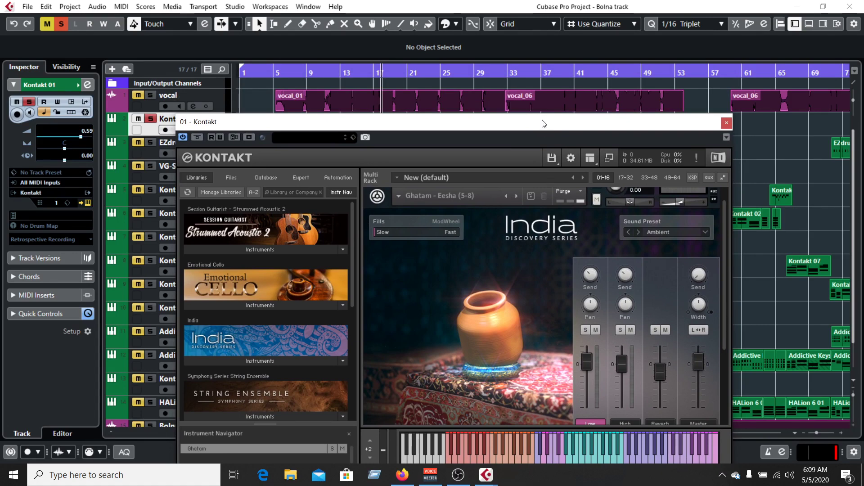
pyautogui.moveTo(545, 126); pyautogui.dragTo(557, 152)
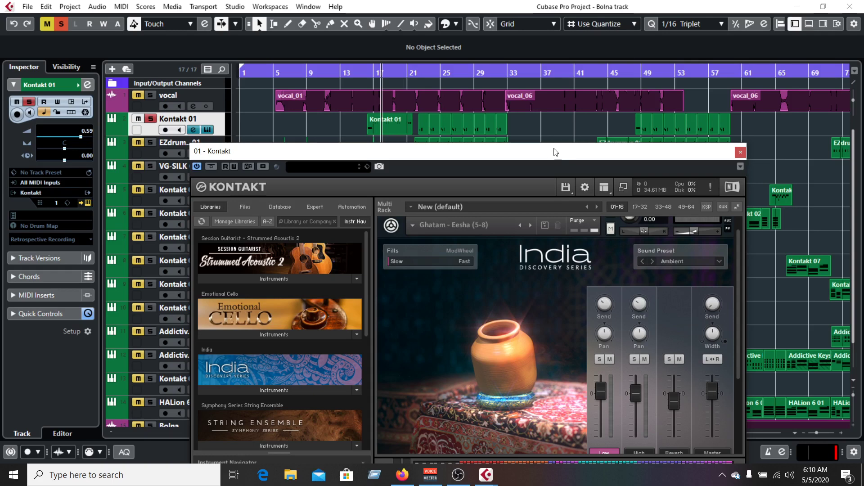
# - Replay the soloed Kontakt 01 part from about bar 15 to about bar 17, and close the Kontakt window
pyautogui.click(361, 71)
pyautogui.click(364, 71)
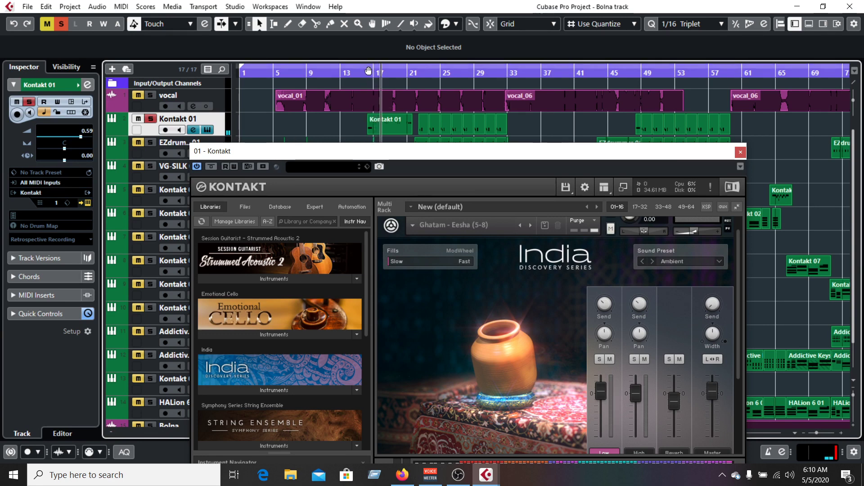
pyautogui.moveTo(486, 155); pyautogui.dragTo(436, 152)
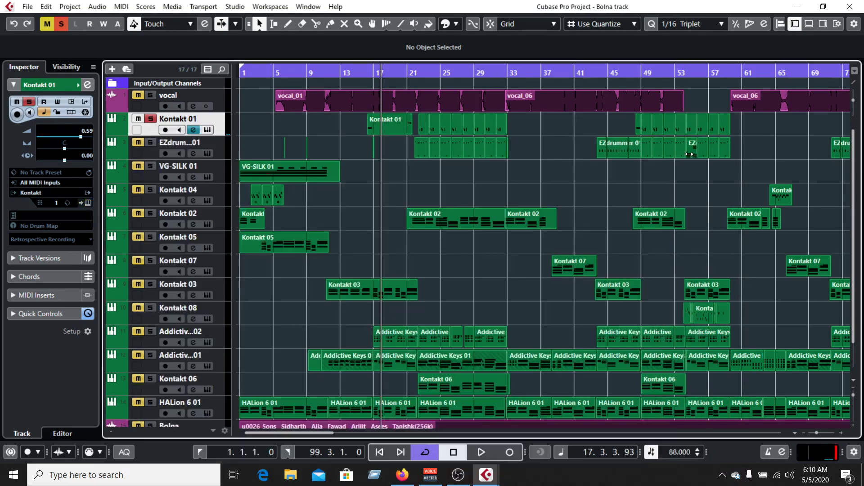
pyautogui.click(691, 153)
# - Solo the EZdrummer track and open its instrument, placing the window below the EZdrummer clips
pyautogui.click(151, 144)
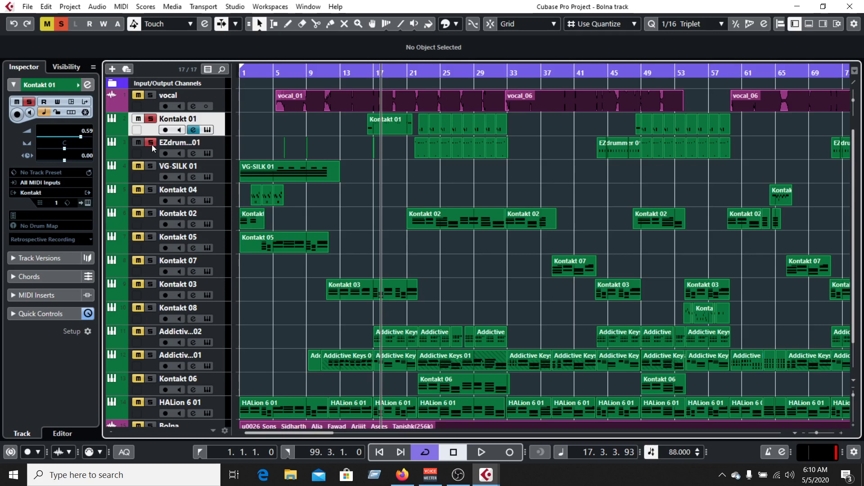
pyautogui.click(208, 153)
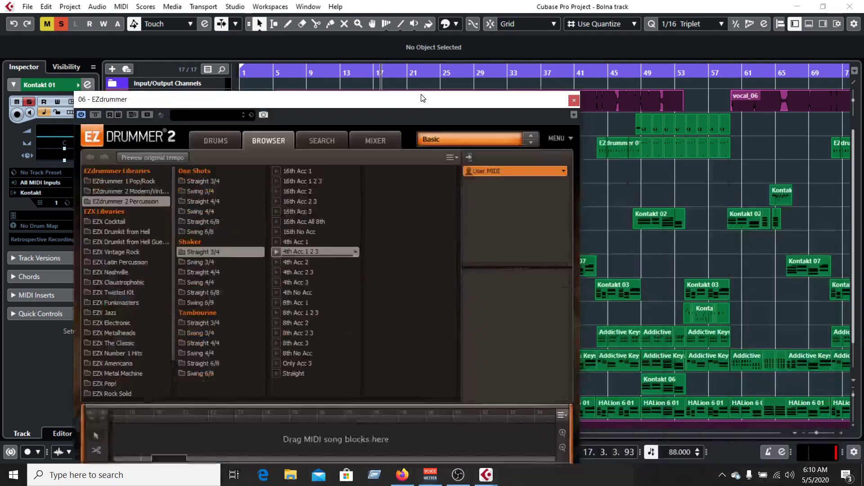
pyautogui.moveTo(434, 94); pyautogui.dragTo(595, 142)
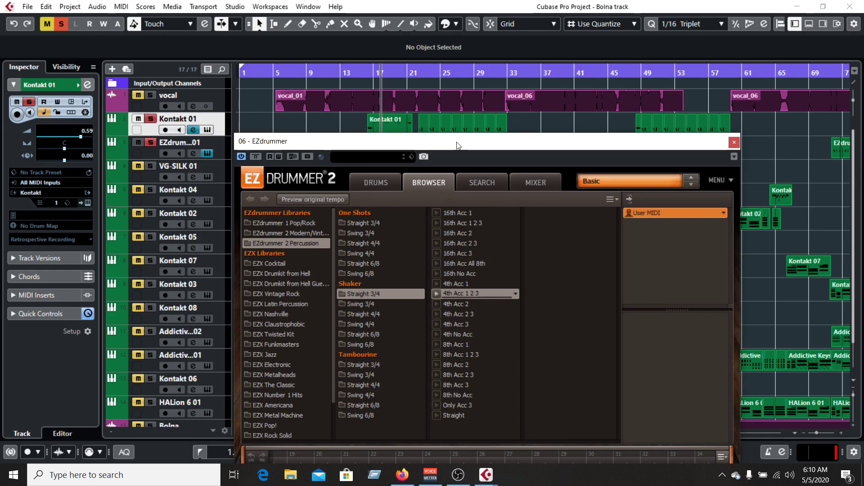
pyautogui.moveTo(457, 141); pyautogui.dragTo(450, 201)
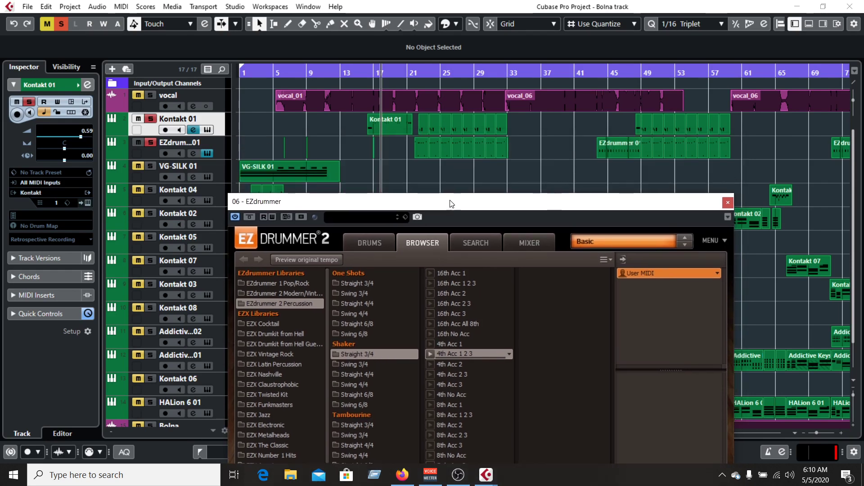
# - Play the soloed Kontakt 01 and EZdrummer tracks from about bar 21 to about bar 29, and close the EZdrummer window
pyautogui.click(413, 71)
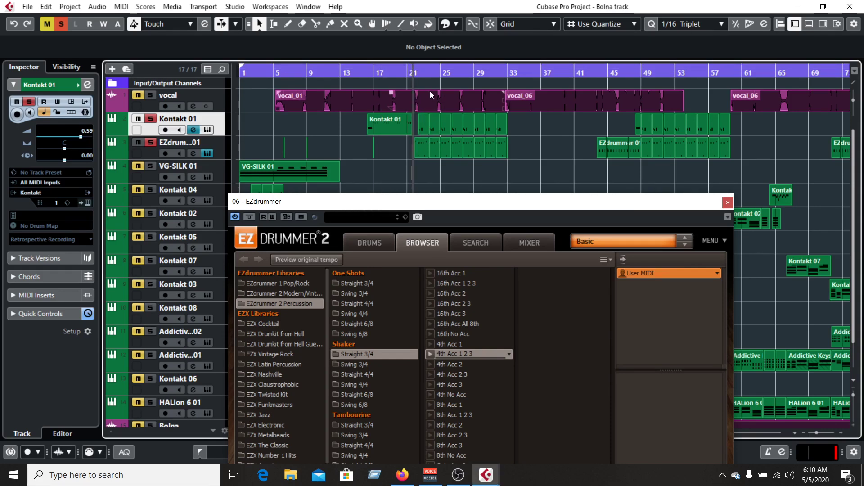
pyautogui.press('space')
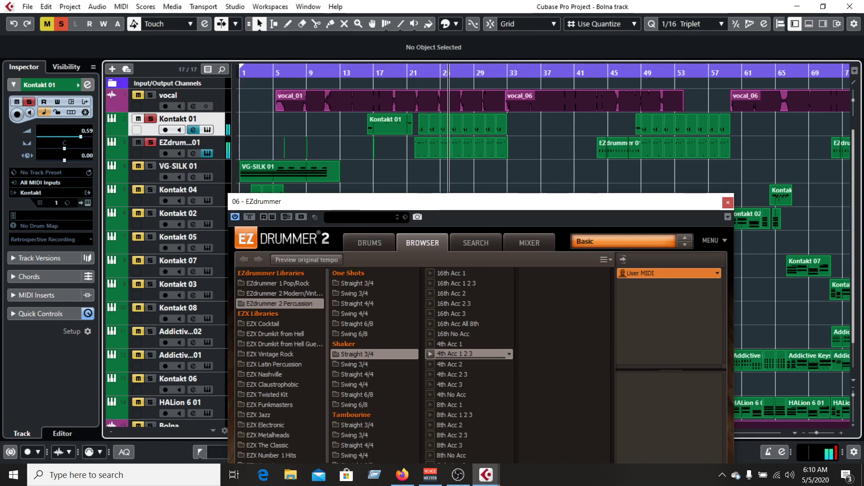
pyautogui.hotkey('alt', 'Tab')
pyautogui.moveTo(833, 31); pyautogui.dragTo(858, 27)
pyautogui.hotkey('alt', 'Tab')
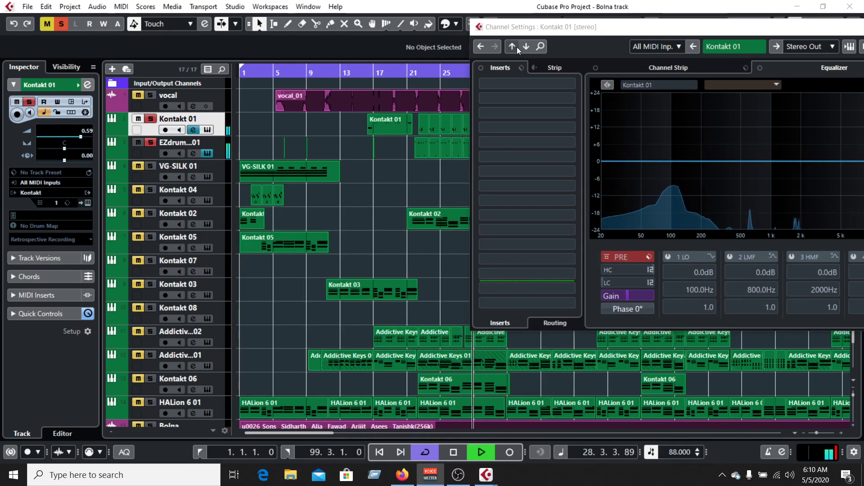
pyautogui.click(455, 456)
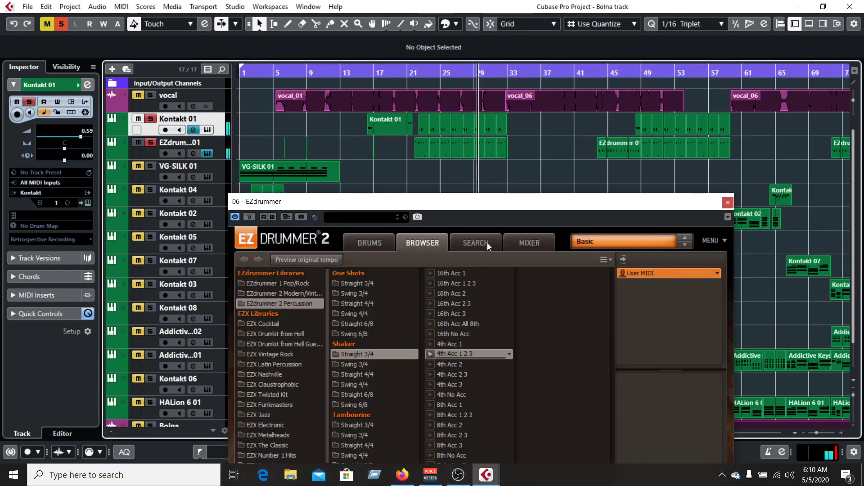
pyautogui.moveTo(500, 200); pyautogui.dragTo(501, 108)
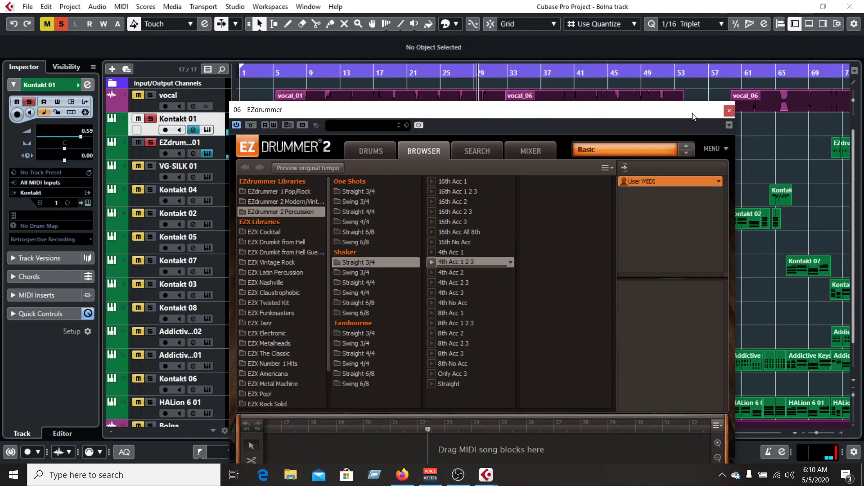
pyautogui.click(730, 111)
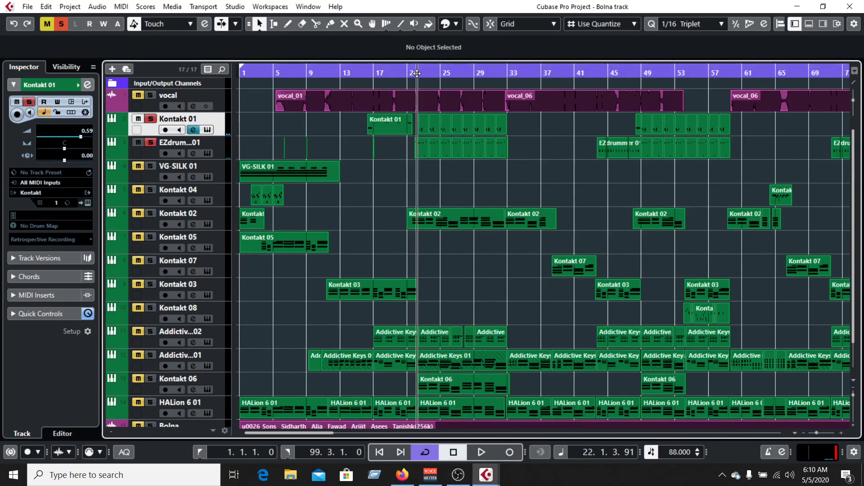
# - Open the EZdrummer 01 clip that starts just before bar 22 in a separate Key Editor window
pyautogui.scroll(5, 434, 153)
pyautogui.doubleClick(441, 151)
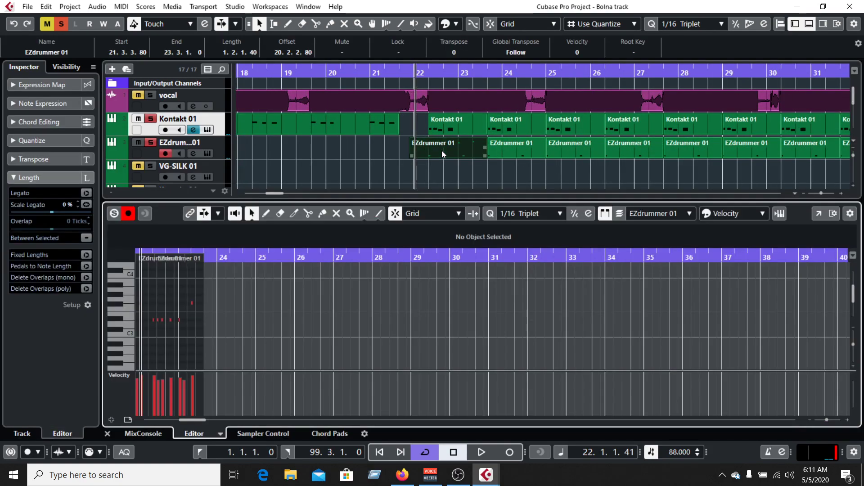
pyautogui.click(819, 215)
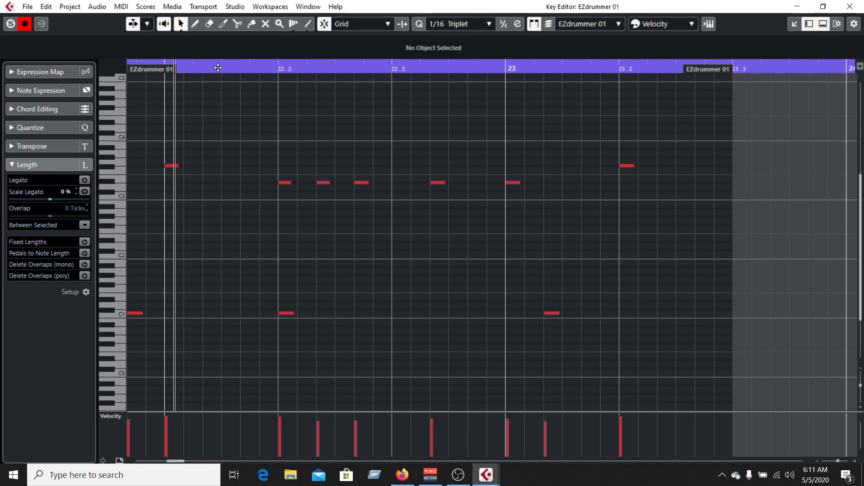
# - Examine the clip's drum notes around bars 22 and 23, and audition the C1 sound
pyautogui.moveTo(163, 67); pyautogui.dragTo(149, 88)
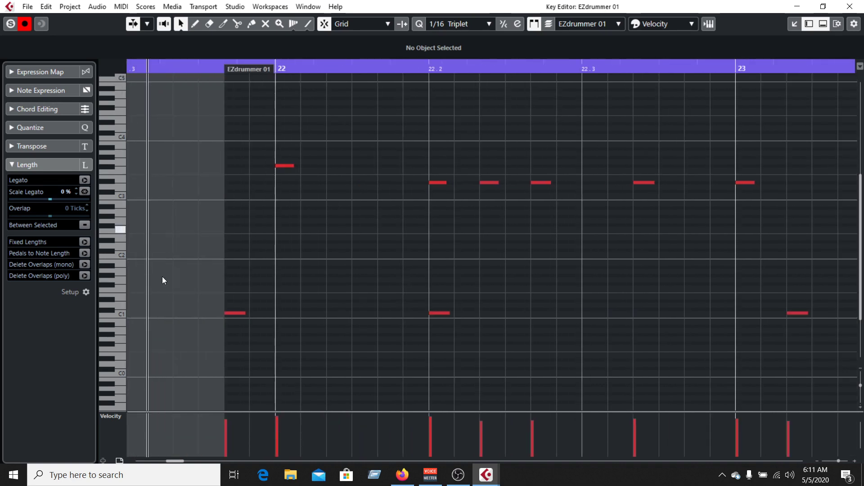
pyautogui.click(118, 316)
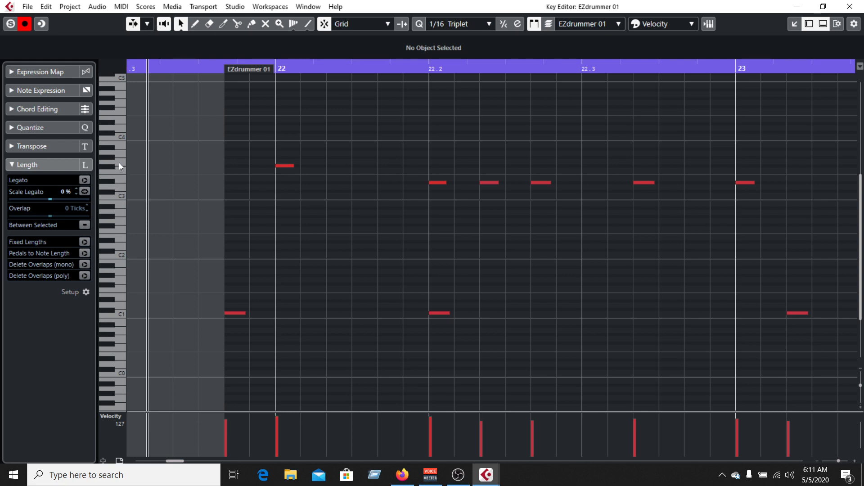
pyautogui.moveTo(347, 69); pyautogui.dragTo(344, 59)
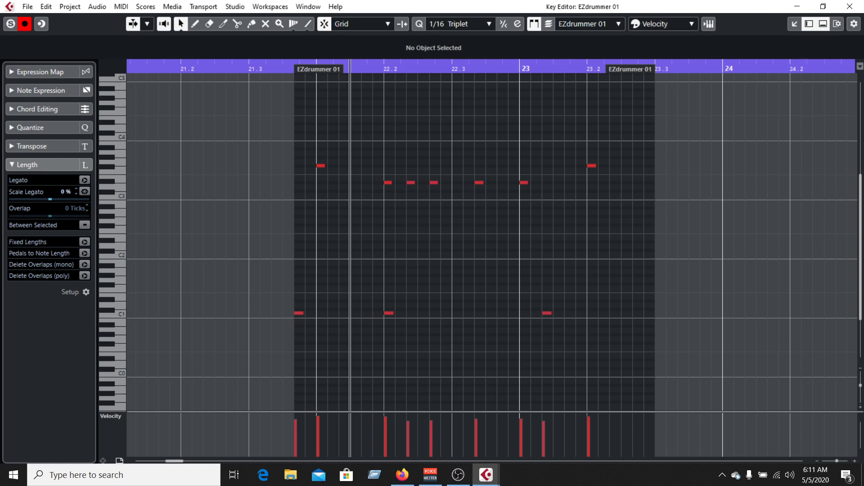
# - Close the clip's note editors and place the playhead at about bar 21 of the full arrangement
pyautogui.click(840, 10)
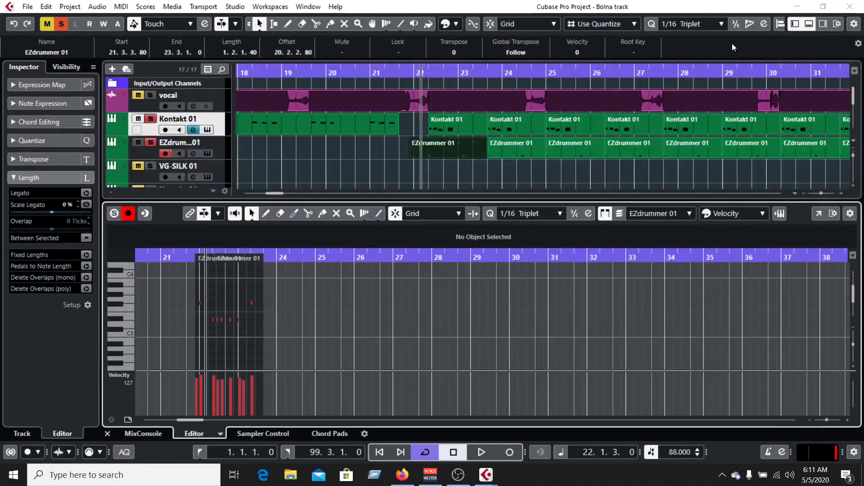
pyautogui.click(809, 24)
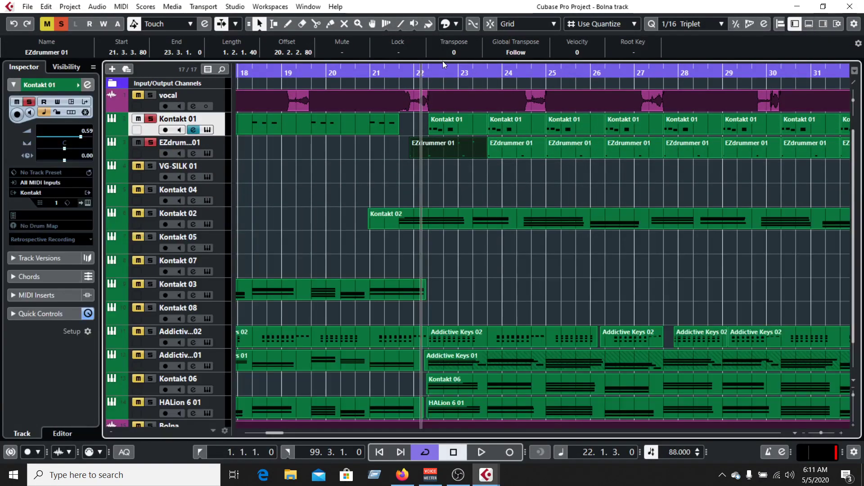
pyautogui.moveTo(397, 74); pyautogui.dragTo(397, 68)
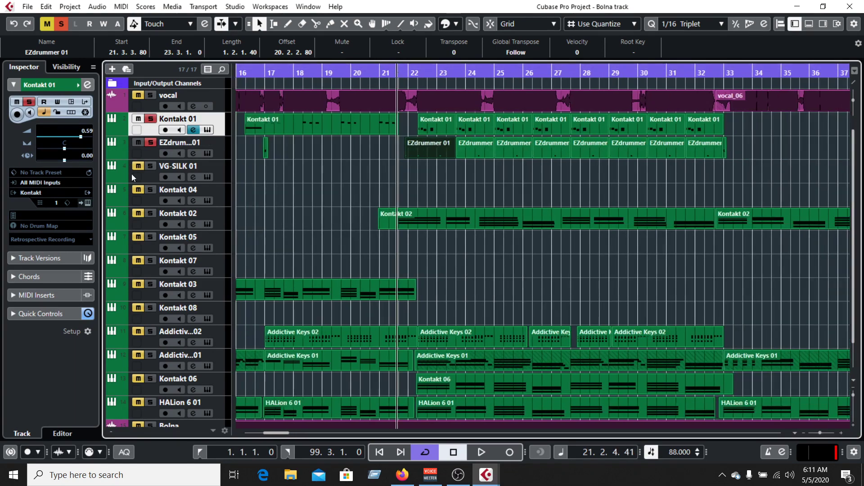
# - Solo VG-SILK 01, open its Silk instrument with the window clear of the upper tracks, and select the Kontakt 01 track
pyautogui.click(151, 179)
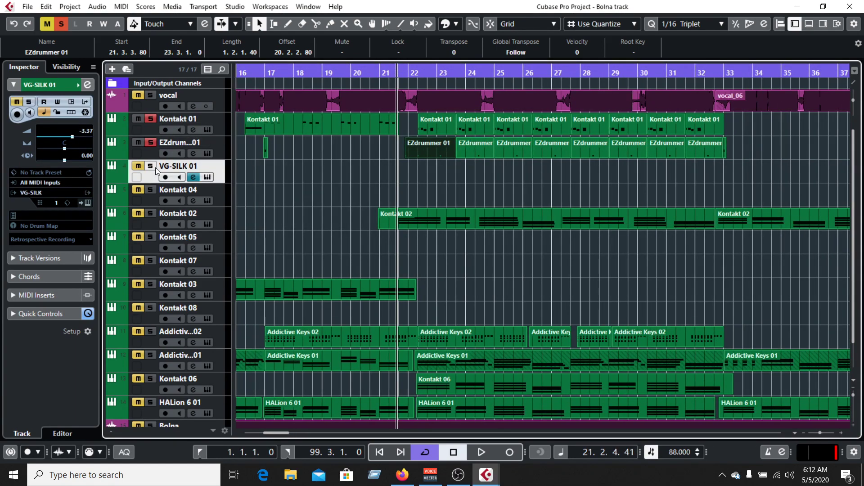
pyautogui.click(208, 177)
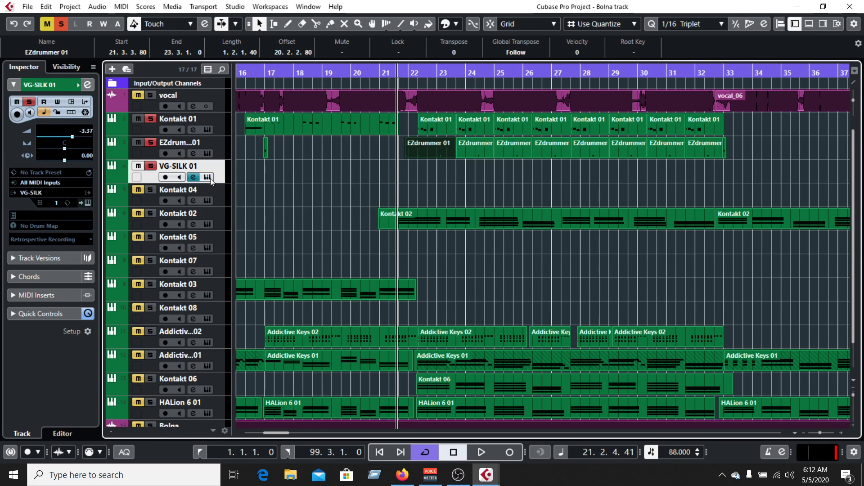
pyautogui.click(207, 177)
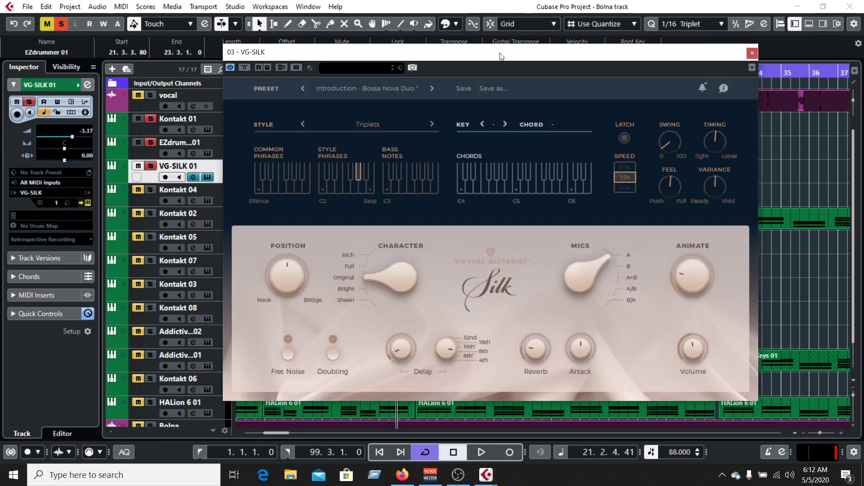
pyautogui.moveTo(501, 57); pyautogui.dragTo(411, 263)
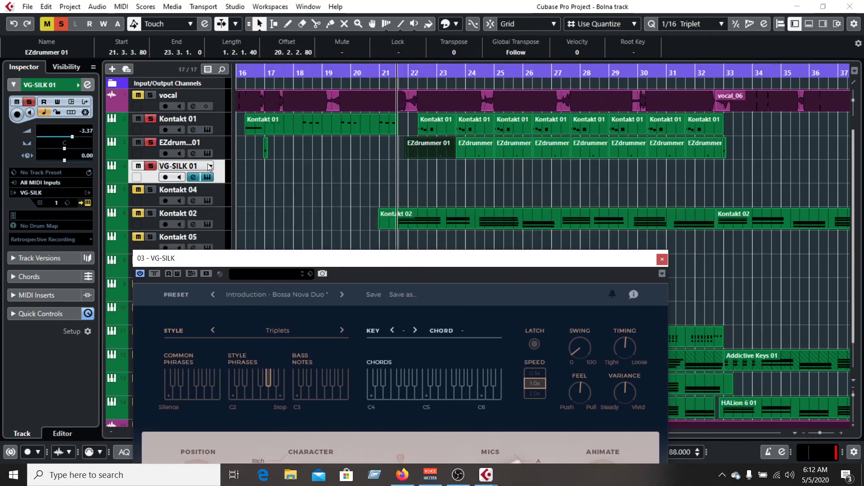
pyautogui.click(139, 129)
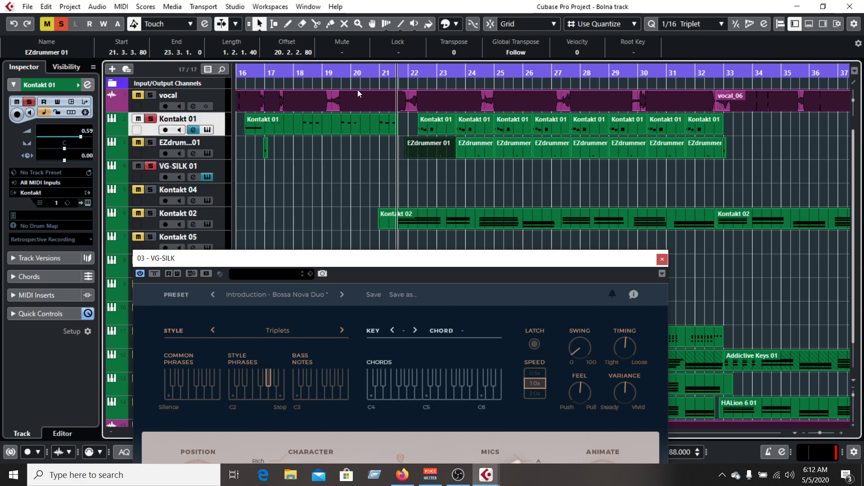
# - Take Kontakt 01 out of solo, return the playhead to bar 1, and leave VG-SILK 01 as the only soloed track
pyautogui.click(138, 119)
pyautogui.press('space')
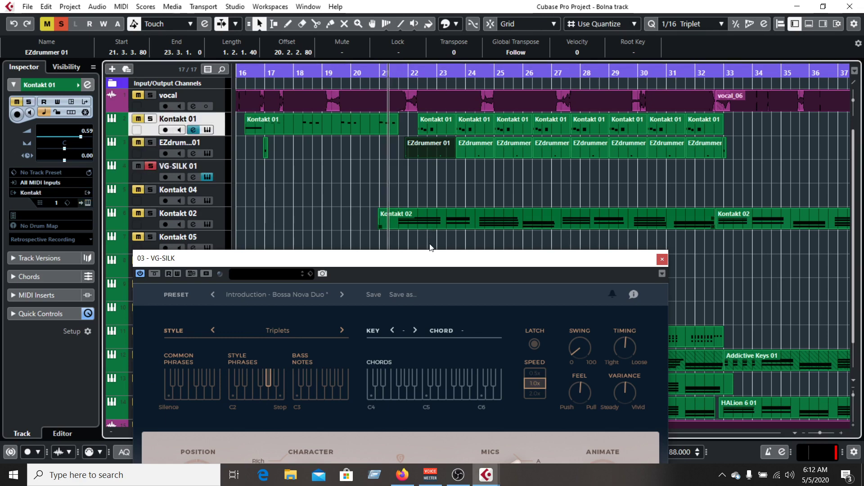
pyautogui.click(151, 166)
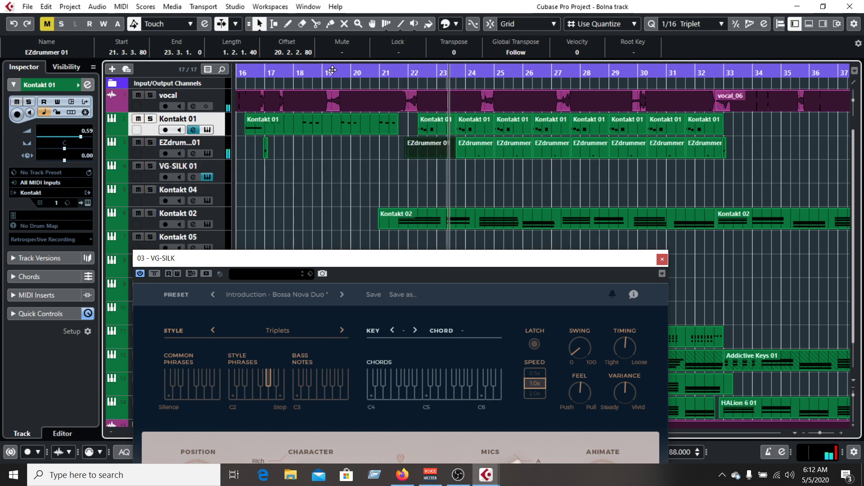
pyautogui.moveTo(332, 70); pyautogui.dragTo(226, 72)
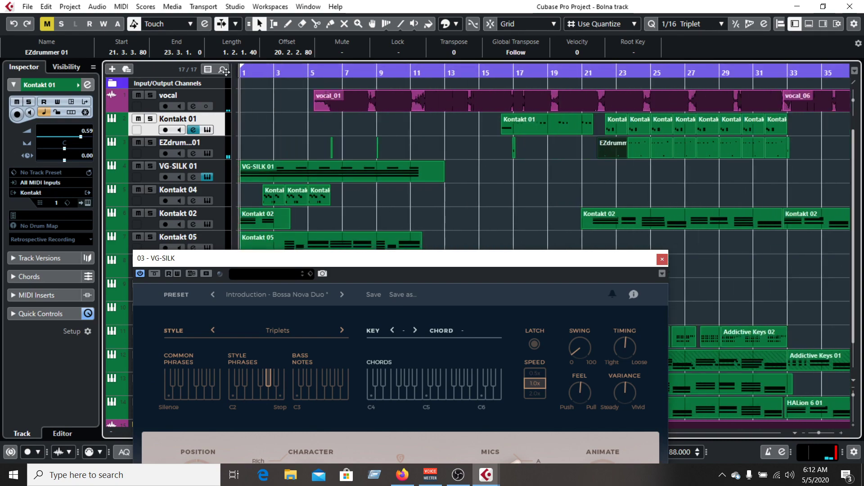
pyautogui.click(151, 167)
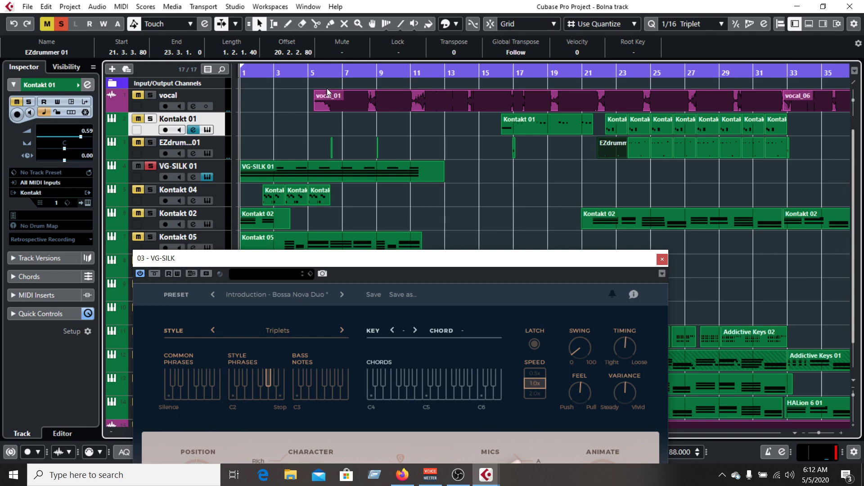
# - Audition the soloed VG-SILK 01 from bar 1 and watch its chords and style phrases in the Silk instrument window
pyautogui.press('space')
pyautogui.moveTo(437, 264); pyautogui.dragTo(612, 71)
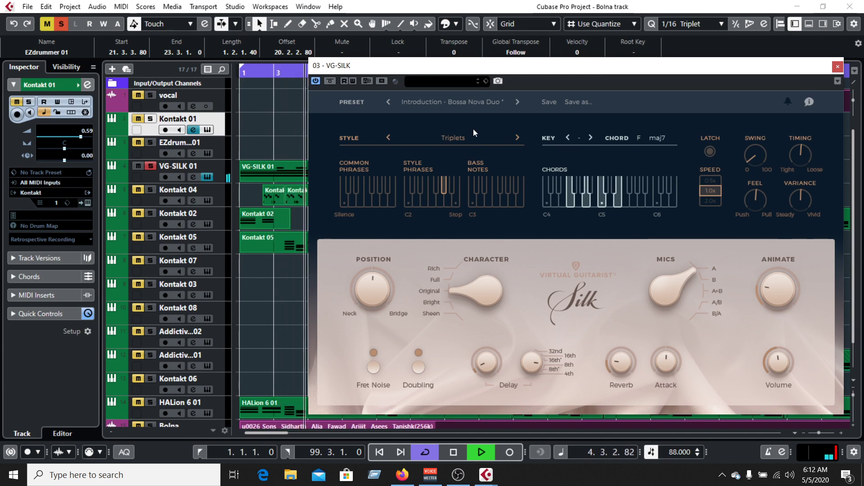
pyautogui.press('space')
pyautogui.moveTo(621, 70); pyautogui.dragTo(560, 219)
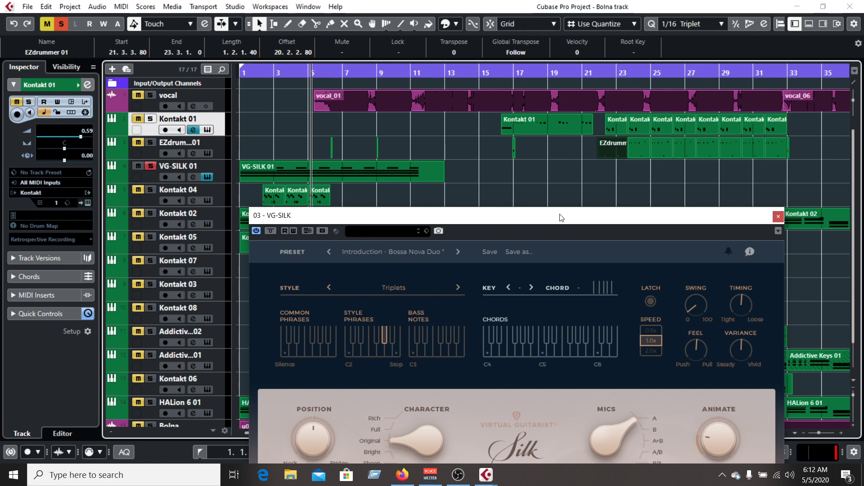
pyautogui.press('space')
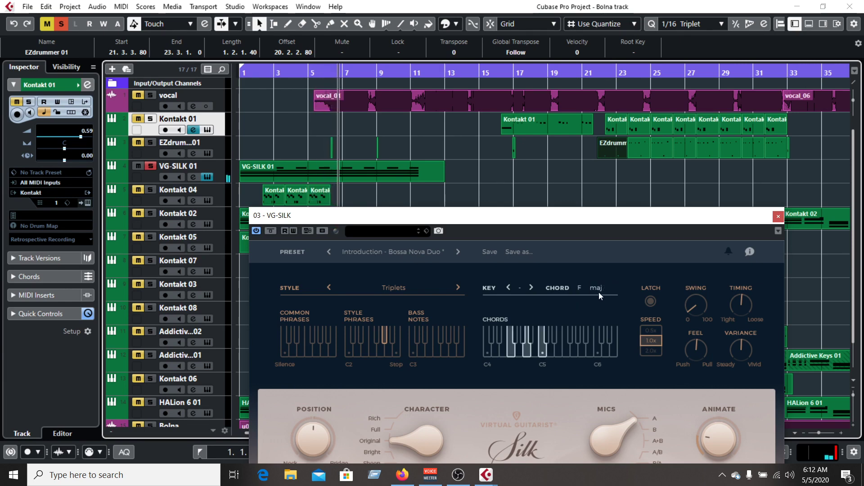
pyautogui.press('space')
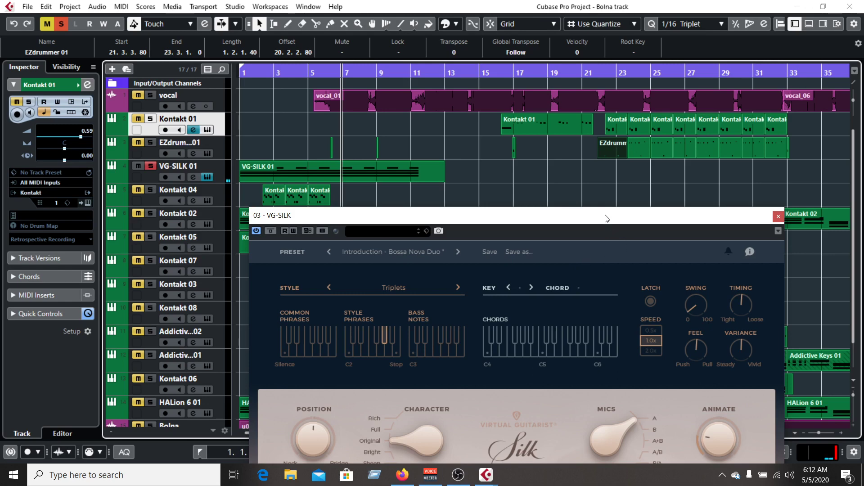
# - Replay the start of VG-SILK 01 from bar 1 and close the Silk instrument window
pyautogui.moveTo(605, 218); pyautogui.dragTo(614, 168)
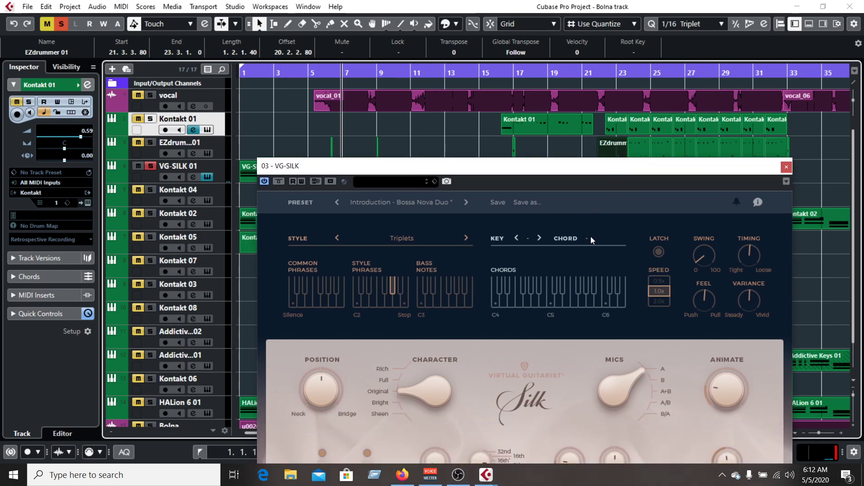
pyautogui.click(241, 72)
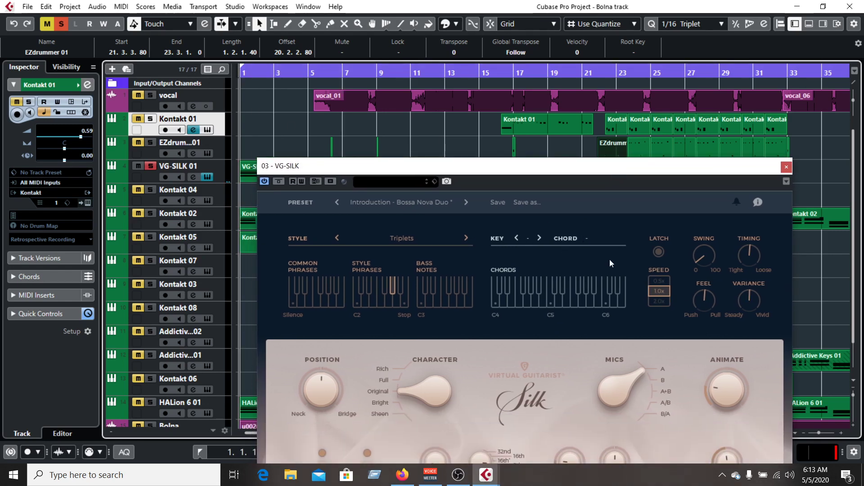
pyautogui.press('space')
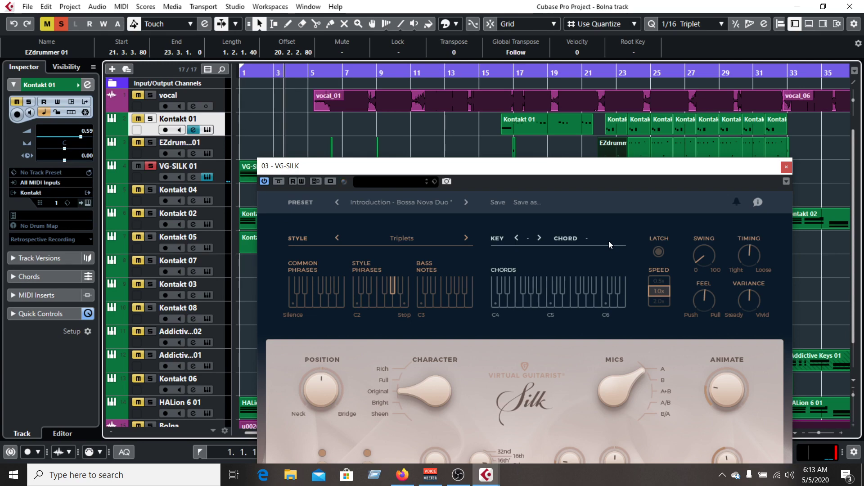
pyautogui.click(786, 167)
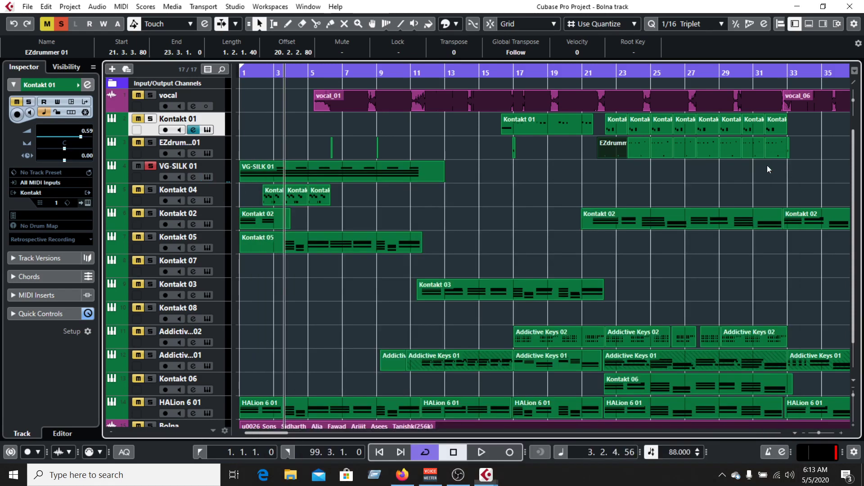
# - Switch the solo from VG-SILK 01 to Kontakt 04 and place the playhead at about bar 2
pyautogui.click(151, 168)
pyautogui.click(148, 199)
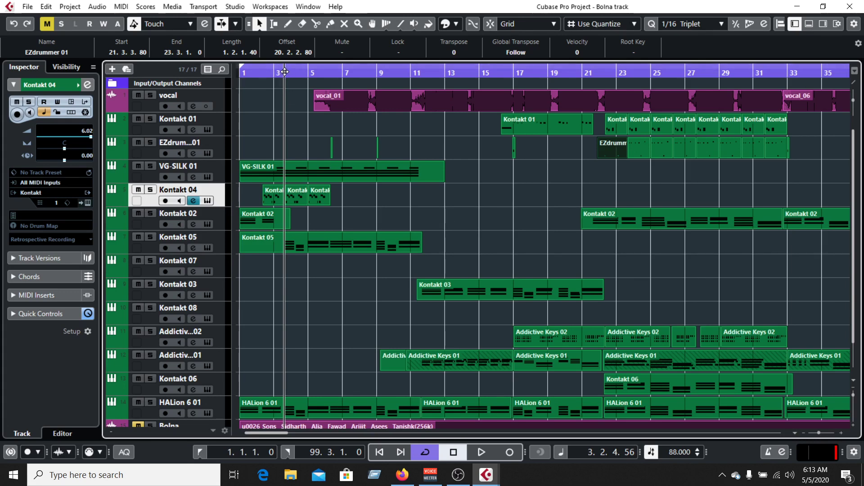
pyautogui.moveTo(284, 72); pyautogui.dragTo(259, 76)
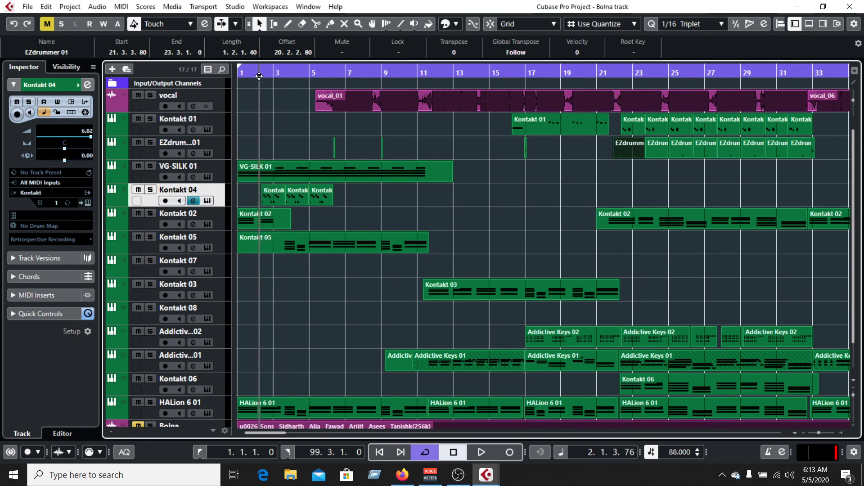
pyautogui.click(151, 193)
pyautogui.moveTo(247, 73); pyautogui.dragTo(257, 66)
# - Audition the opening of the first Kontakt 04 clip and return the playhead to about bar 2
pyautogui.press('space')
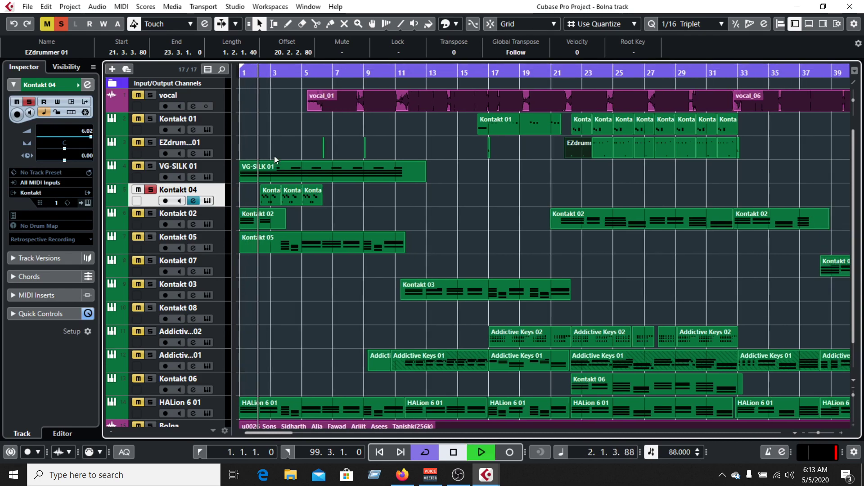
pyautogui.press('space')
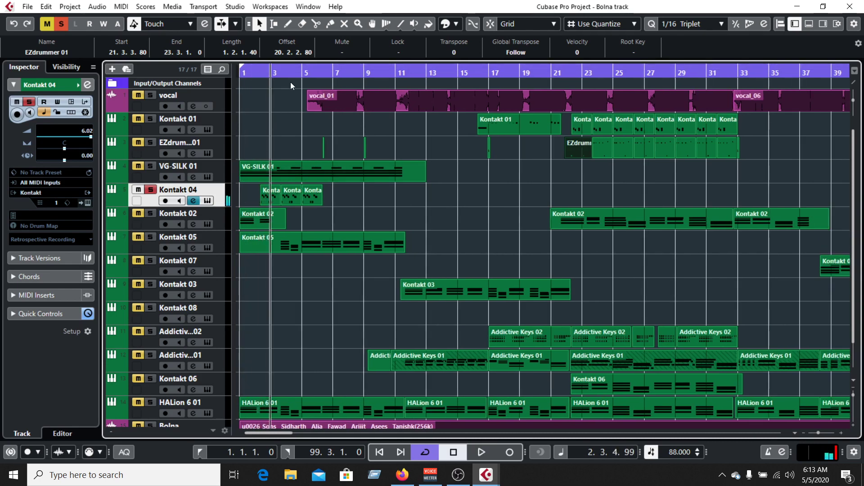
pyautogui.moveTo(270, 71); pyautogui.dragTo(256, 70)
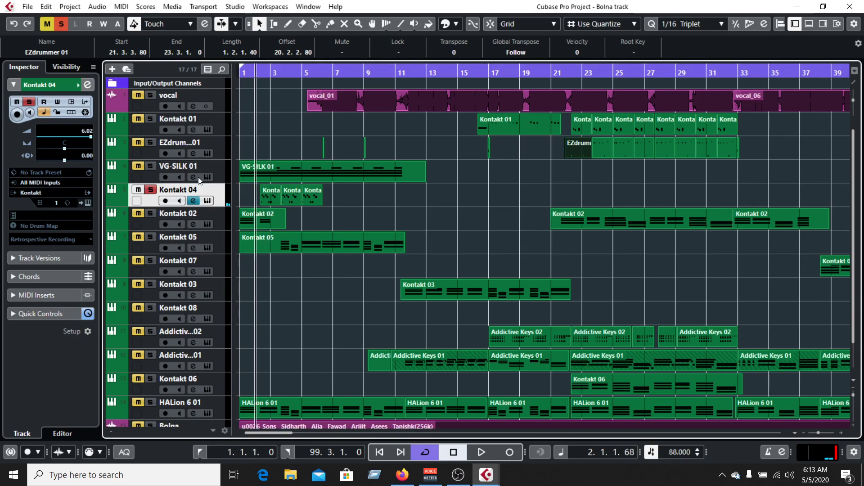
# - Open the Kontakt 04 instrument, examine the Emotional Cello articulations, and move the window clear of the upper tracks
pyautogui.click(207, 201)
pyautogui.moveTo(459, 46); pyautogui.dragTo(579, 81)
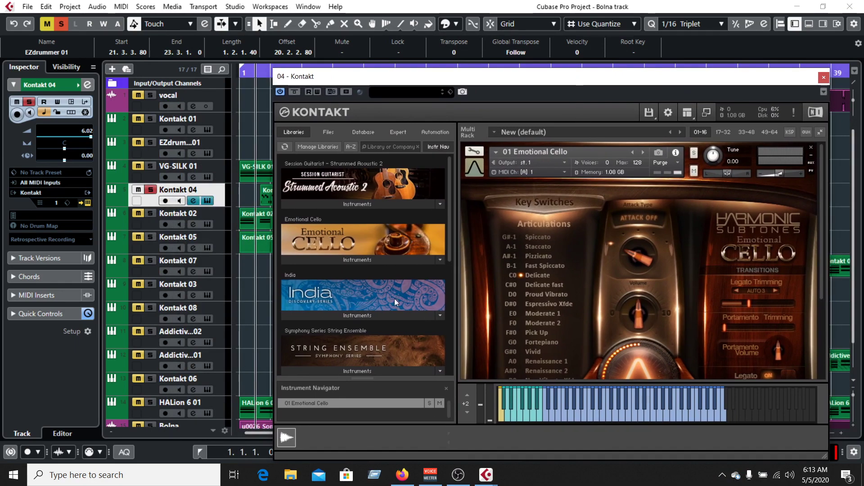
pyautogui.scroll(-3, 593, 255)
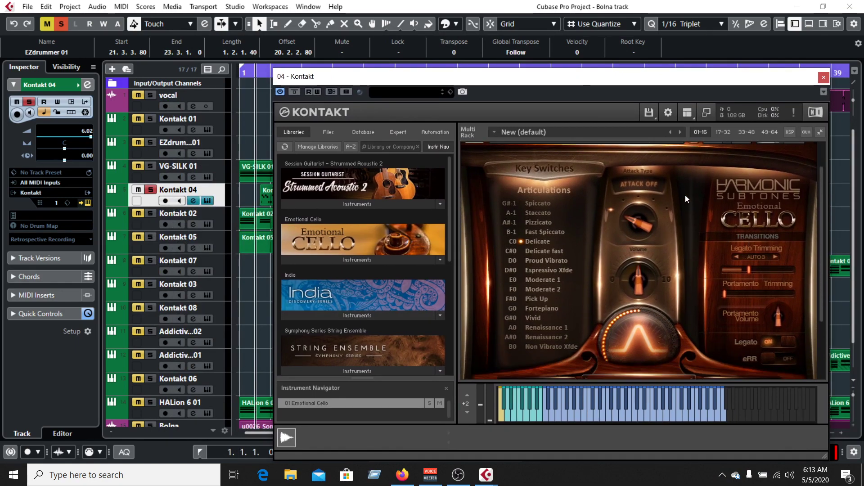
pyautogui.moveTo(582, 77); pyautogui.dragTo(608, 193)
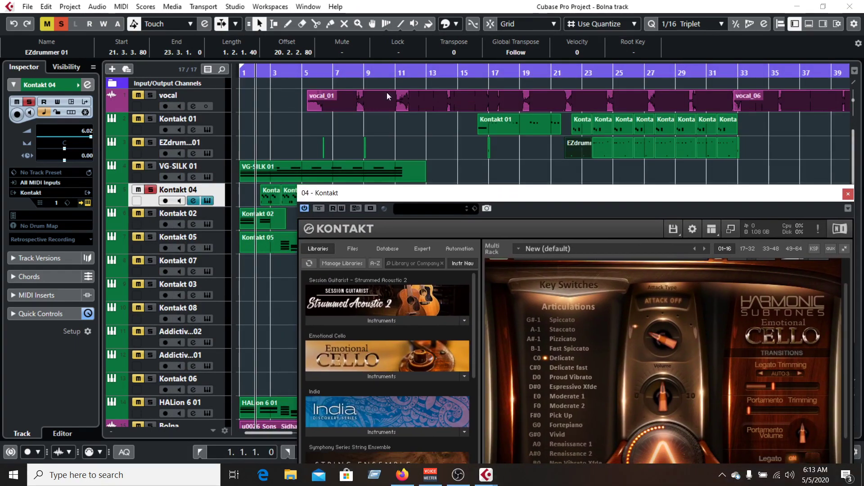
# - Play the Kontakt 04 clips from about bar 2 while showing the Emotional Cello instrument
pyautogui.click(259, 71)
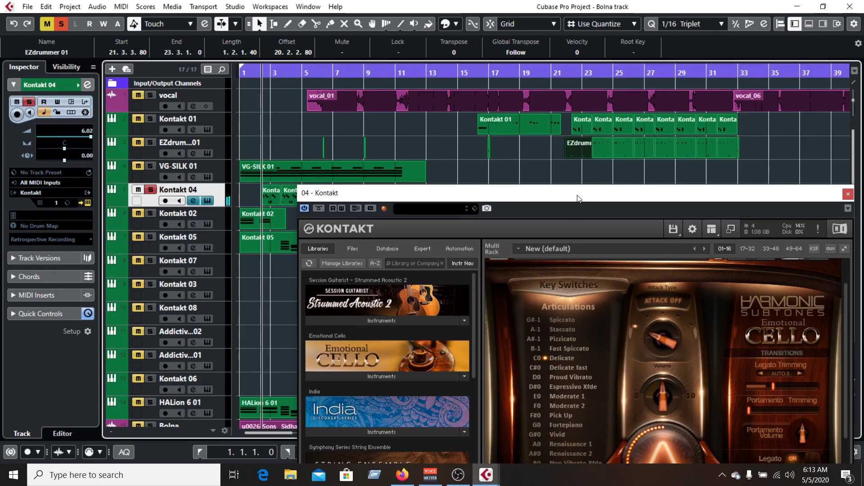
pyautogui.moveTo(579, 198); pyautogui.dragTo(564, 103)
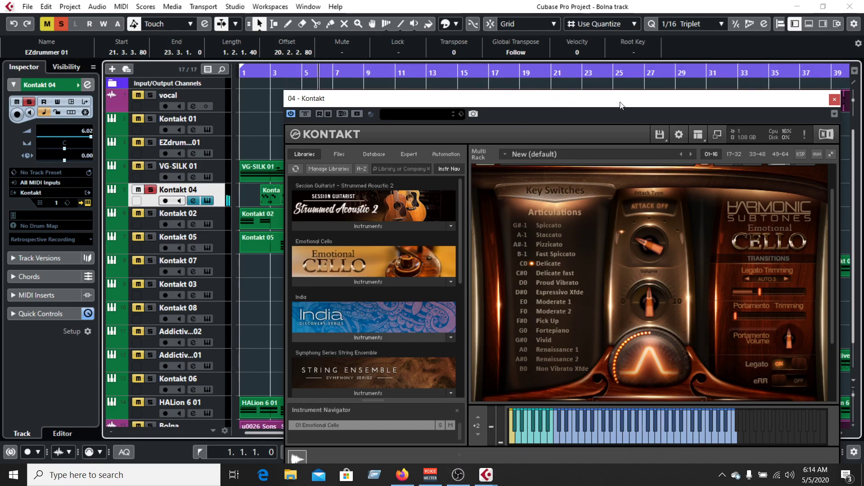
pyautogui.moveTo(623, 109); pyautogui.dragTo(575, 314)
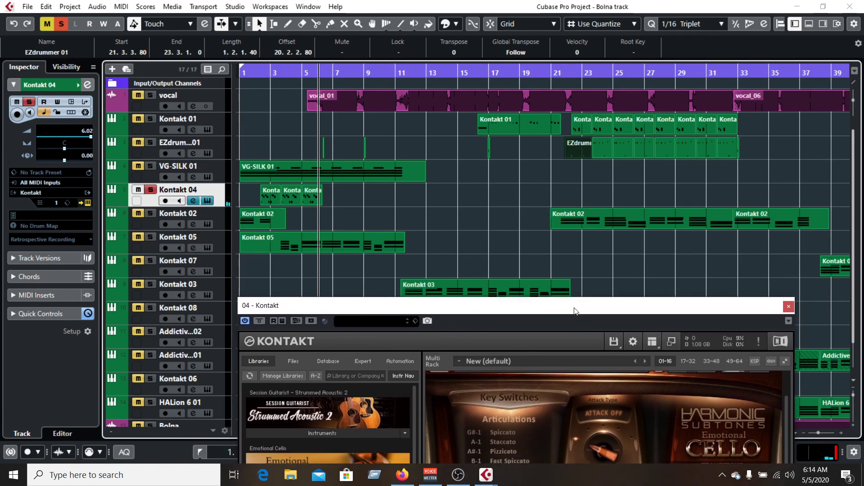
# - Switch the solo from Kontakt 04 to Kontakt 02 and close the Emotional Cello instrument window
pyautogui.click(150, 189)
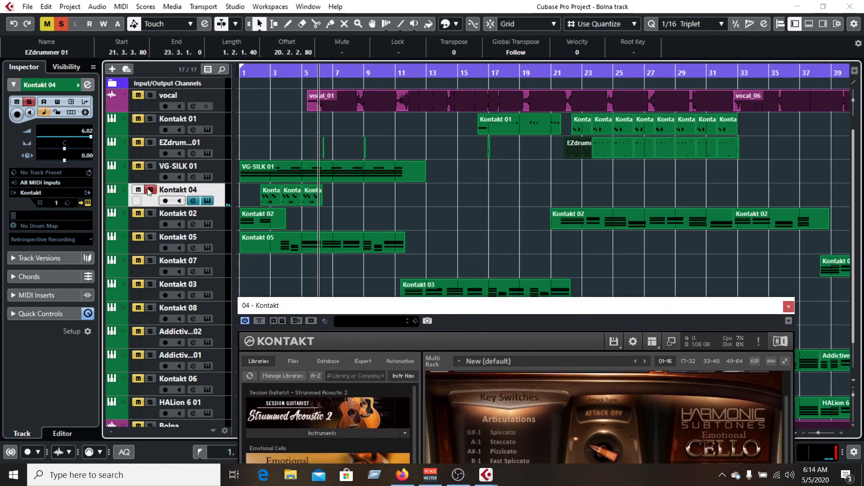
pyautogui.click(151, 213)
pyautogui.press('space')
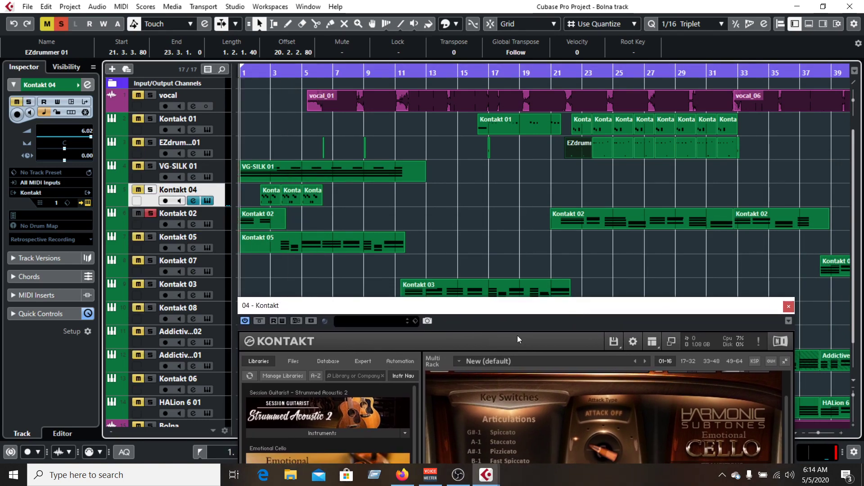
pyautogui.moveTo(524, 311); pyautogui.dragTo(553, 136)
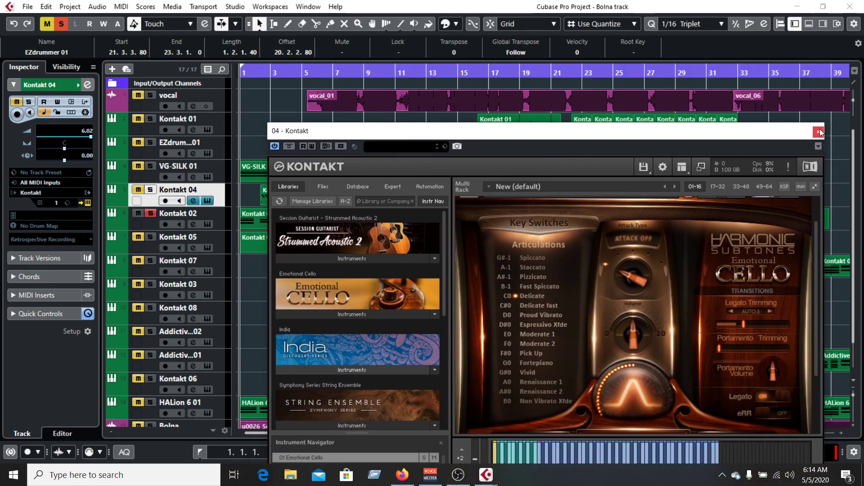
pyautogui.click(818, 132)
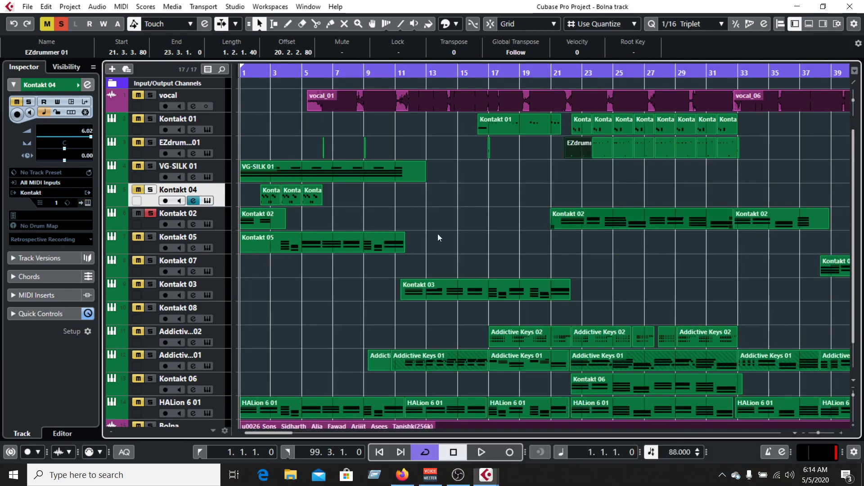
# - Open the Kontakt 02 instrument and show the Strummed Acoustic 2 pattern browser for the D#1 Handmade D pattern
pyautogui.click(207, 225)
pyautogui.moveTo(459, 32); pyautogui.dragTo(529, 64)
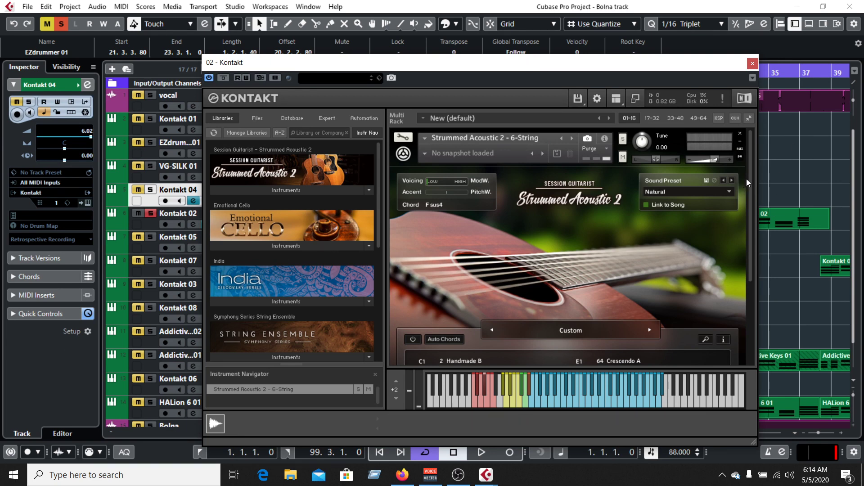
pyautogui.moveTo(752, 178); pyautogui.dragTo(749, 237)
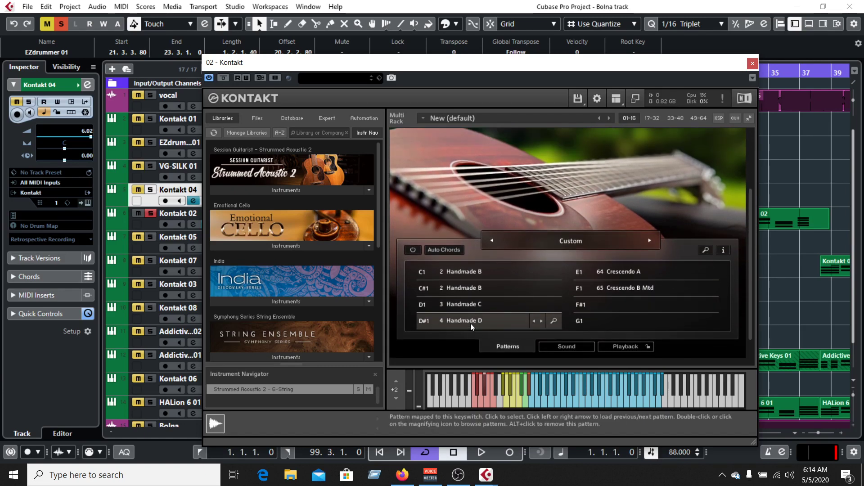
pyautogui.doubleClick(472, 320)
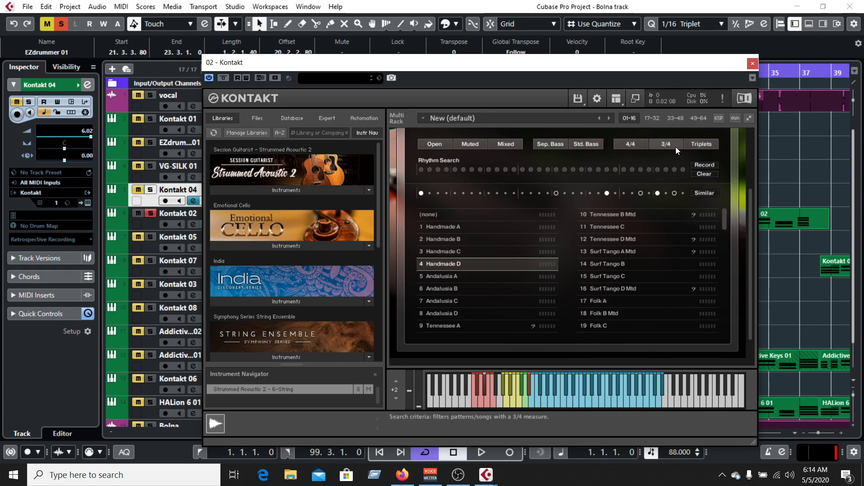
# - Close and reopen the Kontakt 02 instrument, placing its window clear of the track list and the first bars
pyautogui.click(753, 65)
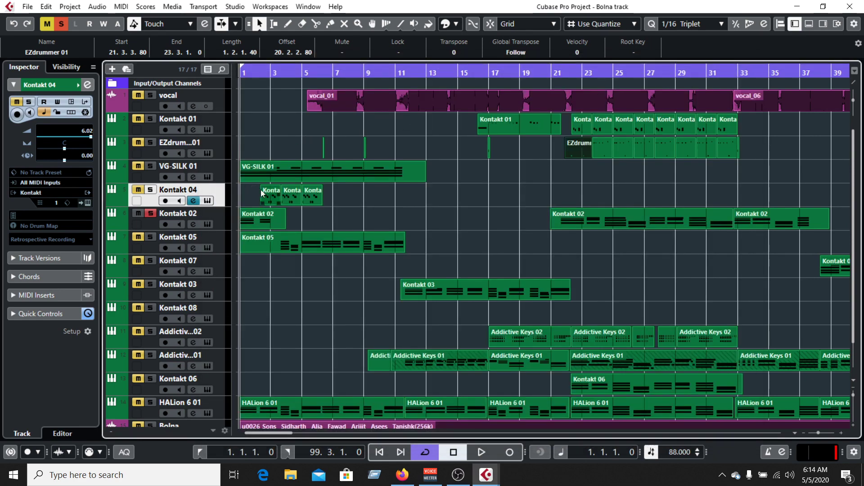
pyautogui.click(208, 224)
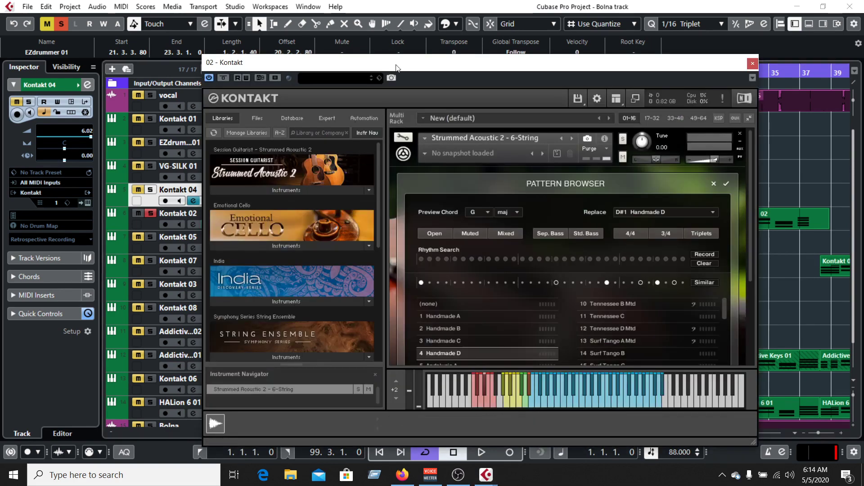
pyautogui.moveTo(399, 63); pyautogui.dragTo(521, 84)
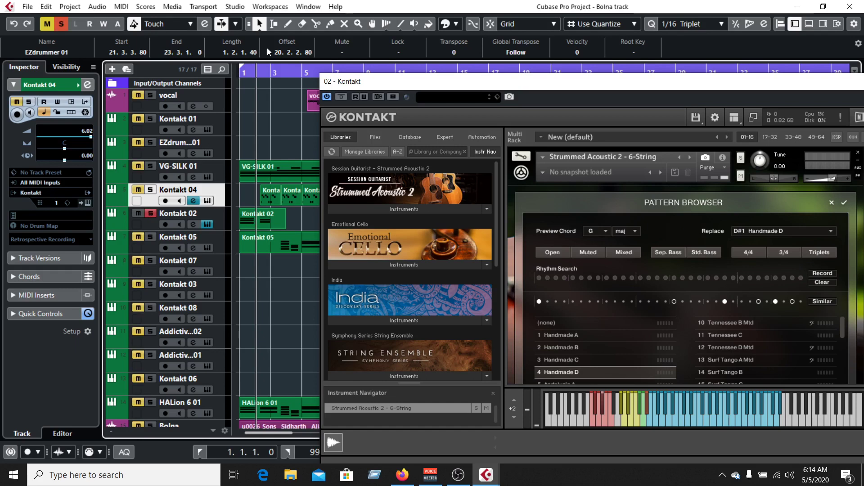
# - Audition the soloed Kontakt 02 from bar 1 and preview the Handmade D pattern in the pattern browser
pyautogui.moveTo(263, 73); pyautogui.dragTo(216, 75)
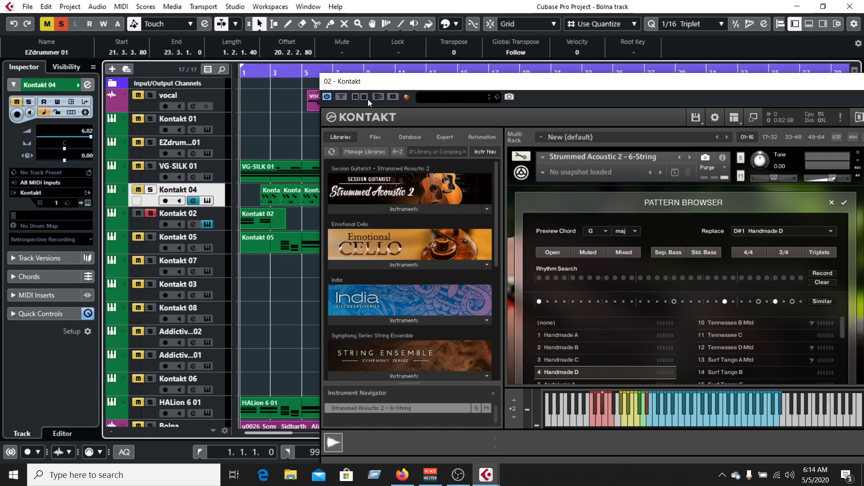
pyautogui.press('space')
pyautogui.click(584, 373)
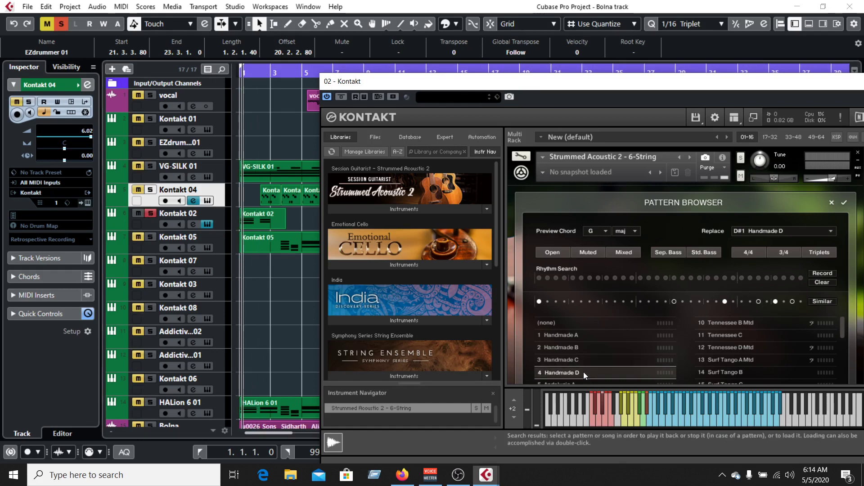
# - Load the Handmade D pattern from the pattern browser and audition the soloed Kontakt 02 from bar 1, moving its window fully into view
pyautogui.doubleClick(583, 375)
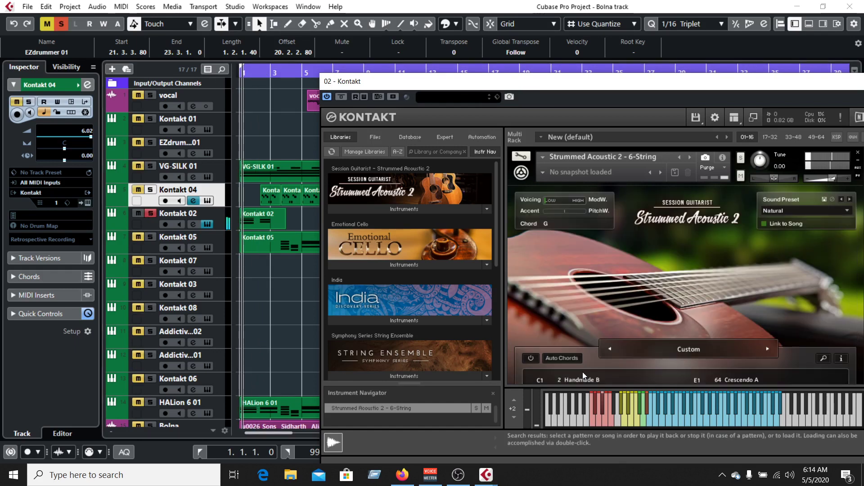
pyautogui.click(245, 72)
pyautogui.press('space')
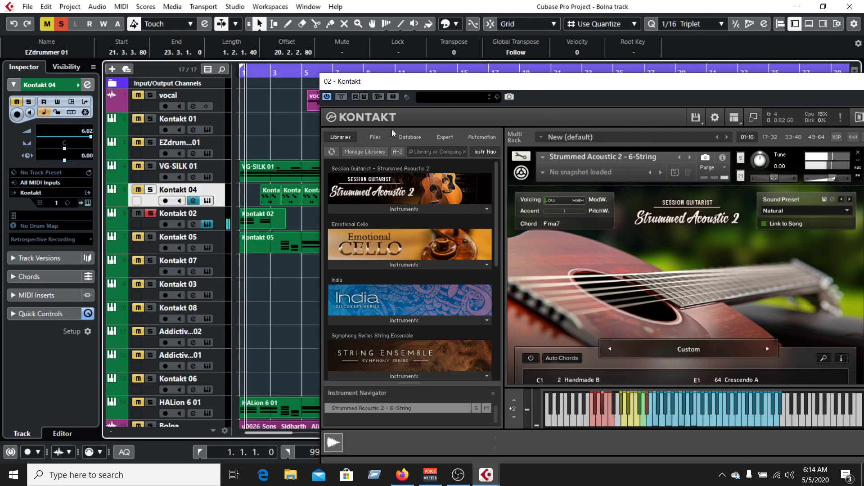
pyautogui.click(560, 85)
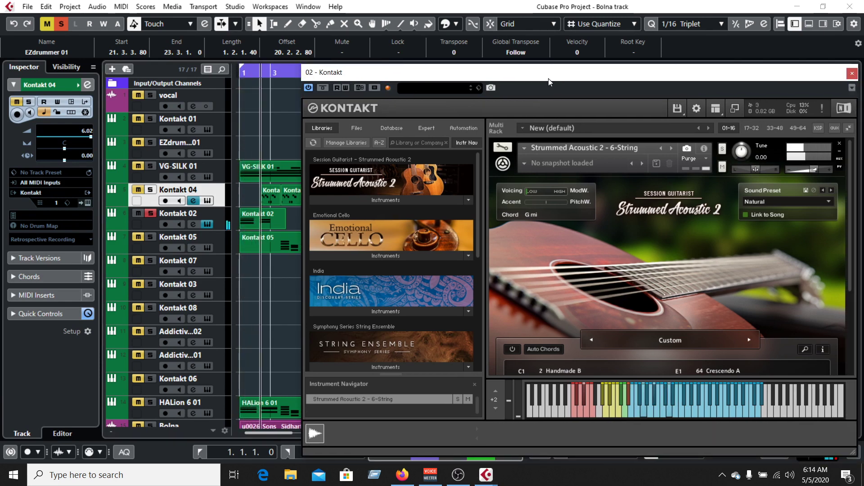
pyautogui.moveTo(549, 81); pyautogui.dragTo(473, 74)
pyautogui.press('space')
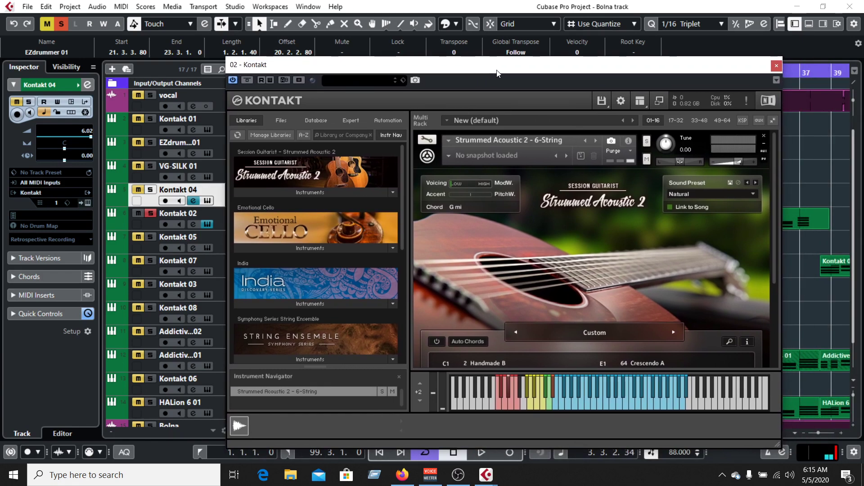
# - Show the pattern editor in Strummed Acoustic 2 and shorten the pattern to end step 16
pyautogui.click(748, 342)
pyautogui.moveTo(742, 255); pyautogui.dragTo(696, 252)
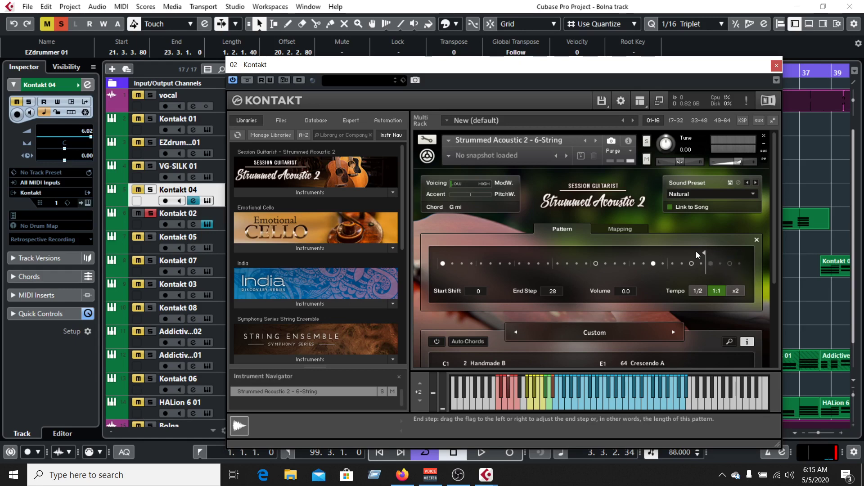
pyautogui.moveTo(605, 252); pyautogui.dragTo(585, 252)
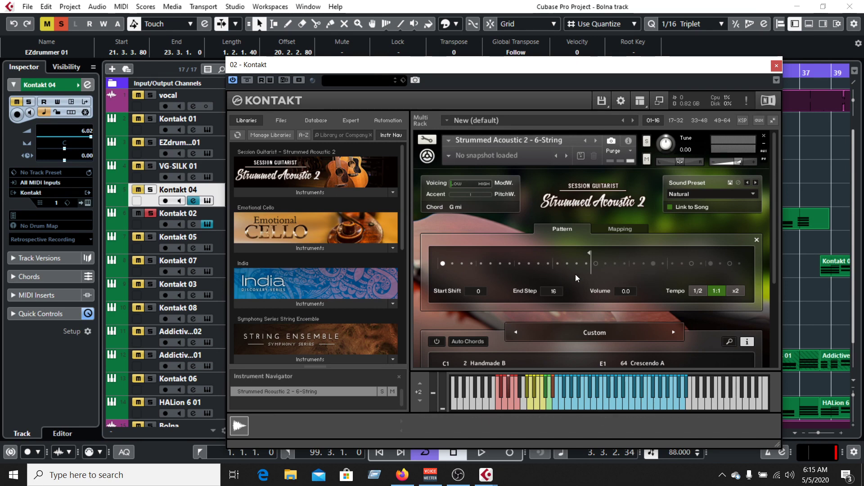
# - Audition the soloed Kontakt 02 from bar 1 with the arrangement uncovered and close its instrument window
pyautogui.moveTo(574, 59); pyautogui.dragTo(688, 272)
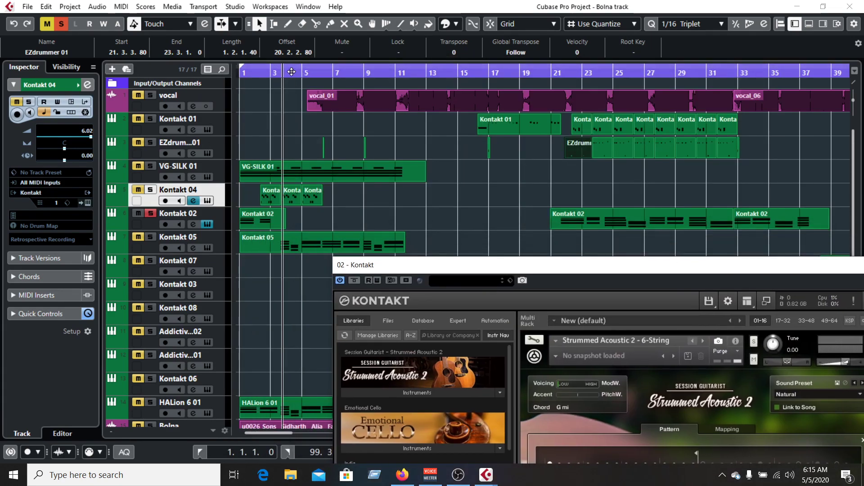
pyautogui.moveTo(284, 72); pyautogui.dragTo(210, 75)
pyautogui.press('space')
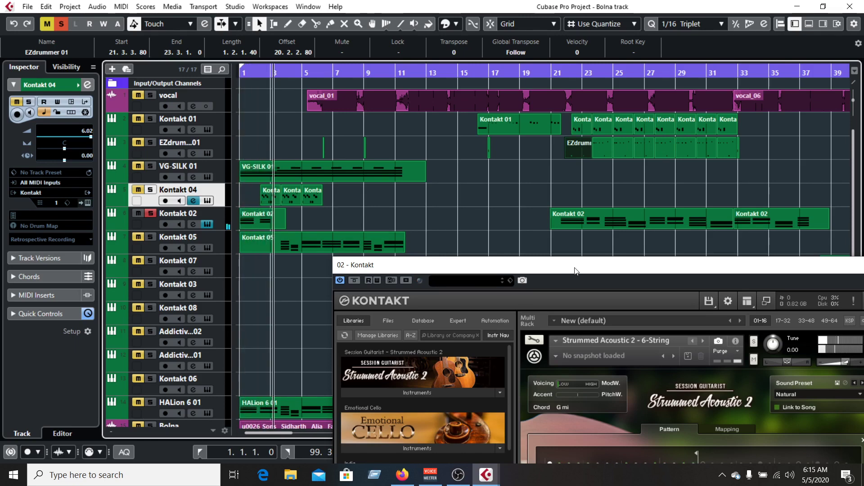
pyautogui.moveTo(577, 271); pyautogui.dragTo(532, 203)
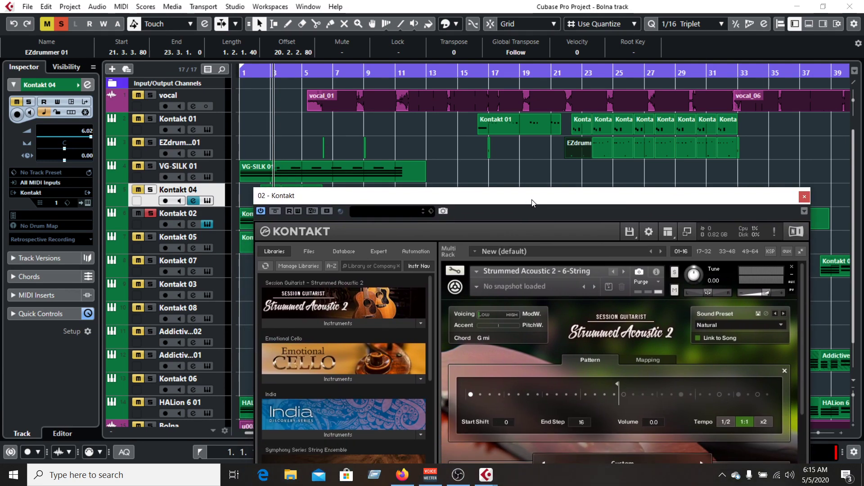
pyautogui.moveTo(532, 203)
pyautogui.mouseDown()
pyautogui.moveTo(564, 278)
pyautogui.moveTo(542, 202)
pyautogui.mouseUp()
pyautogui.click(812, 195)
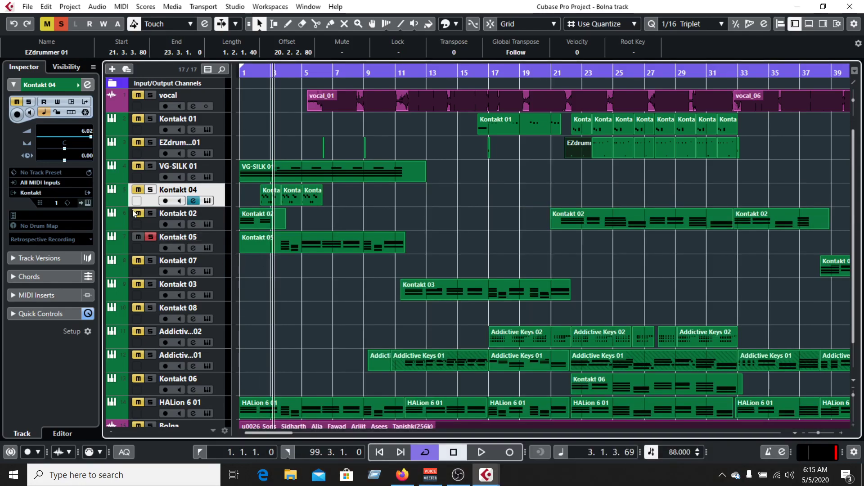
# - Solo only Kontakt 05 and open its Picked Acoustic instrument, placing the window clear of the track list and the first bars
pyautogui.keyDown('ctrl'); pyautogui.click(150, 236); pyautogui.keyUp('ctrl')
pyautogui.click(207, 248)
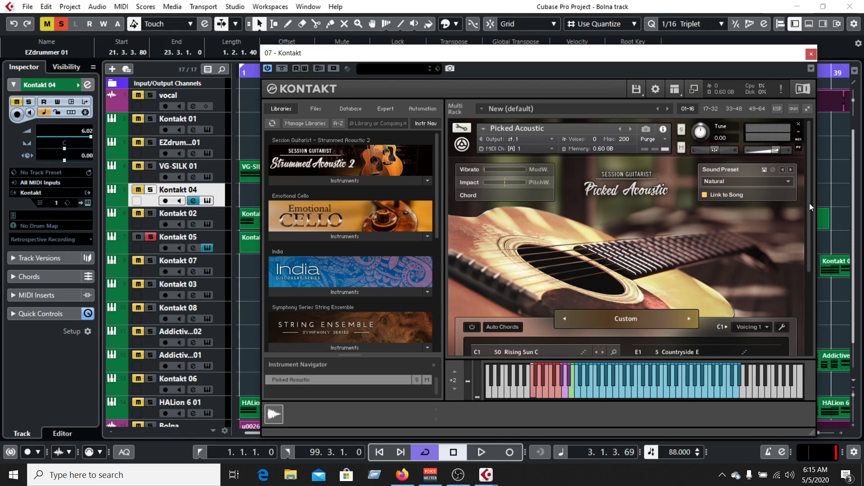
pyautogui.moveTo(810, 204)
pyautogui.mouseDown()
pyautogui.moveTo(809, 254)
pyautogui.moveTo(812, 182)
pyautogui.moveTo(822, 270)
pyautogui.moveTo(820, 214)
pyautogui.mouseUp()
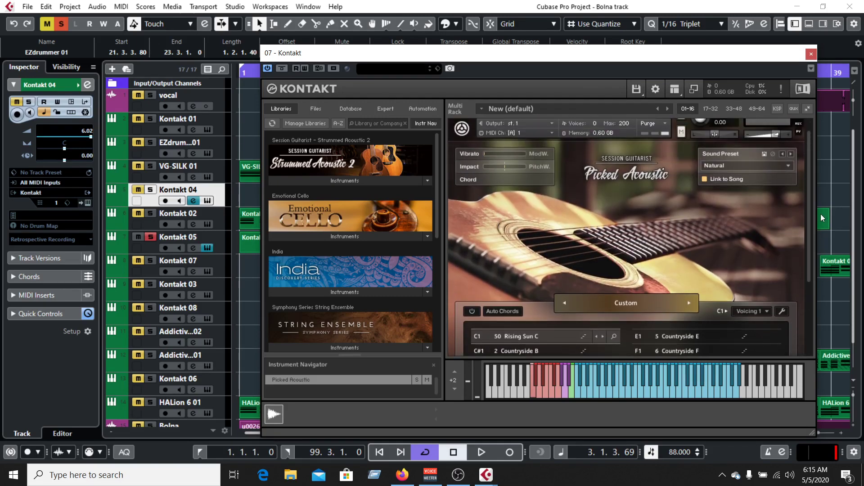
pyautogui.moveTo(435, 53); pyautogui.dragTo(572, 41)
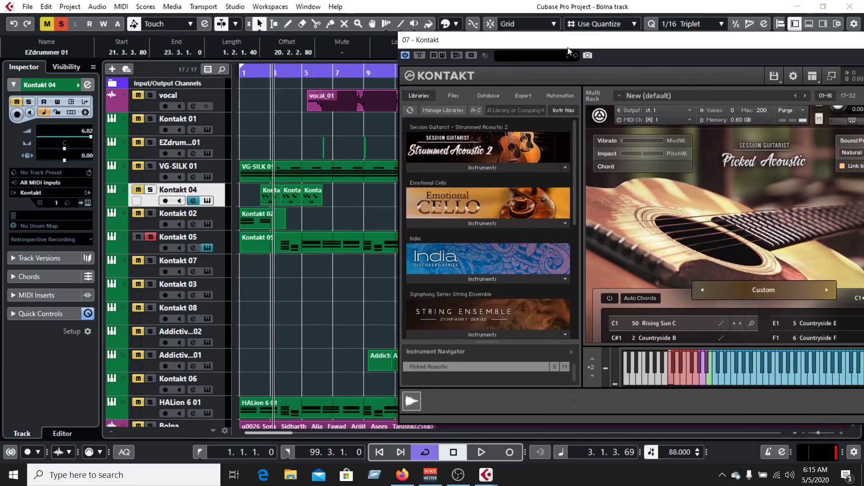
pyautogui.moveTo(762, 45); pyautogui.dragTo(747, 47)
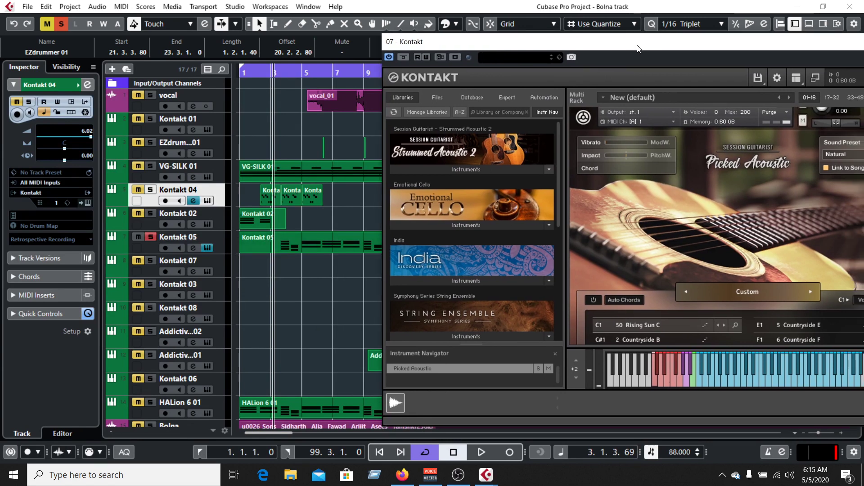
# - Audition the soloed Kontakt 05 while showing its pattern list with Rising Sun C, and close the instrument window
pyautogui.press('space')
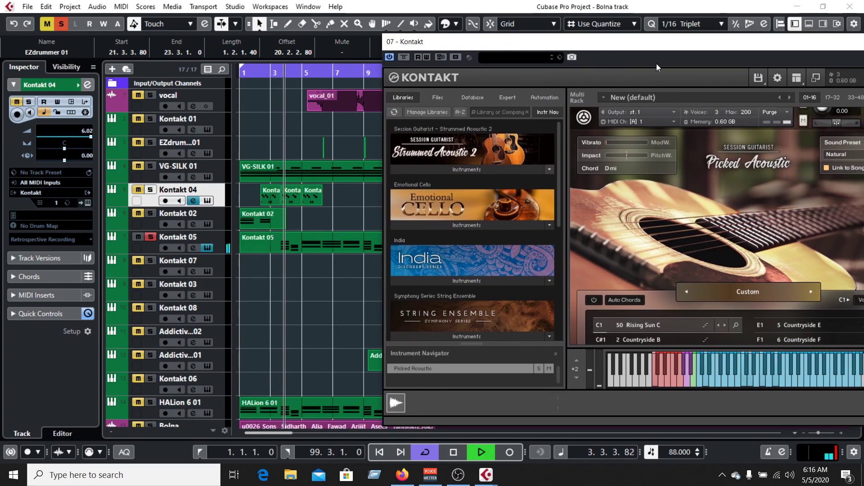
pyautogui.moveTo(660, 47); pyautogui.dragTo(565, 45)
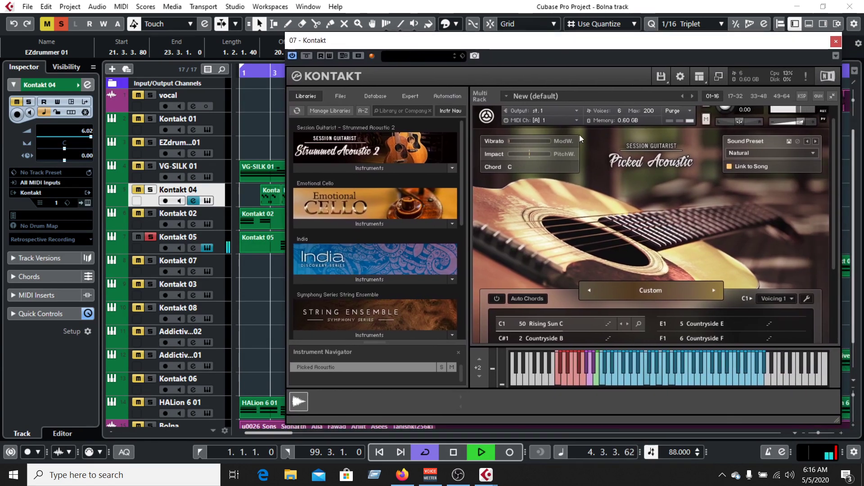
pyautogui.moveTo(833, 183)
pyautogui.mouseDown()
pyautogui.moveTo(828, 242)
pyautogui.moveTo(838, 185)
pyautogui.mouseUp()
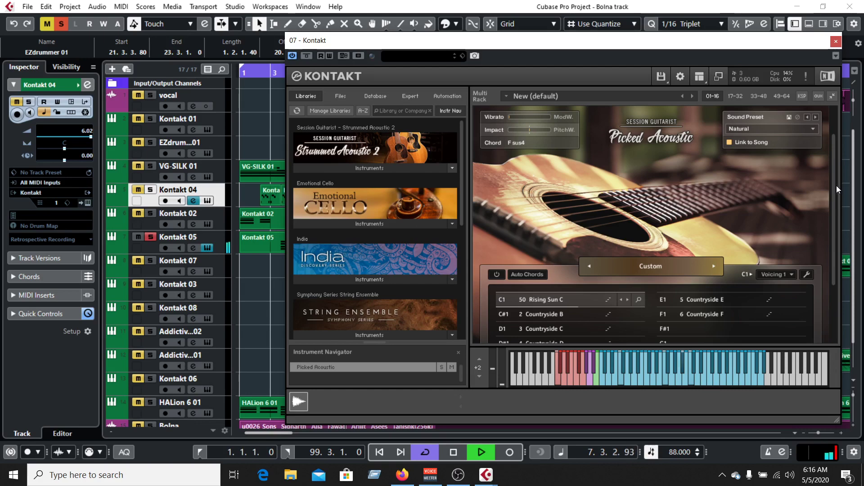
pyautogui.moveTo(578, 49); pyautogui.dragTo(590, 85)
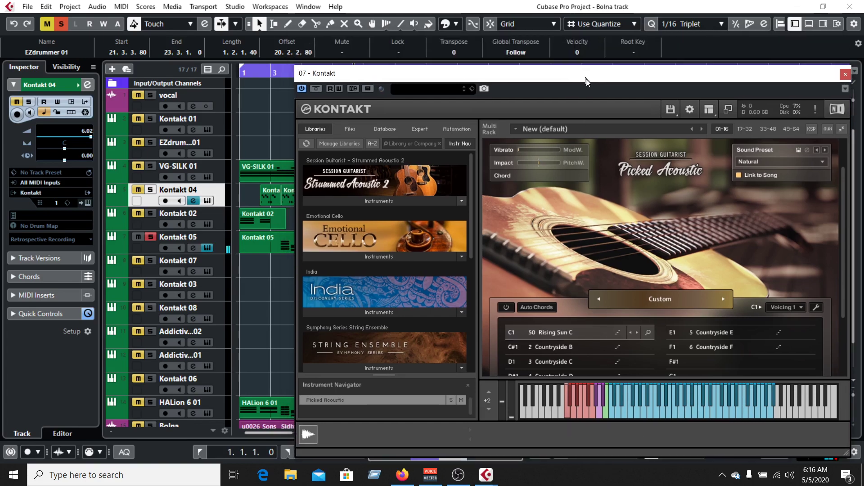
pyautogui.click(848, 78)
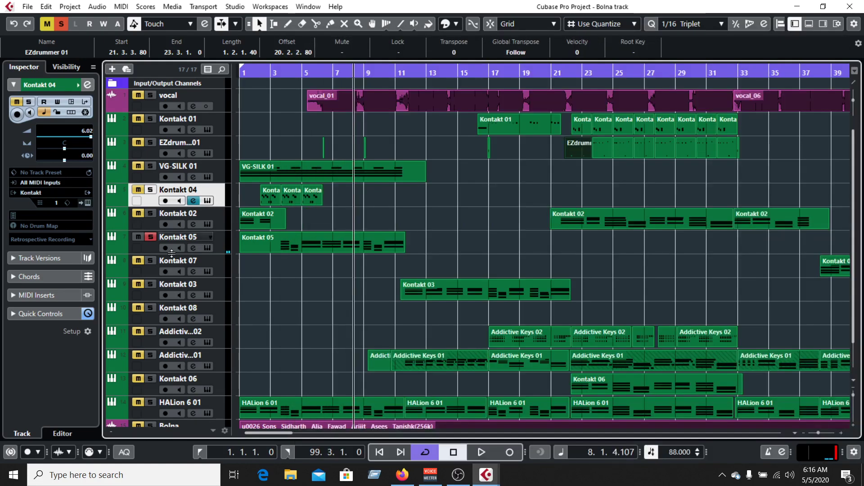
# - Switch the solo from Kontakt 05 to Kontakt 07 and place the playback cursor at about bar 37, just before its first part
pyautogui.click(151, 270)
pyautogui.click(151, 236)
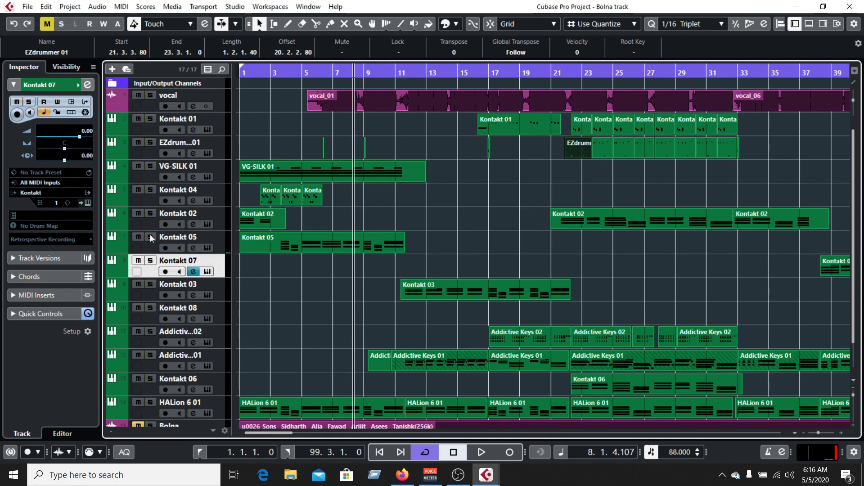
pyautogui.click(150, 261)
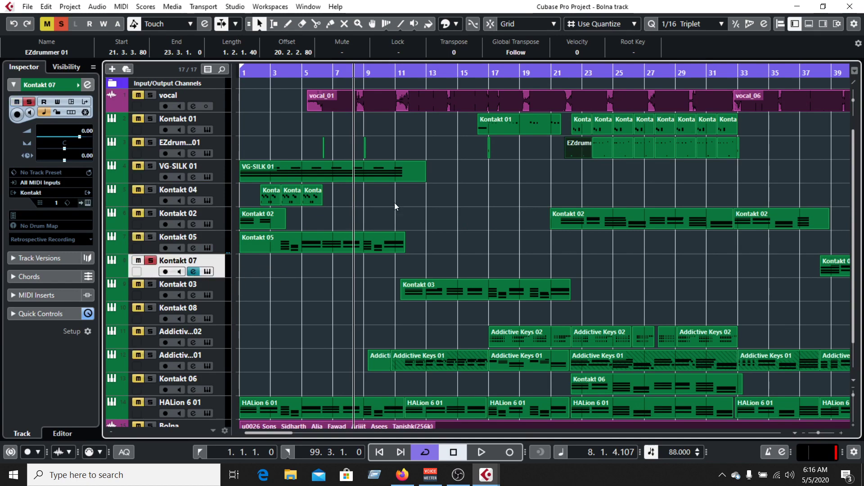
pyautogui.moveTo(624, 71); pyautogui.dragTo(621, 55)
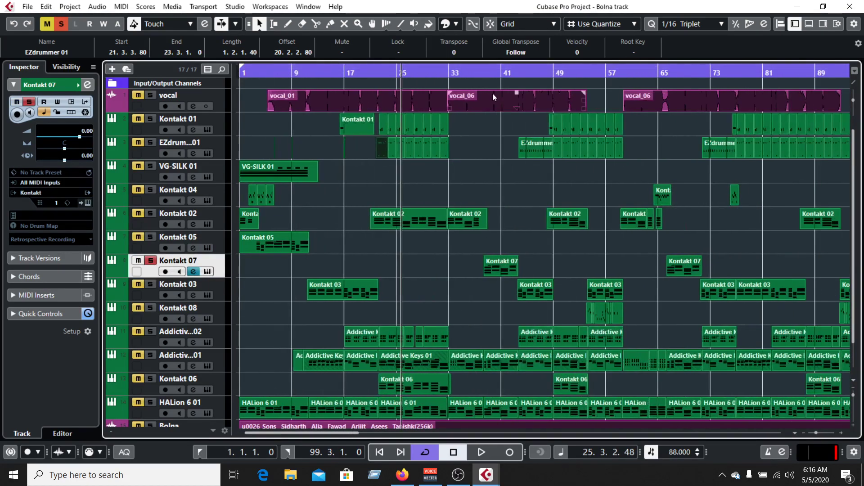
pyautogui.click(479, 71)
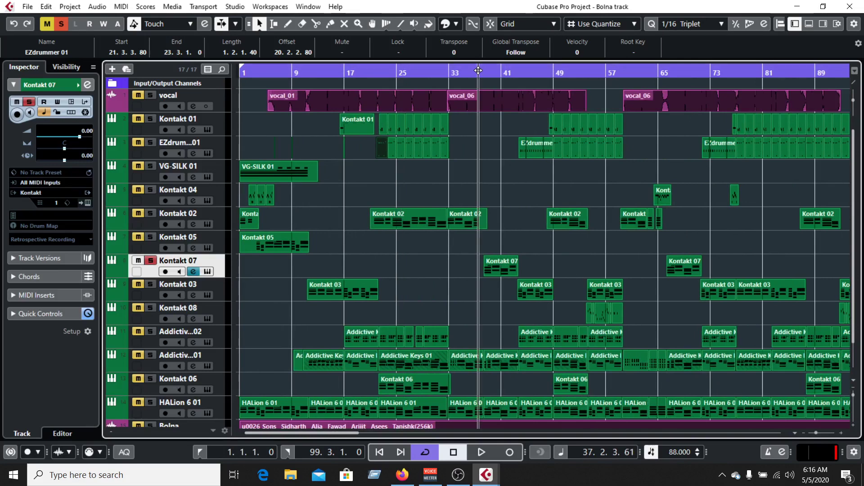
# - Show the Kontakt 07 Picked Acoustic instrument with Rising Sun A, audition its first part and close the window
pyautogui.click(207, 271)
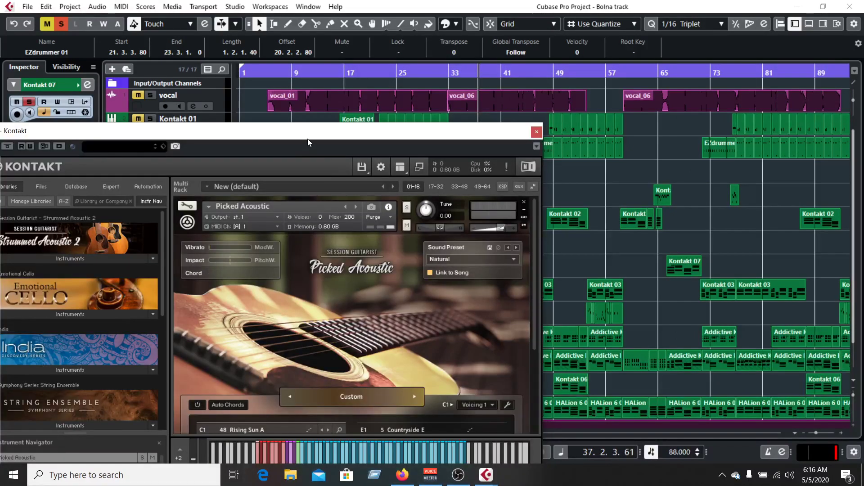
pyautogui.moveTo(323, 140); pyautogui.dragTo(581, 67)
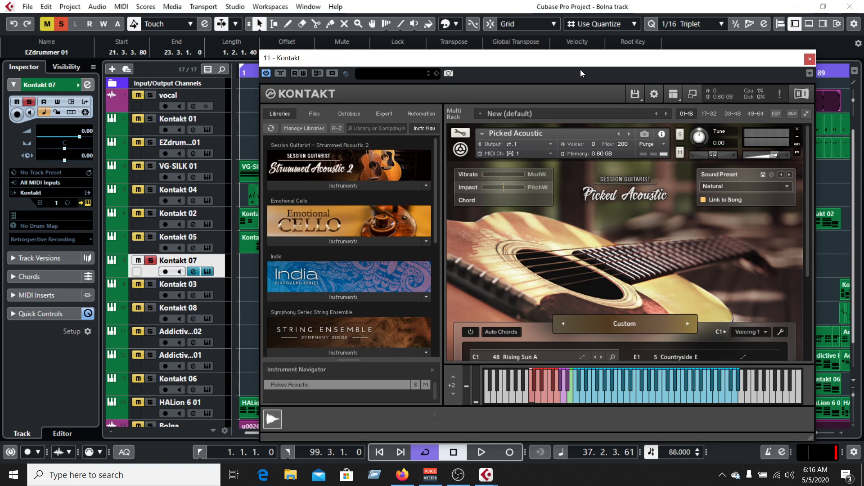
pyautogui.moveTo(580, 69); pyautogui.dragTo(564, 397)
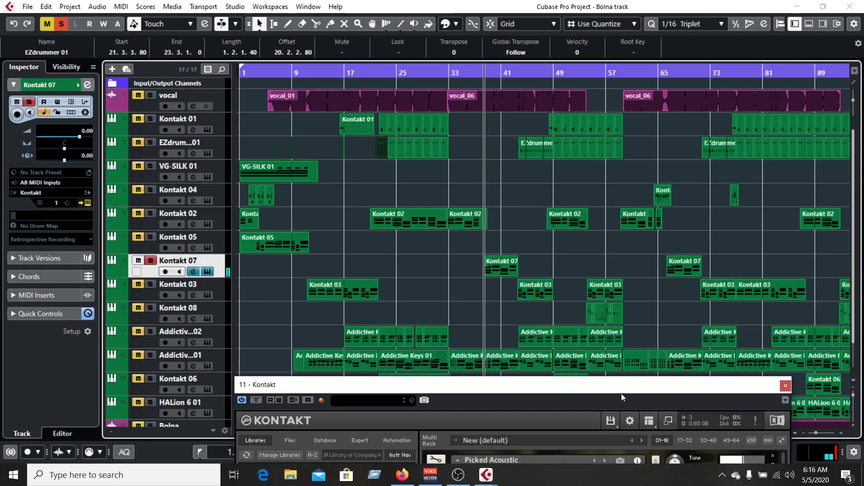
pyautogui.moveTo(625, 387); pyautogui.dragTo(670, 75)
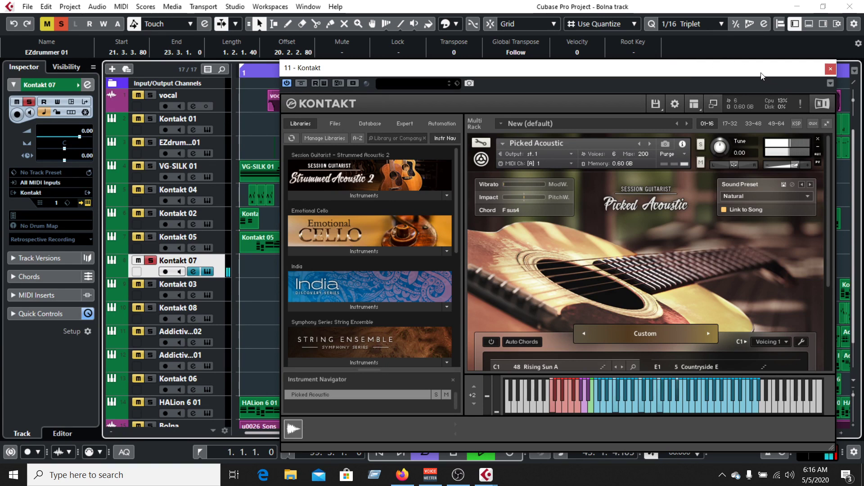
pyautogui.press('space')
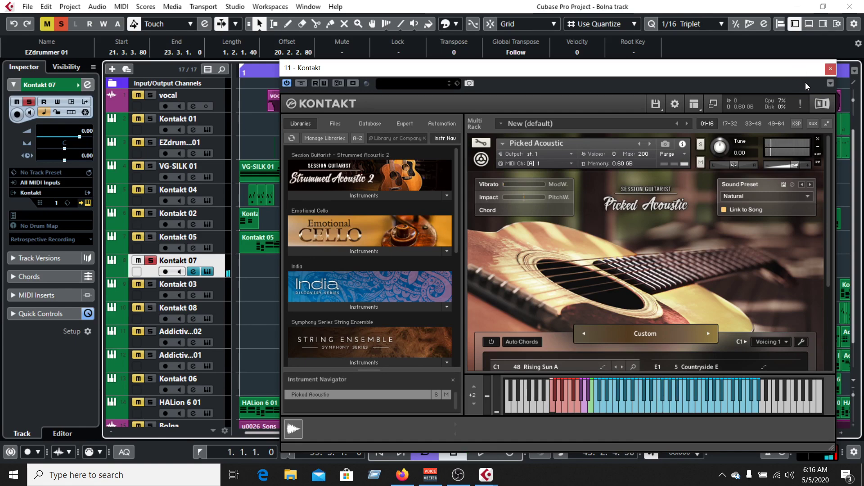
pyautogui.click(831, 69)
# - Switch the solo from Kontakt 07 to Kontakt 03 and show its Picked Acoustic instrument, moving the window below most of the tracks
pyautogui.click(154, 295)
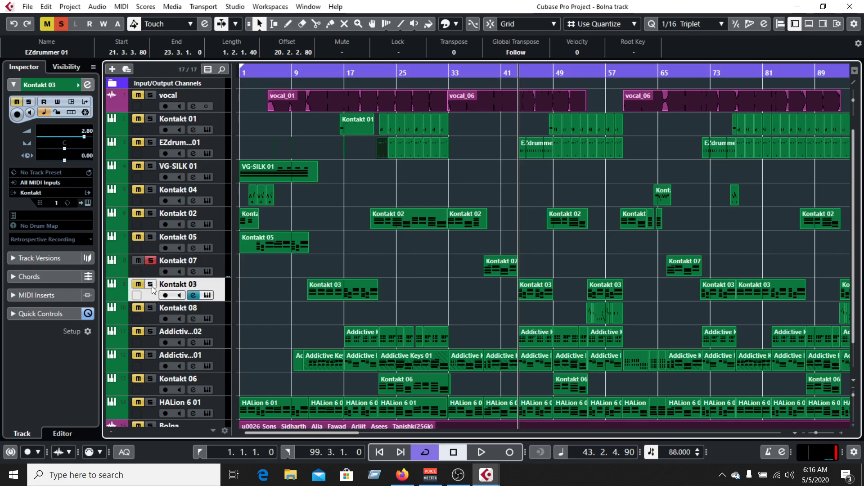
pyautogui.click(151, 284)
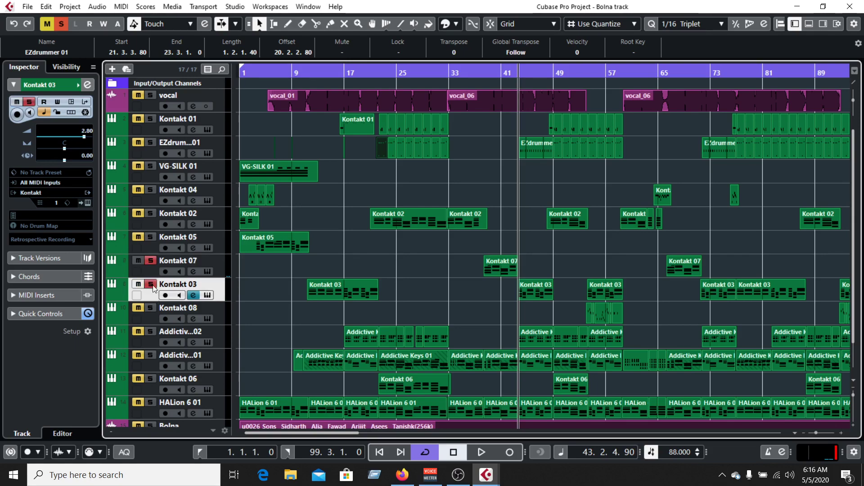
pyautogui.click(207, 296)
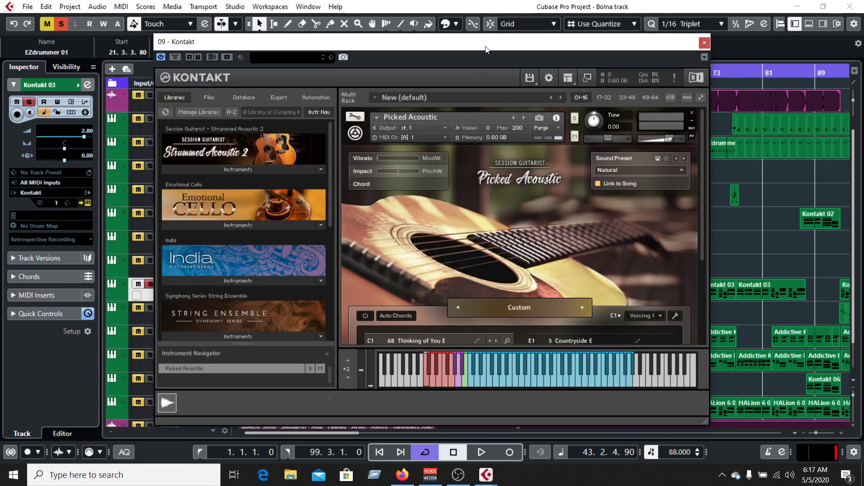
pyautogui.moveTo(487, 49); pyautogui.dragTo(581, 403)
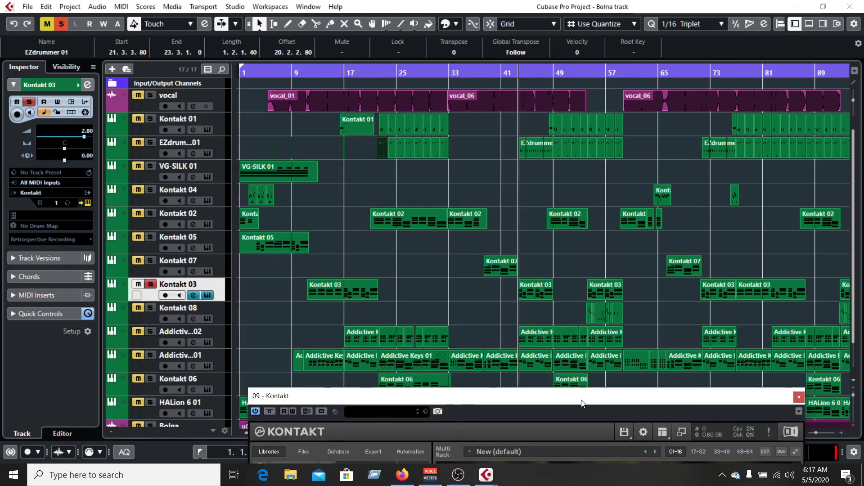
# - Audition the soloed Kontakt 03 from the start of its first part at about bar 11
pyautogui.click(311, 77)
pyautogui.moveTo(311, 74); pyautogui.dragTo(306, 73)
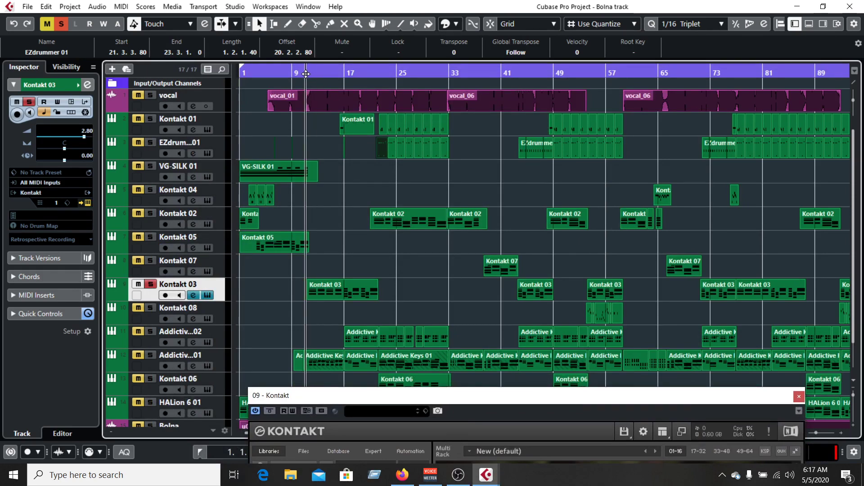
pyautogui.press('space')
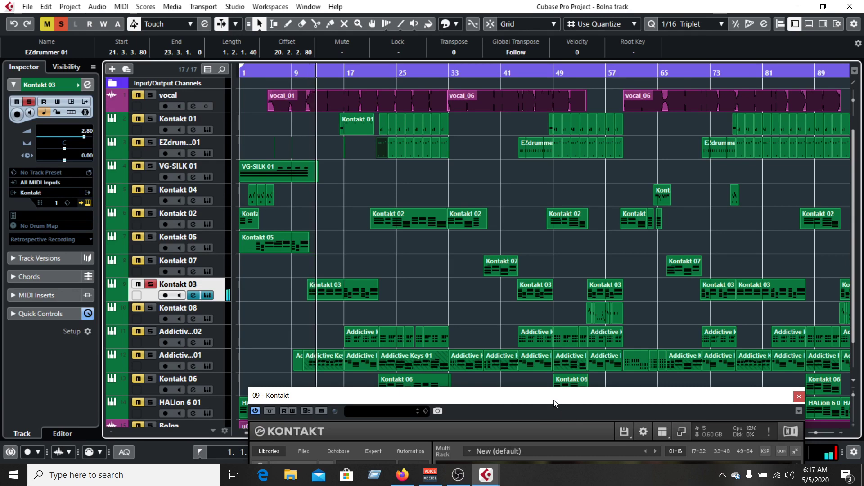
pyautogui.click(308, 72)
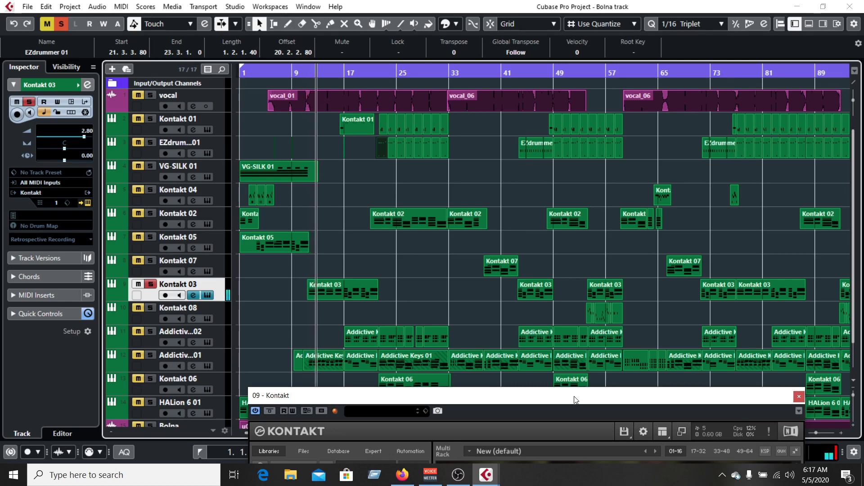
# - Show the Kontakt 03 Picked Acoustic instrument, replay its first part from about bar 13 and close the window
pyautogui.moveTo(574, 399); pyautogui.dragTo(588, 72)
pyautogui.press('space')
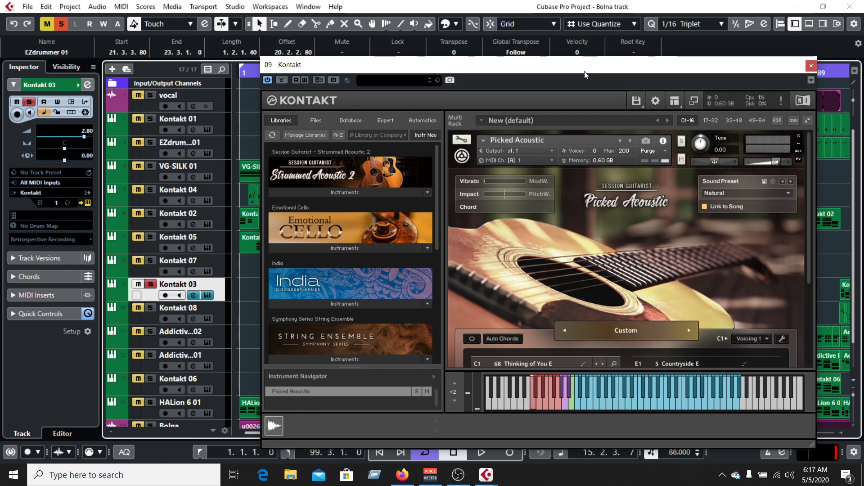
pyautogui.moveTo(584, 74); pyautogui.dragTo(568, 314)
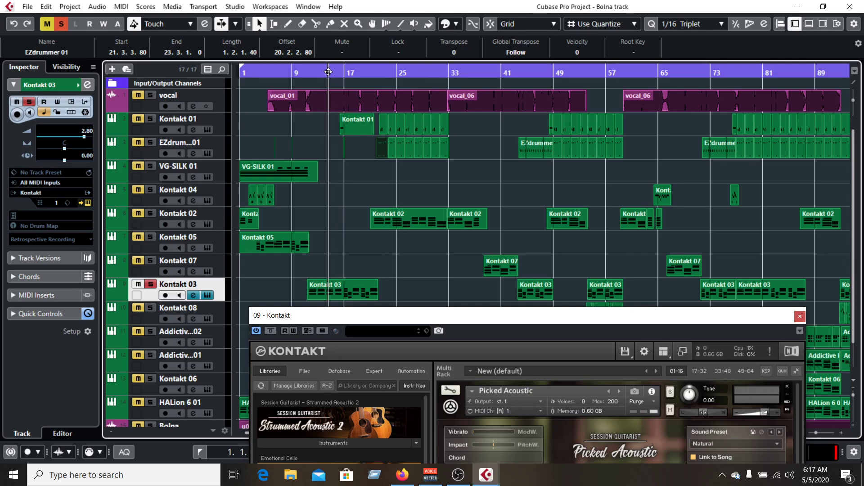
pyautogui.moveTo(322, 74); pyautogui.dragTo(321, 72)
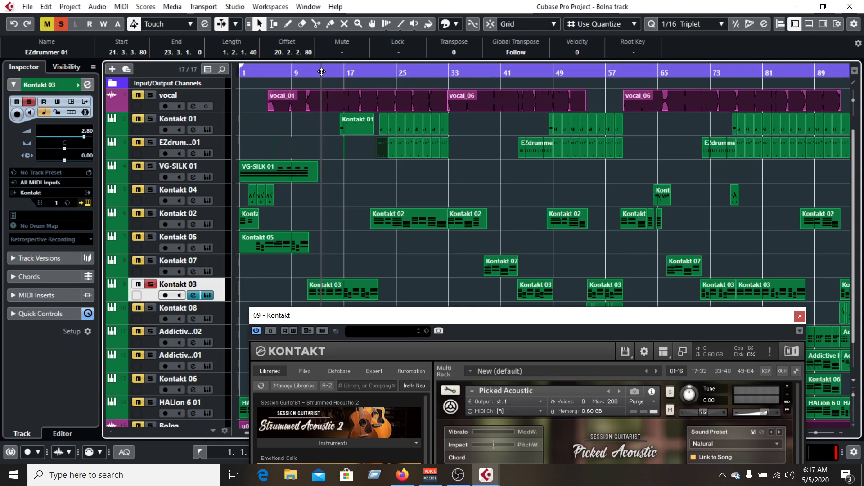
pyautogui.moveTo(597, 314); pyautogui.dragTo(615, 100)
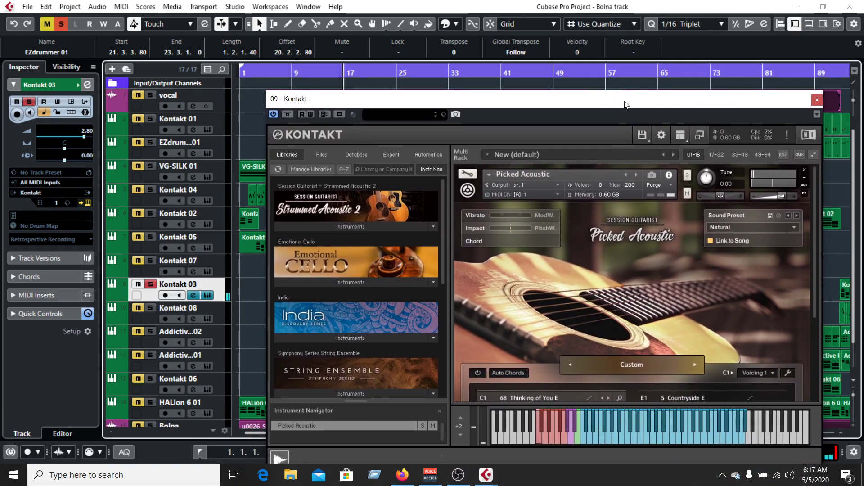
pyautogui.click(817, 100)
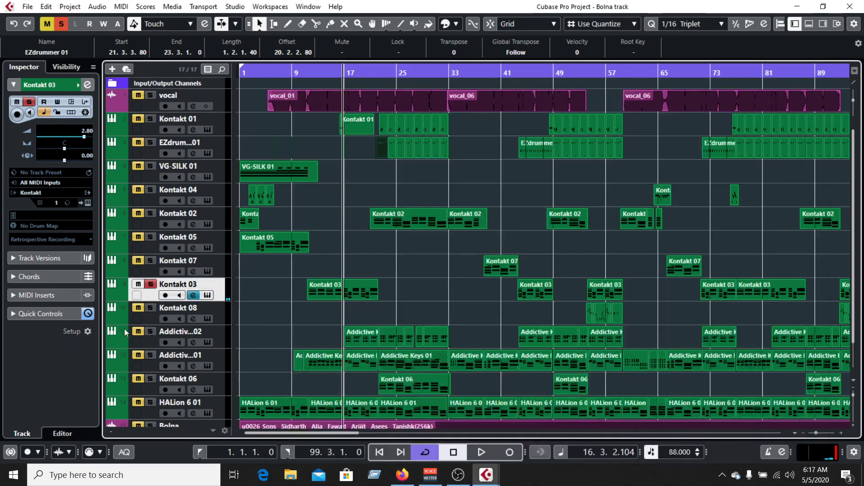
# - Switch the solo from Kontakt 03 to Kontakt 08 and show its India Santur instrument, moving the window below most of the tracks
pyautogui.click(153, 317)
pyautogui.click(151, 308)
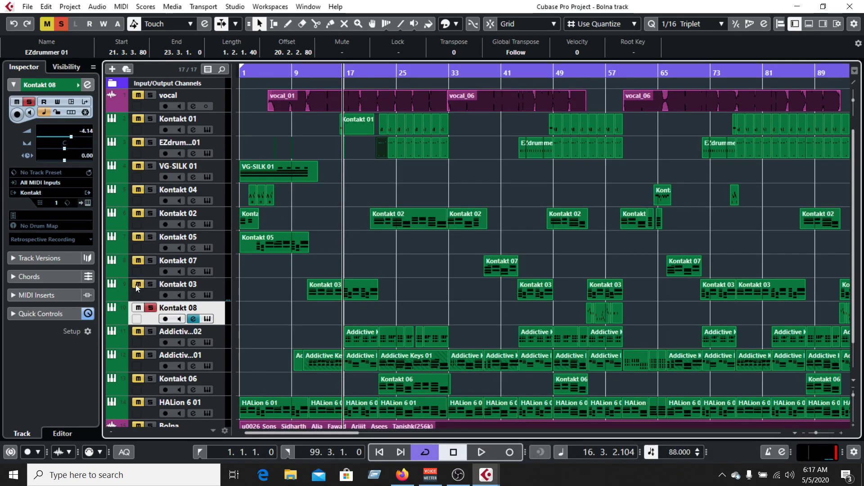
pyautogui.click(207, 319)
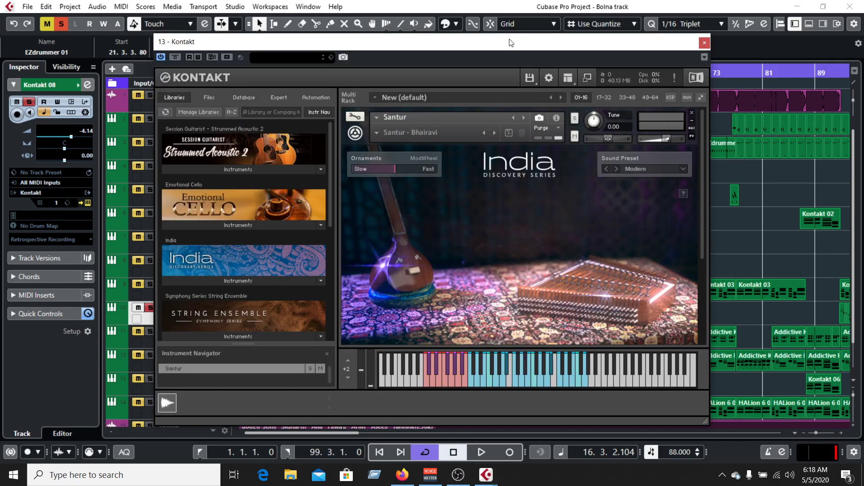
pyautogui.moveTo(518, 45); pyautogui.dragTo(346, 123)
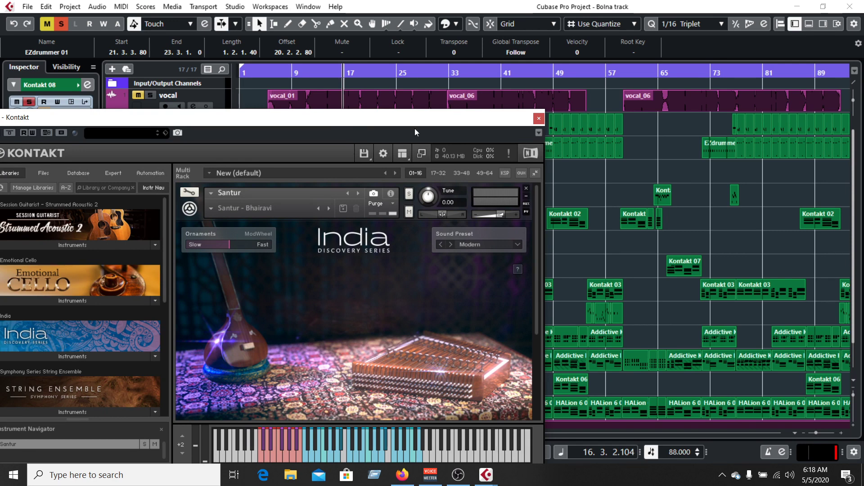
pyautogui.moveTo(508, 125); pyautogui.dragTo(187, 100)
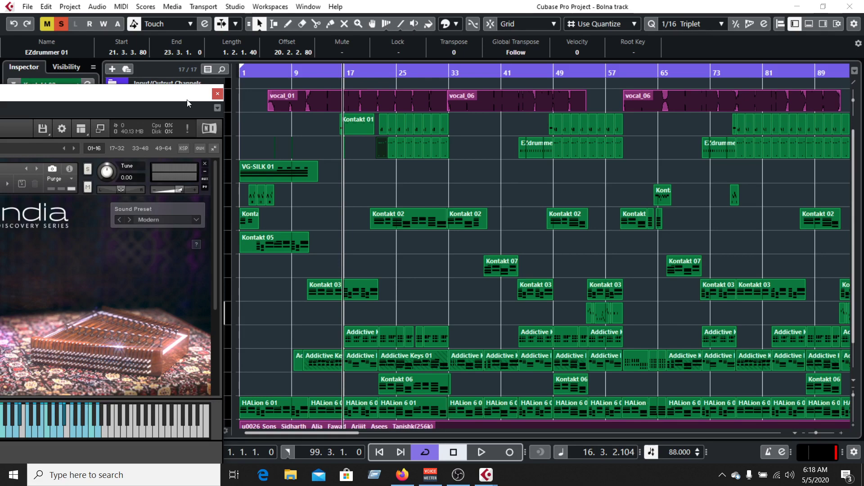
pyautogui.moveTo(190, 102); pyautogui.dragTo(660, 398)
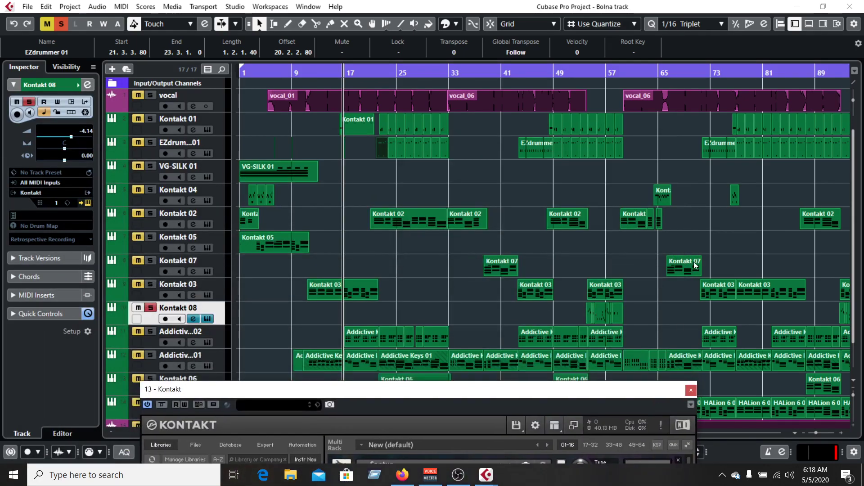
# - Audition the soloed Kontakt 08 from about bar 53 while showing its Santur instrument, and close the window
pyautogui.moveTo(576, 73); pyautogui.dragTo(558, 80)
pyautogui.press('space')
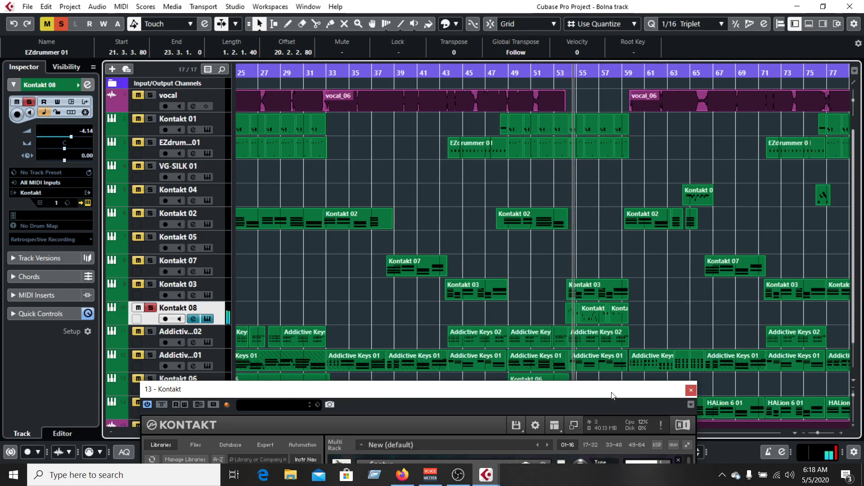
pyautogui.moveTo(613, 396); pyautogui.dragTo(342, 50)
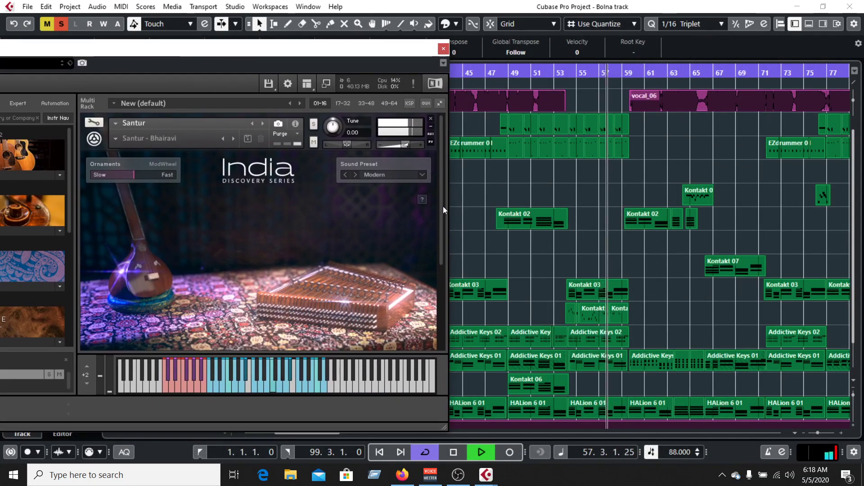
pyautogui.moveTo(441, 209); pyautogui.dragTo(441, 186)
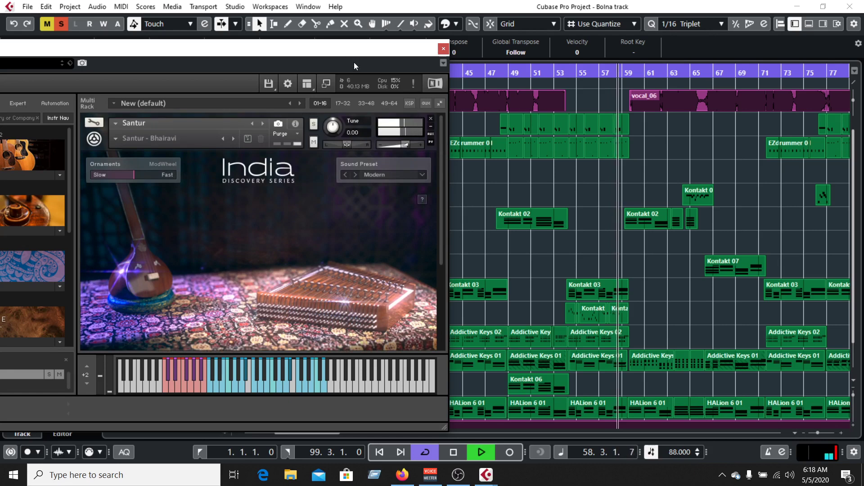
pyautogui.moveTo(331, 52); pyautogui.dragTo(456, 66)
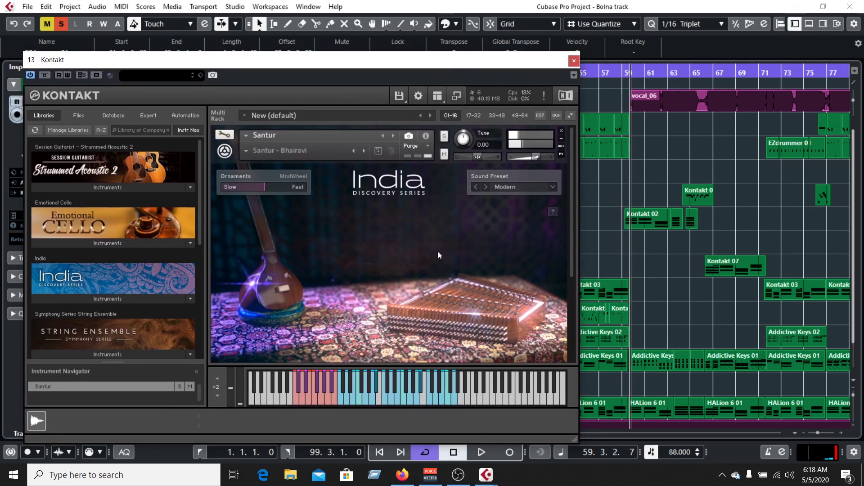
pyautogui.click(574, 60)
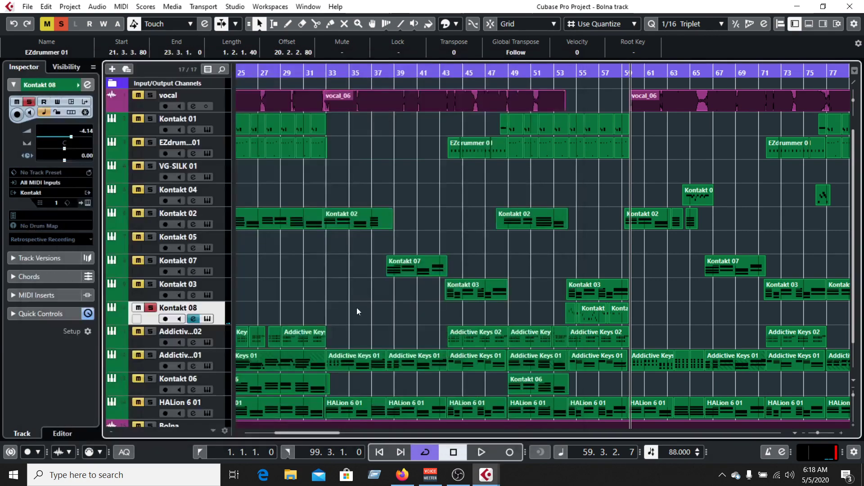
# - Switch the solo from Kontakt 08 to Addictive Keys 02 and place the playback cursor just before bar 17, where its first part starts
pyautogui.click(151, 308)
pyautogui.click(154, 346)
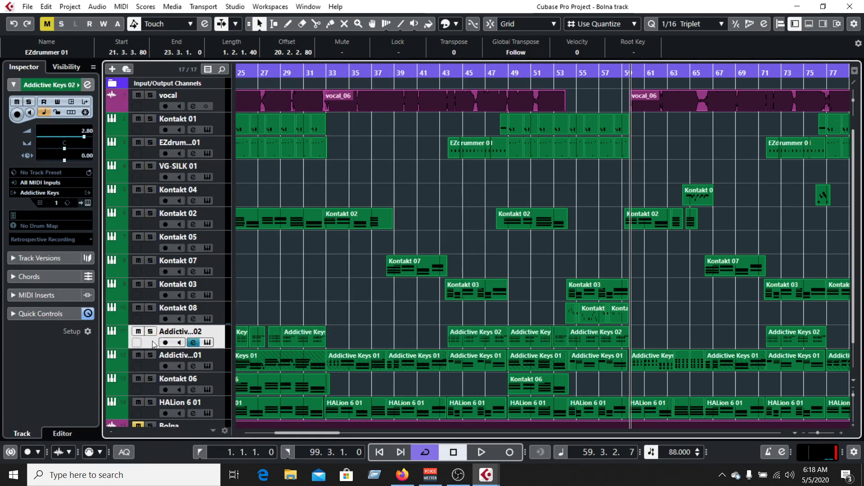
pyautogui.moveTo(341, 74); pyautogui.dragTo(423, 105)
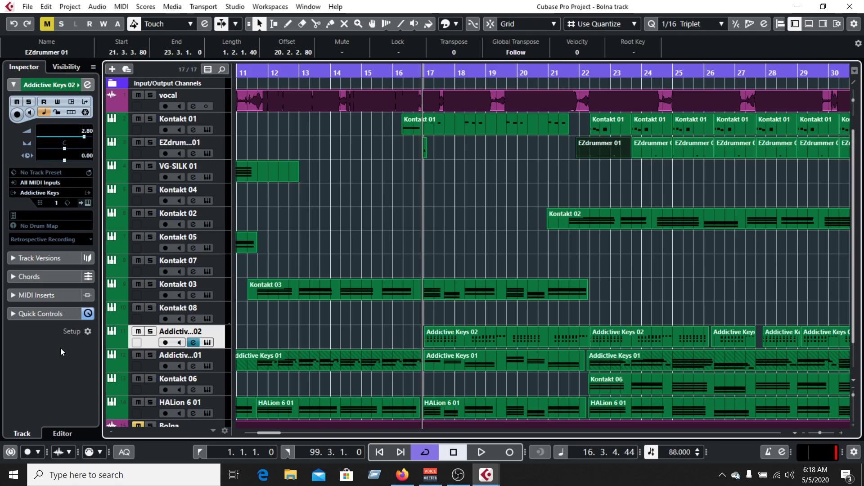
pyautogui.click(151, 332)
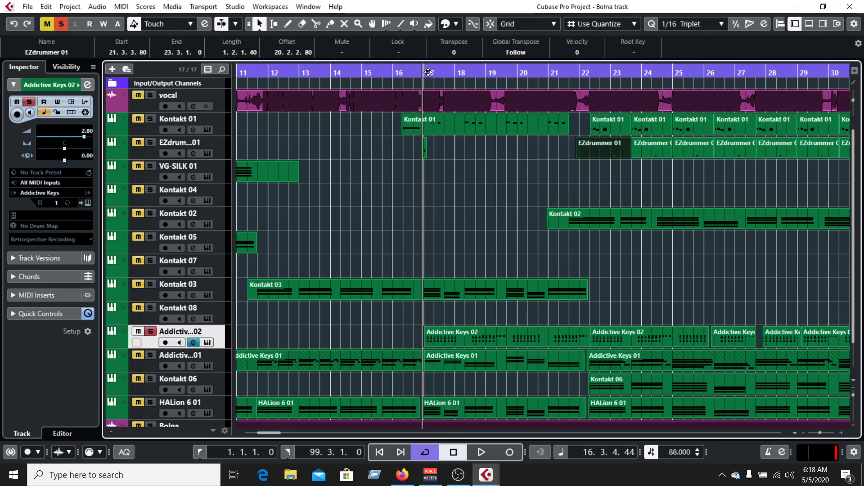
# - Show the Addictive Keys 02 instrument with its Crystals preset beside the tracks, audition its first part and close the window
pyautogui.click(209, 343)
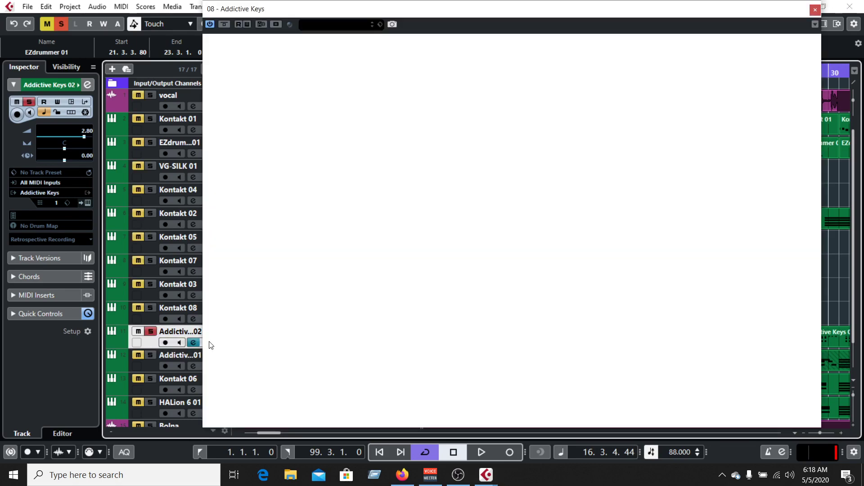
pyautogui.moveTo(692, 14); pyautogui.dragTo(137, 104)
pyautogui.press('space')
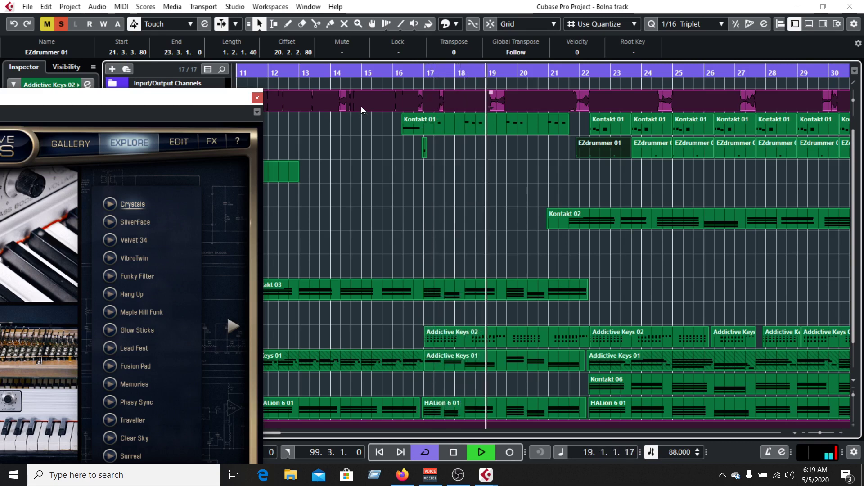
pyautogui.press('space')
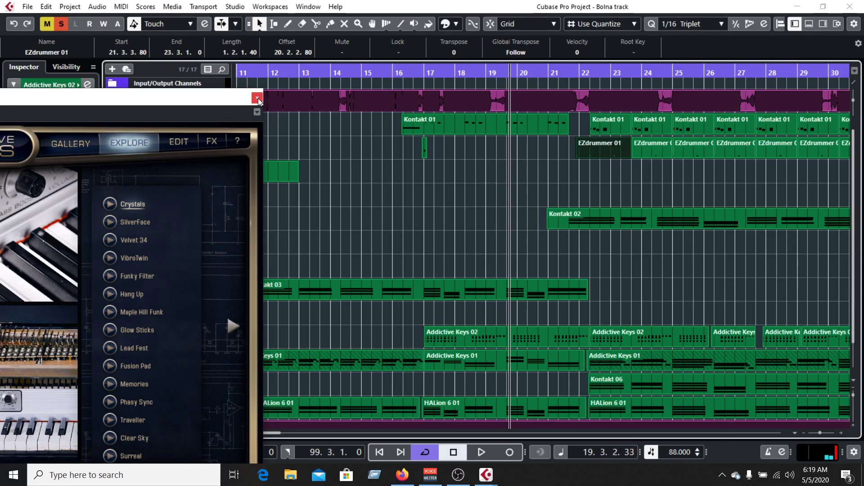
pyautogui.click(258, 98)
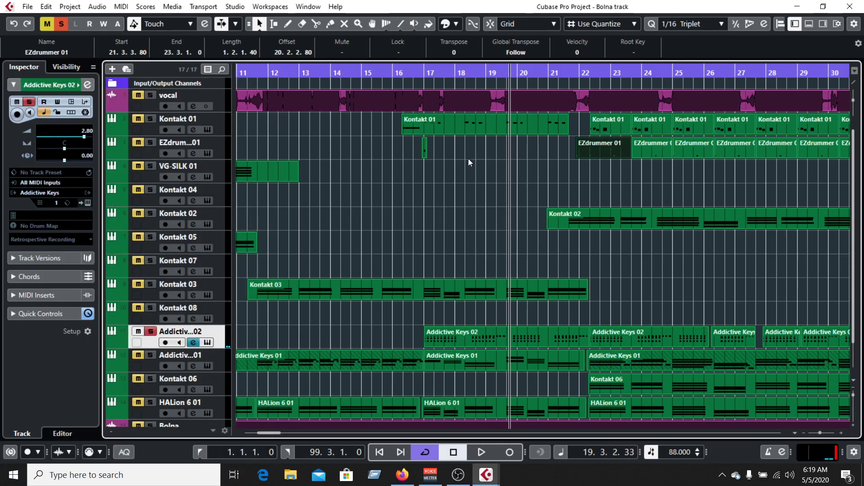
# - Switch the solo from Addictive Keys 02 to Addictive Keys 01, show its Studio Grand Wide Ribbon instrument and close the window
pyautogui.scroll(-1, 469, 161)
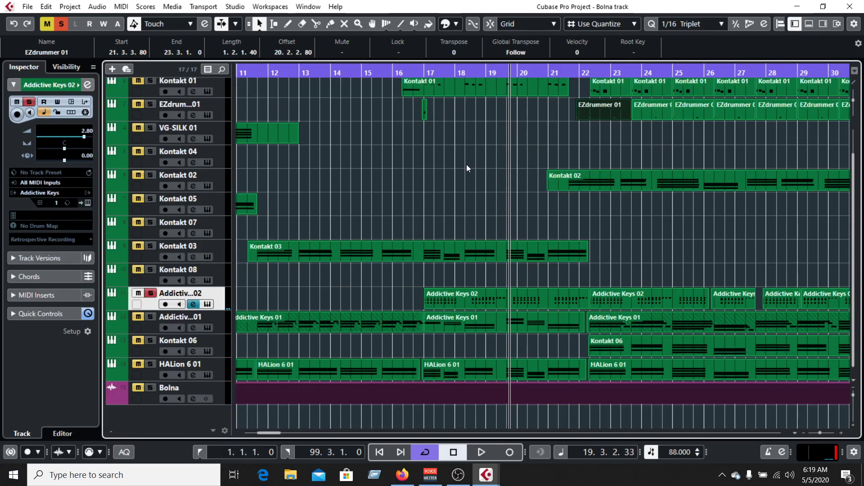
pyautogui.click(152, 326)
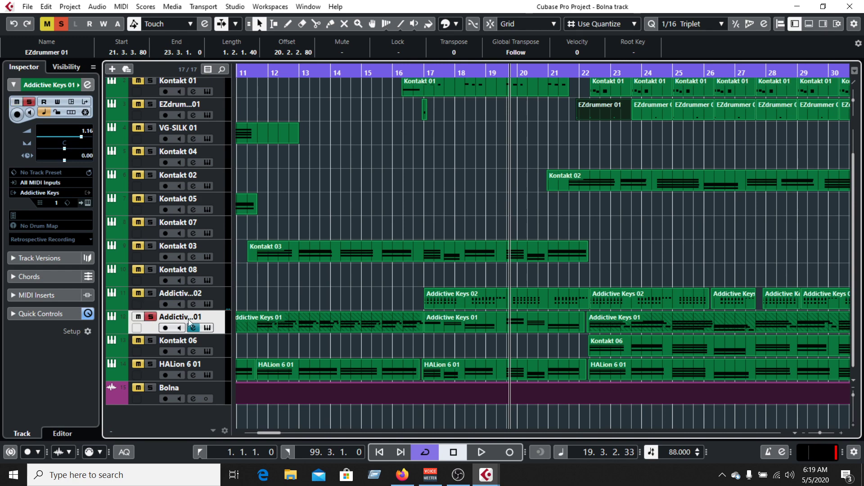
pyautogui.click(207, 327)
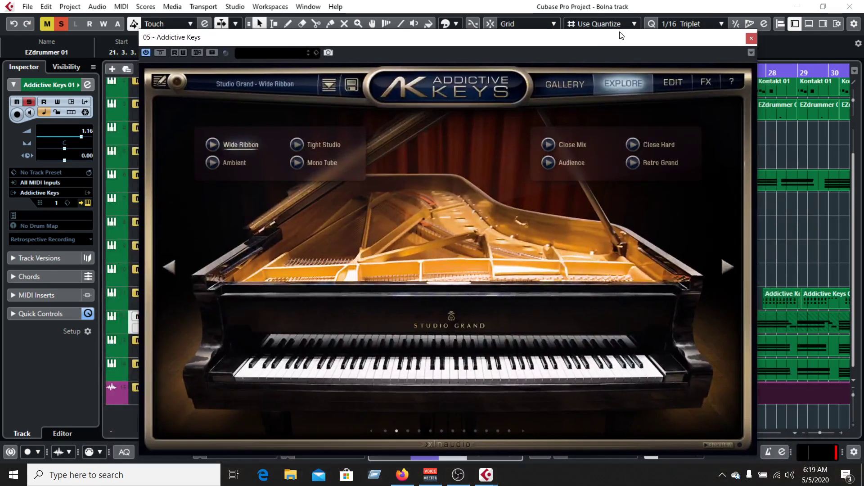
pyautogui.click(753, 39)
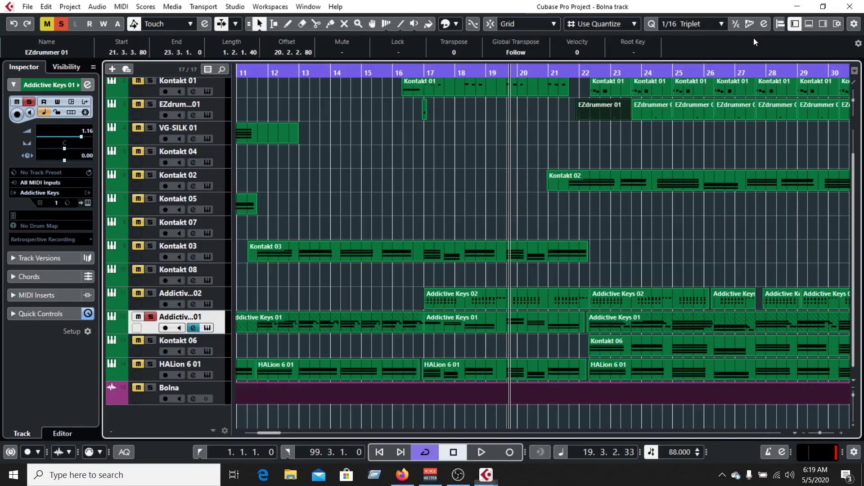
# - Audition the soloed Addictive Keys 01 from about bar 11 and stop playback
pyautogui.moveTo(352, 70); pyautogui.dragTo(306, 82)
pyautogui.press('space')
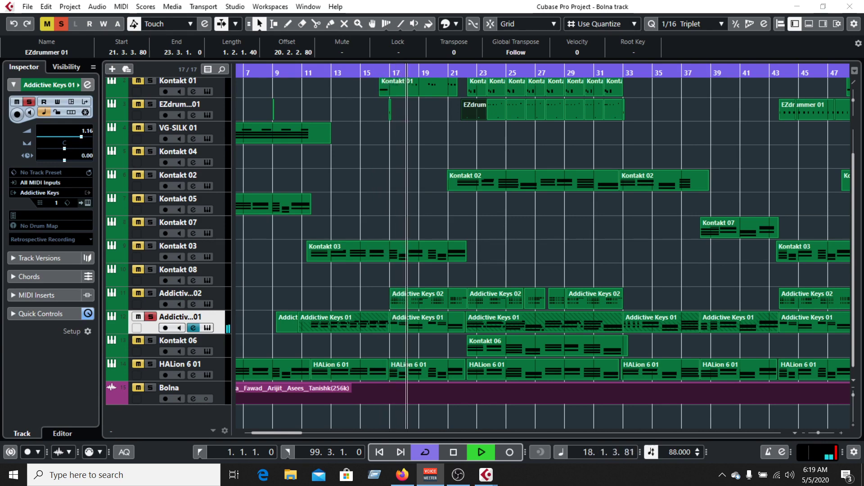
pyautogui.click(462, 451)
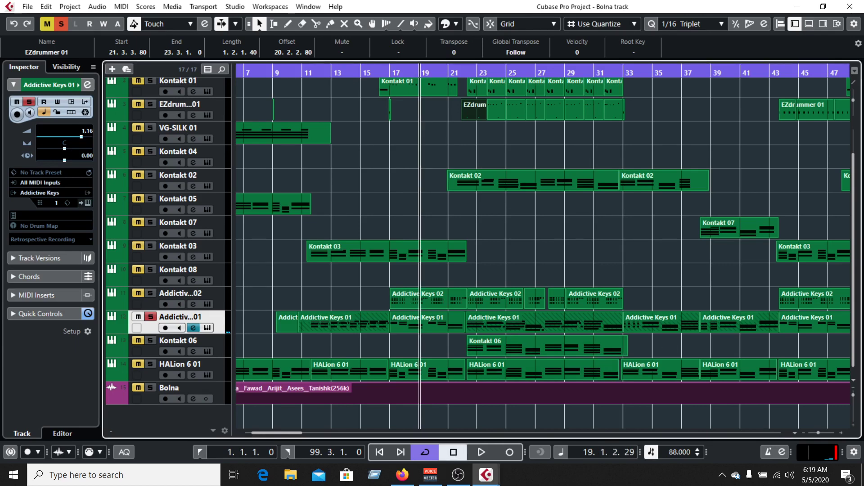
# - Switch the solo from Addictive Keys 01 to Kontakt 06 and show its Picked Acoustic instrument, moving the window below the timeline ruler
pyautogui.click(150, 317)
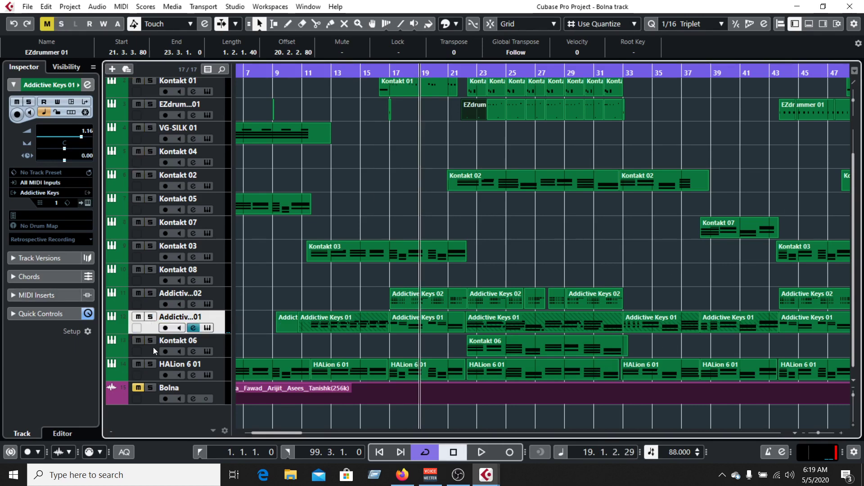
pyautogui.click(154, 351)
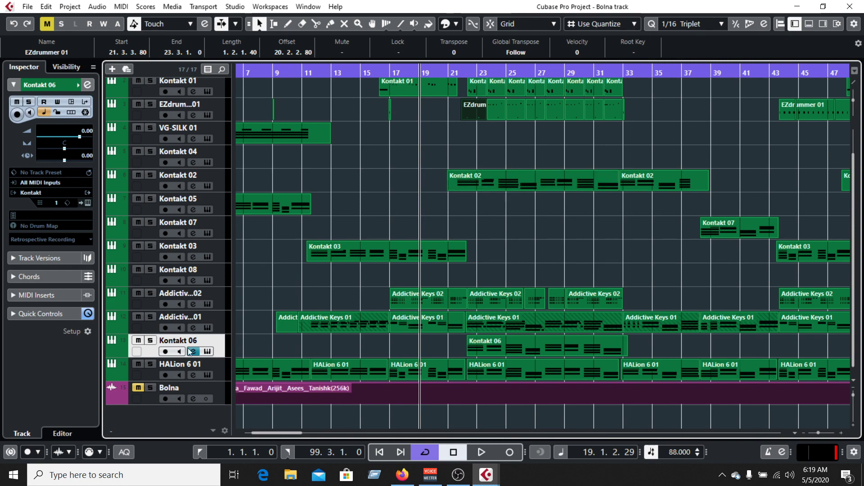
pyautogui.click(151, 340)
pyautogui.click(207, 351)
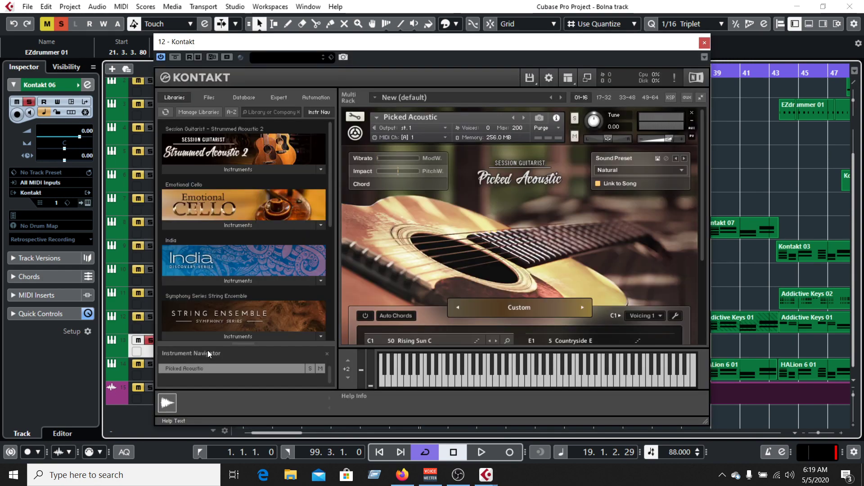
pyautogui.moveTo(566, 42); pyautogui.dragTo(600, 92)
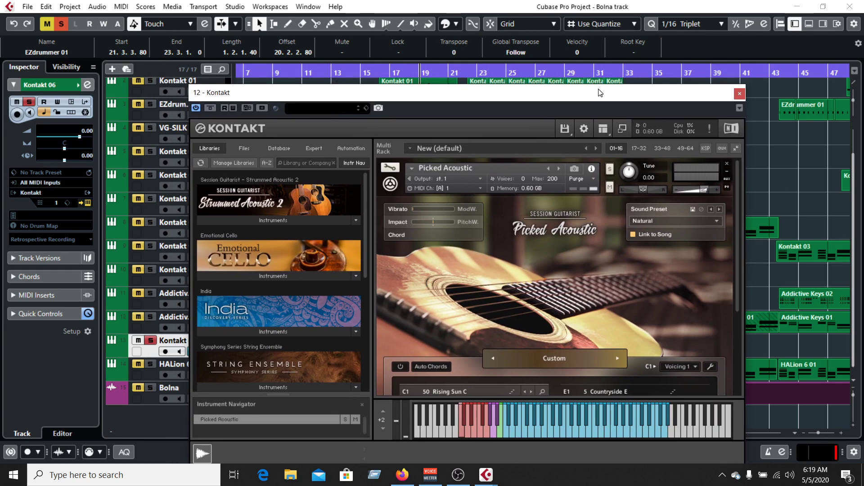
# - Examine the pattern slots of the Kontakt 06 Picked Acoustic instrument, including Rising Sun C
pyautogui.moveTo(600, 93); pyautogui.dragTo(600, 93)
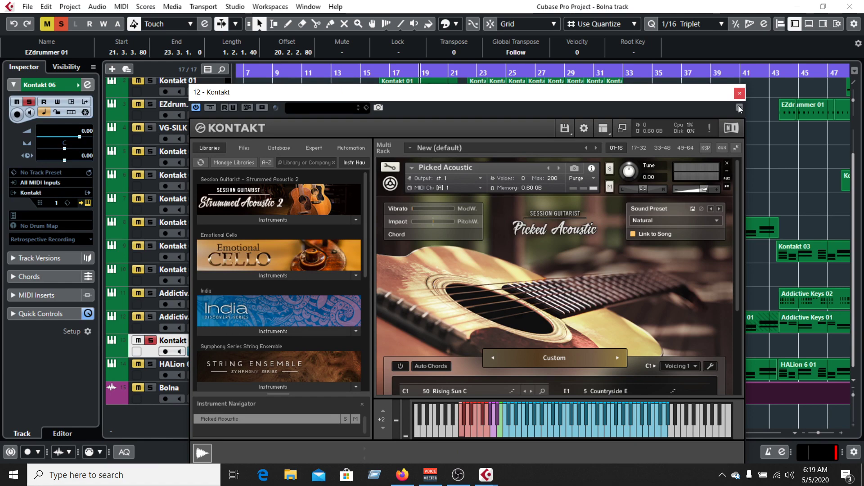
pyautogui.moveTo(737, 245); pyautogui.dragTo(728, 325)
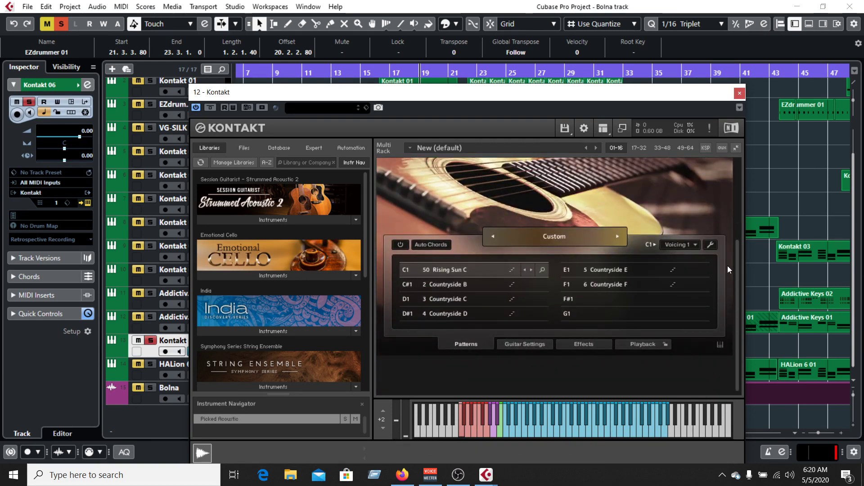
pyautogui.moveTo(739, 255); pyautogui.dragTo(747, 174)
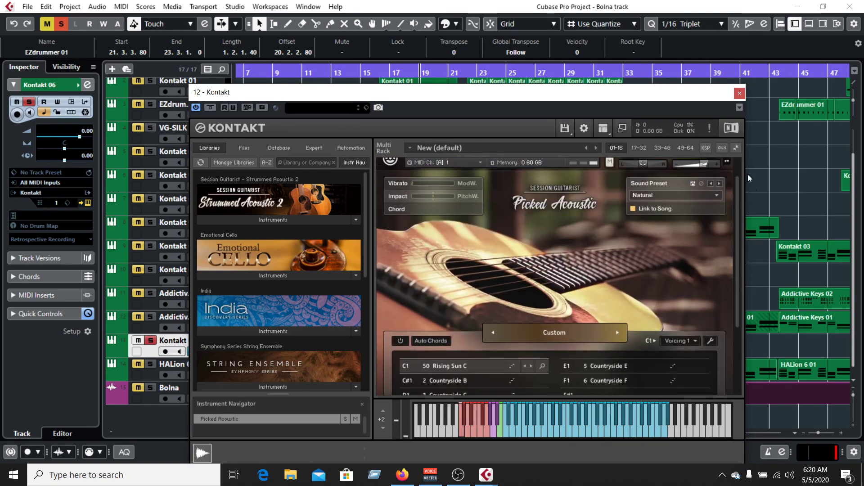
# - Close the Kontakt 06 instrument window, audition the soloed track from about bar 22 and stop playback around bar 30
pyautogui.click(740, 93)
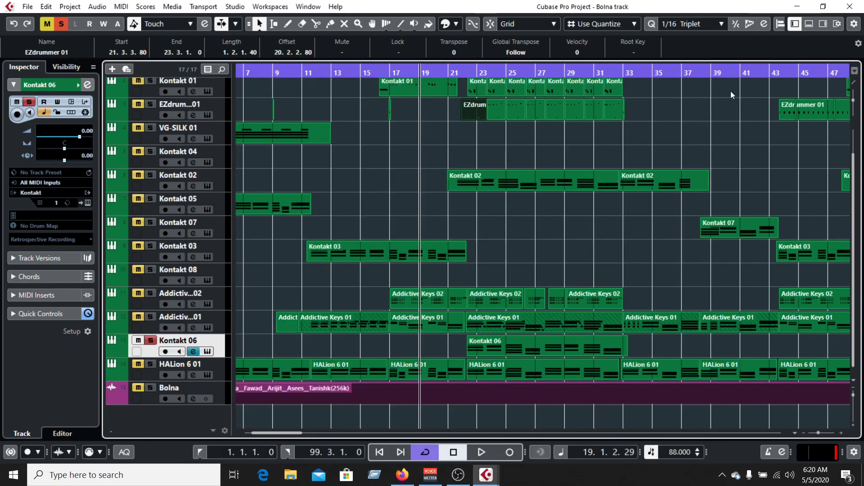
pyautogui.press('KP_Divide')
pyautogui.press('KP_Divide')
pyautogui.click(471, 72)
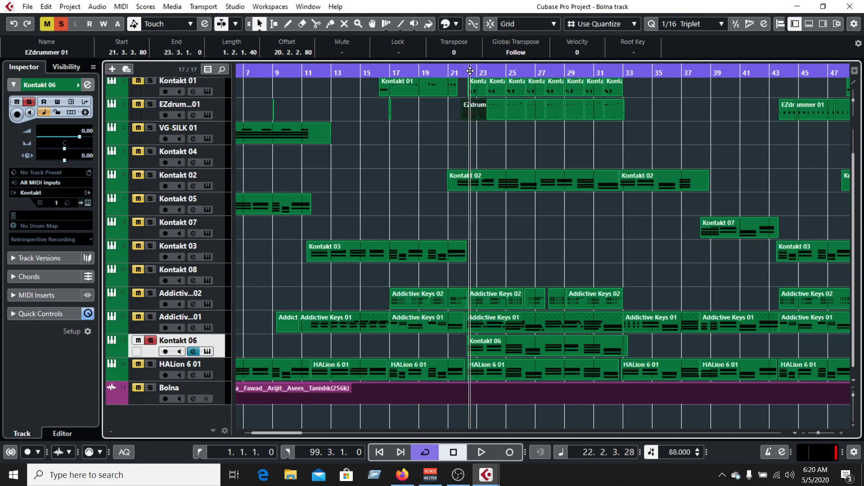
pyautogui.press('space')
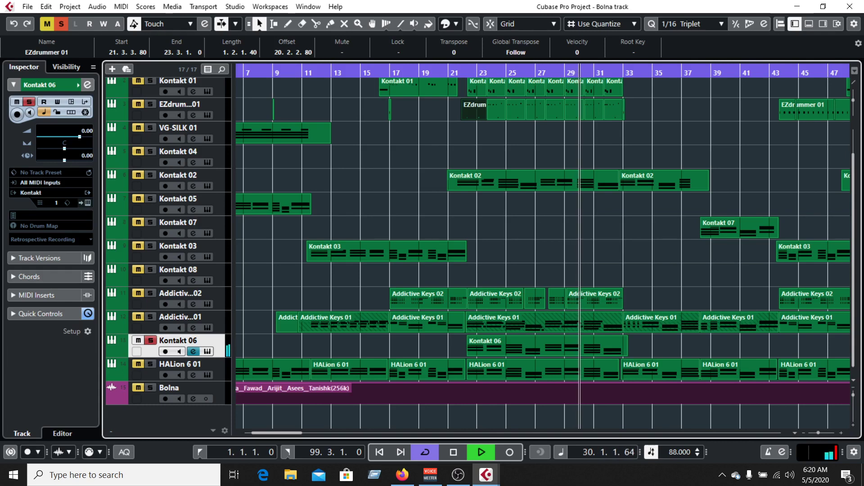
pyautogui.press('space')
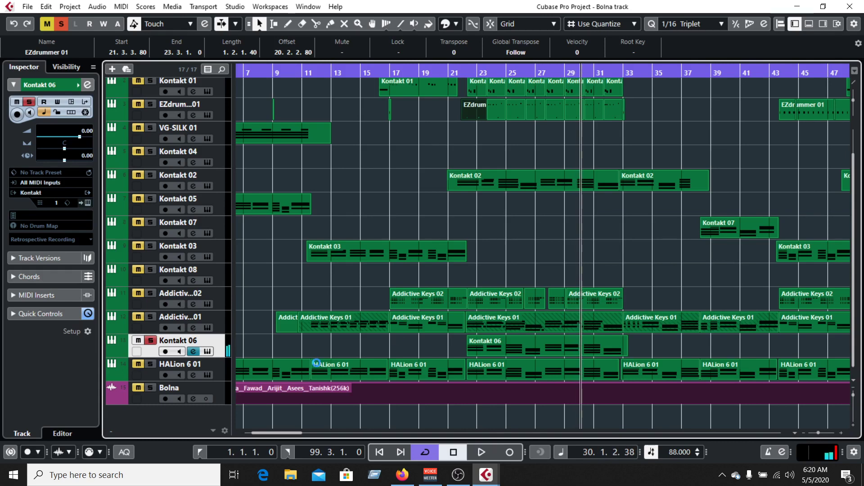
# - Switch the solo from Kontakt 06 to HALion 6 01, show its 4.0 Warm Sweep Pad instrument and audition it from the project start
pyautogui.click(151, 341)
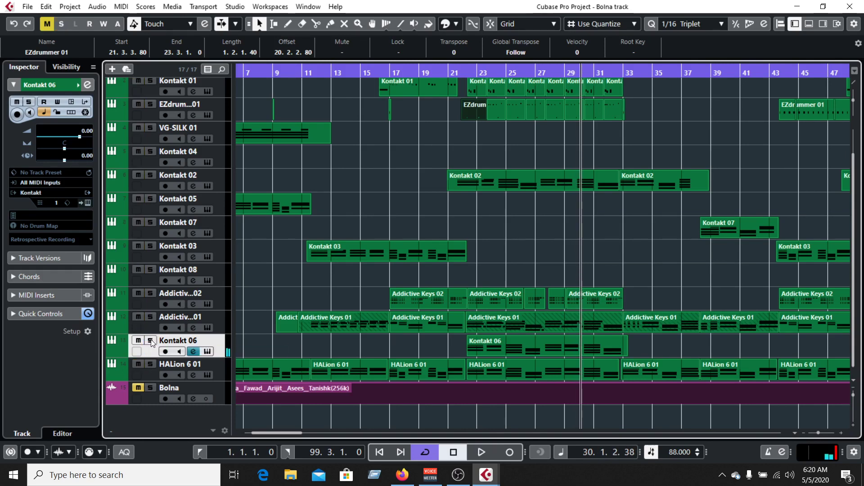
pyautogui.click(150, 365)
pyautogui.press('Home')
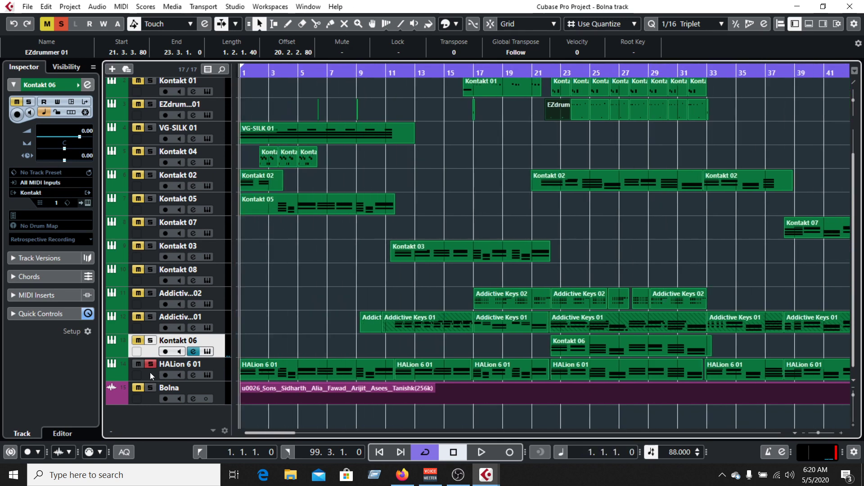
pyautogui.click(204, 377)
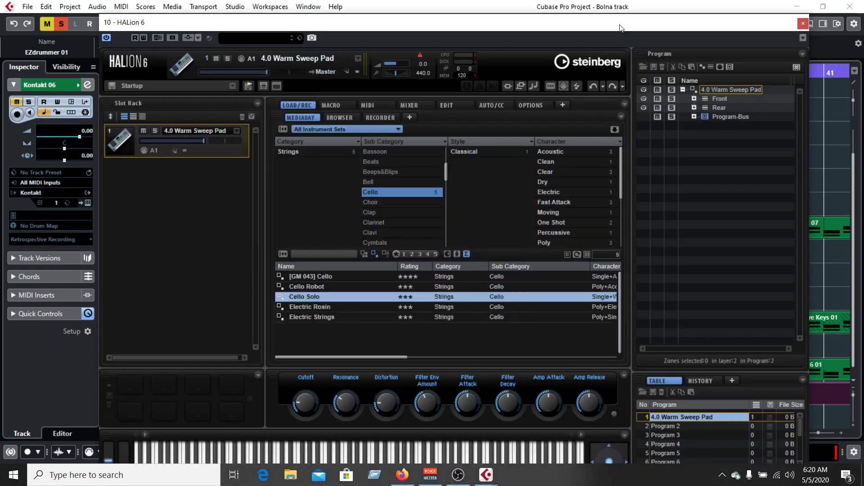
pyautogui.moveTo(621, 28); pyautogui.dragTo(645, 65)
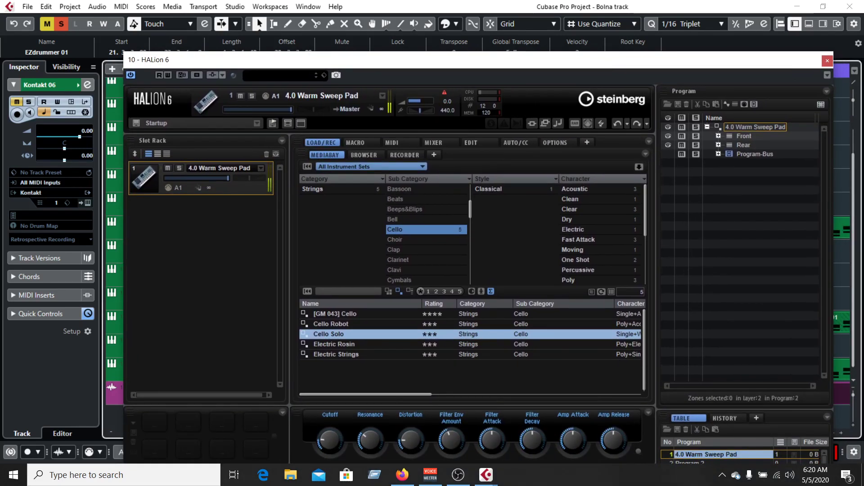
pyautogui.click(828, 61)
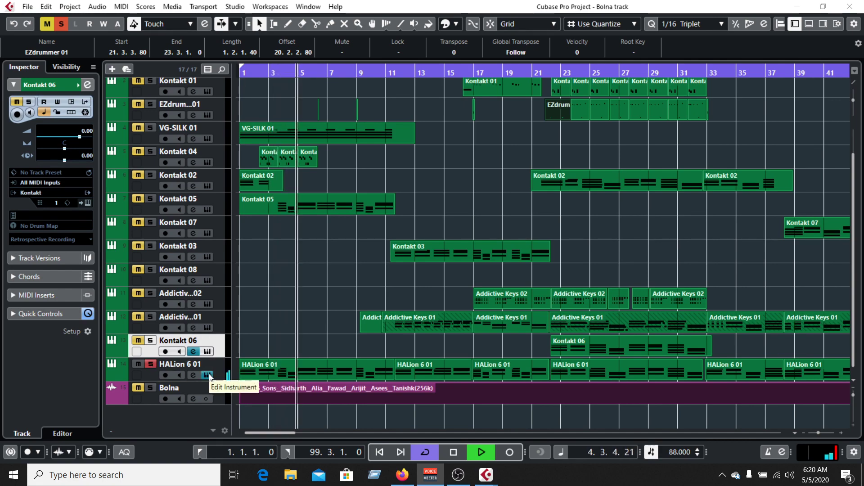
pyautogui.press('space')
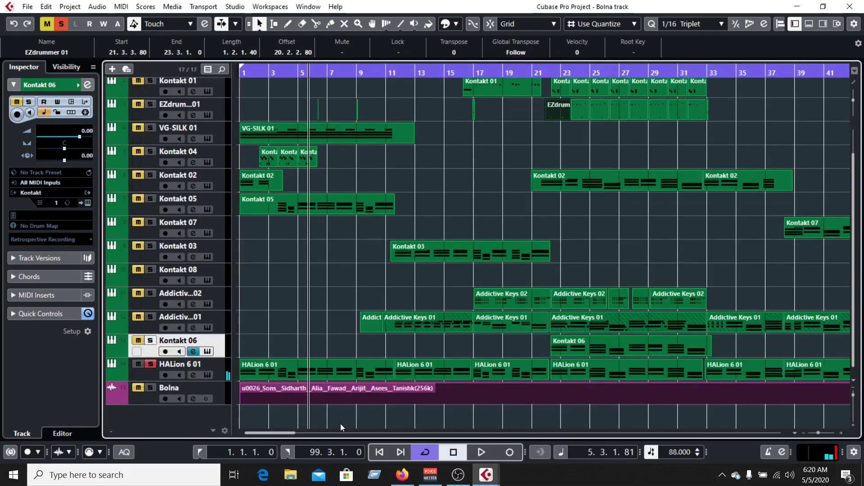
# - Reopen the HALion 6 instrument to show its full 4.0 Warm Sweep Pad window, close it and return the cursor to the project start
pyautogui.click(202, 375)
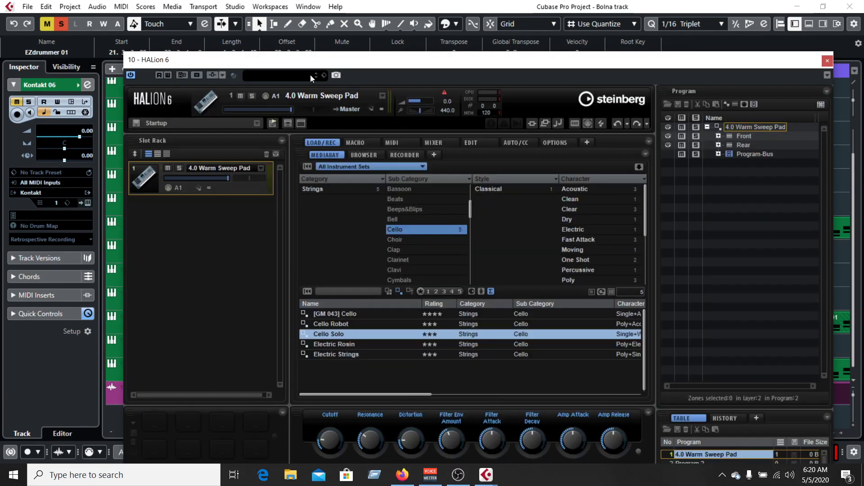
pyautogui.moveTo(442, 68); pyautogui.dragTo(434, 28)
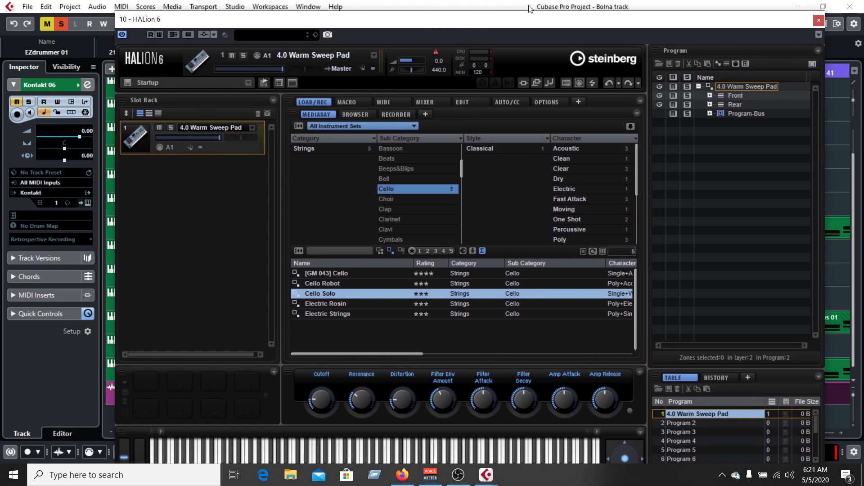
pyautogui.moveTo(536, 27)
pyautogui.mouseDown()
pyautogui.moveTo(561, 56)
pyautogui.moveTo(532, 18)
pyautogui.mouseUp()
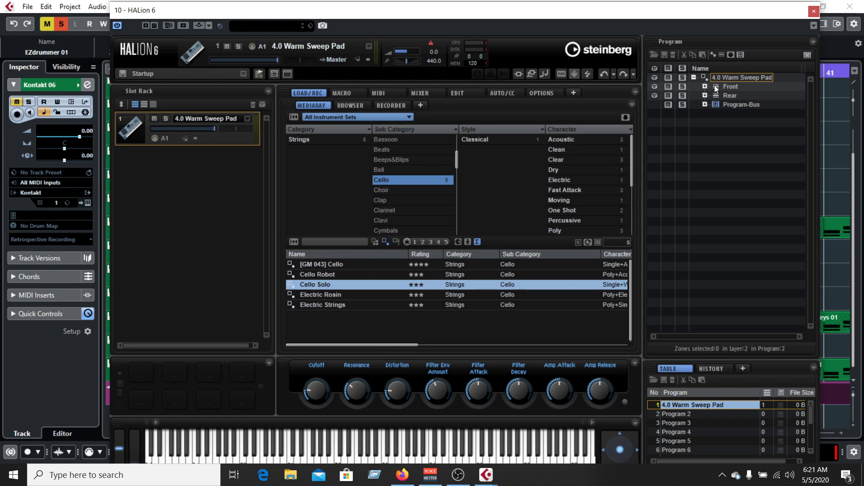
pyautogui.click(813, 11)
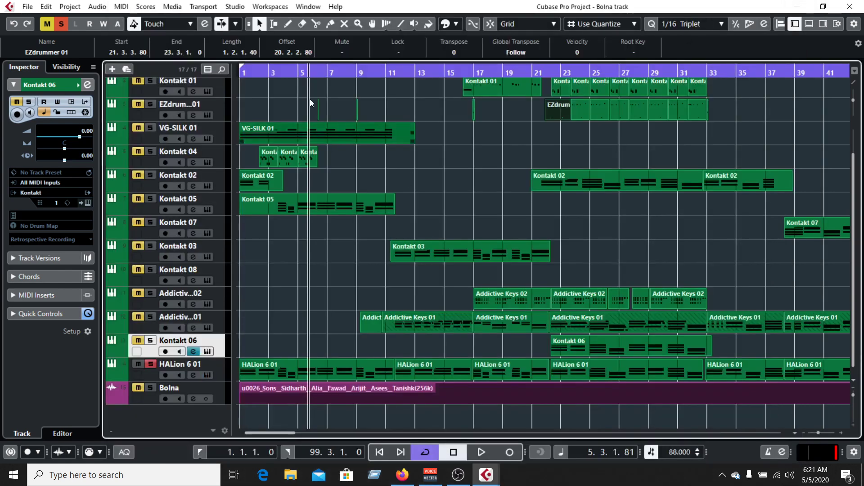
pyautogui.moveTo(239, 79); pyautogui.dragTo(238, 80)
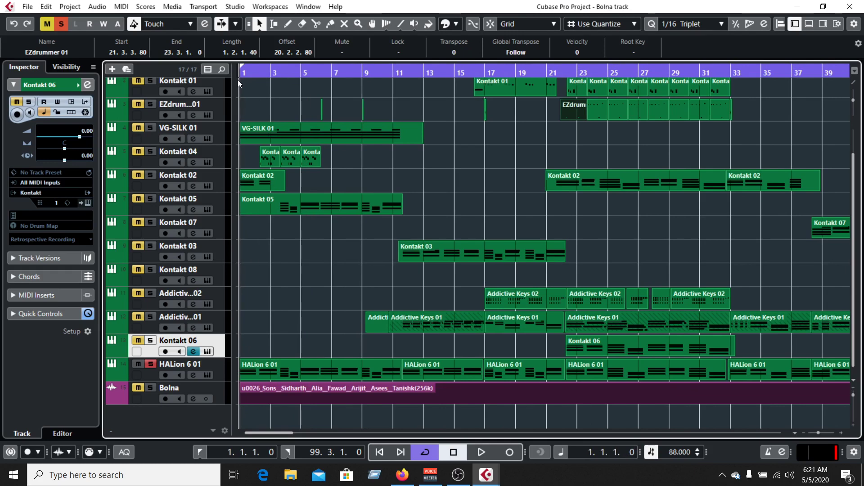
# - Switch the solo from HALion 6 01 to EZdrummer 01 and audition its short hit shortly after bar 6 repeatedly
pyautogui.click(150, 364)
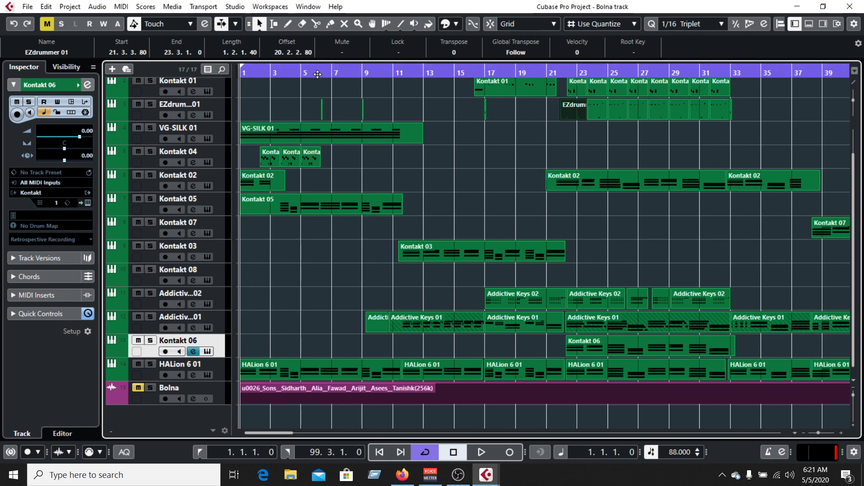
pyautogui.moveTo(317, 75); pyautogui.dragTo(313, 102)
pyautogui.click(150, 105)
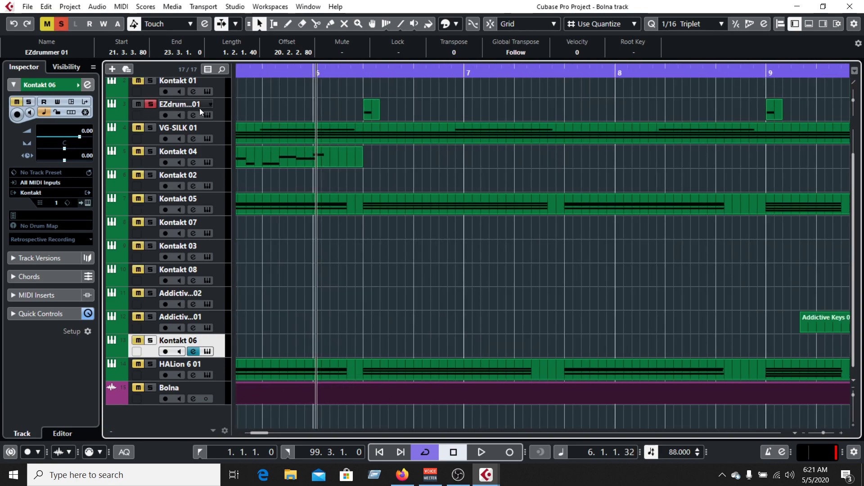
pyautogui.click(359, 72)
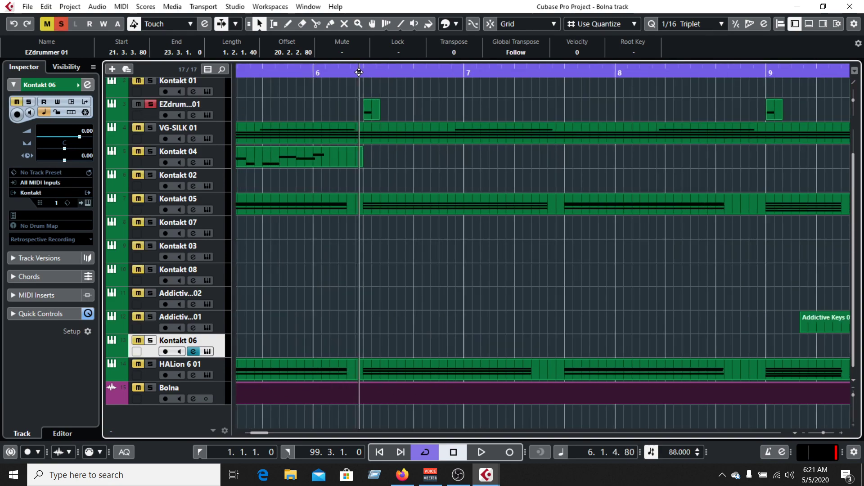
pyautogui.press('space')
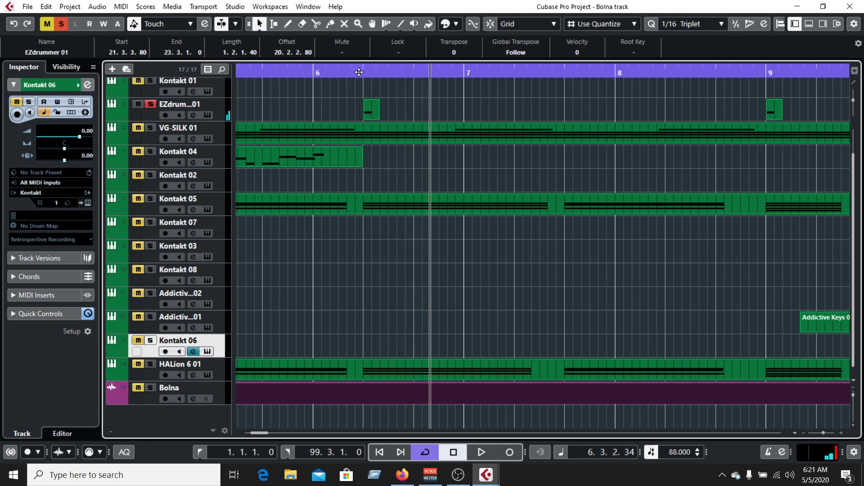
pyautogui.press('space')
pyautogui.press('space')
pyautogui.press('space')
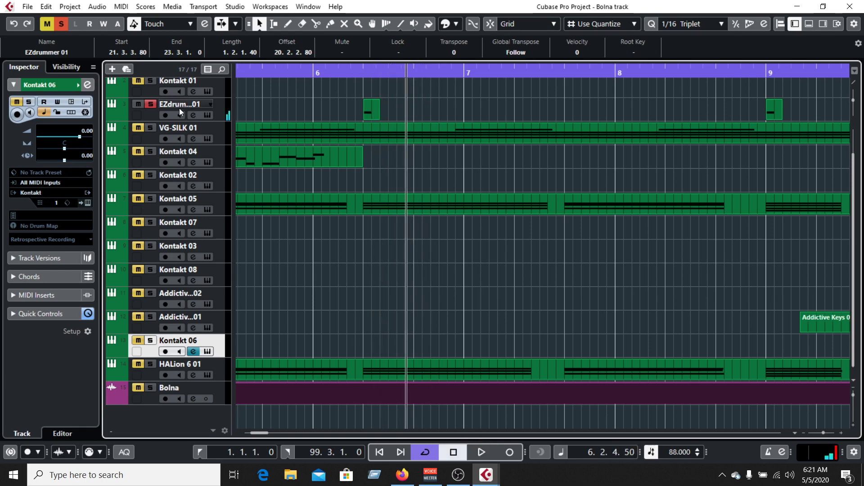
# - Remove the solo from EZdrummer 01, return to the project start and play the full arrangement with the Bolna reference track muted
pyautogui.click(151, 105)
pyautogui.moveTo(315, 72); pyautogui.dragTo(183, 92)
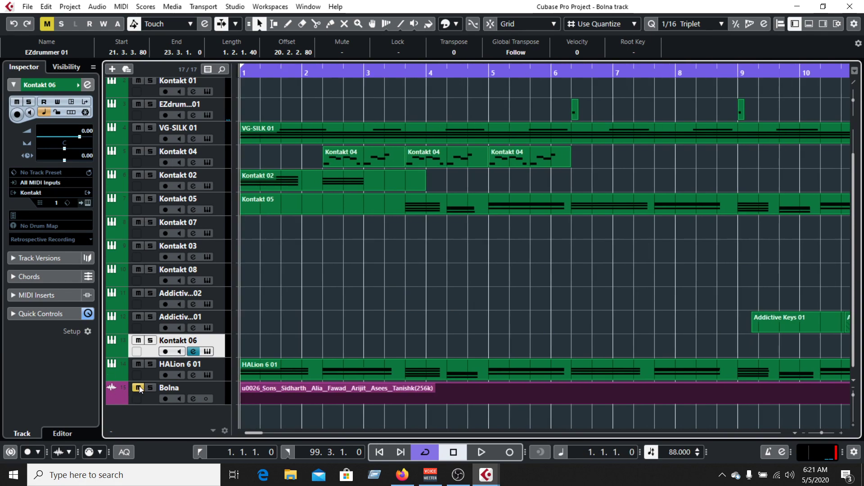
pyautogui.moveTo(305, 71); pyautogui.dragTo(226, 77)
pyautogui.moveTo(355, 74); pyautogui.dragTo(231, 75)
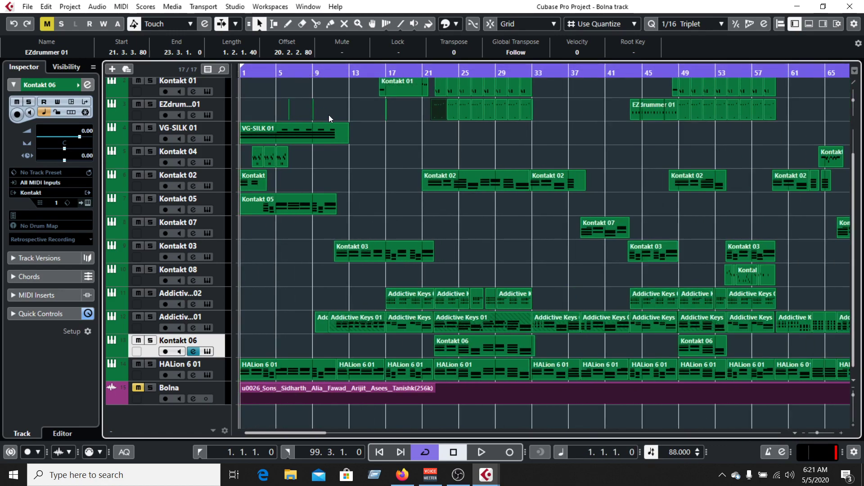
pyautogui.press('space')
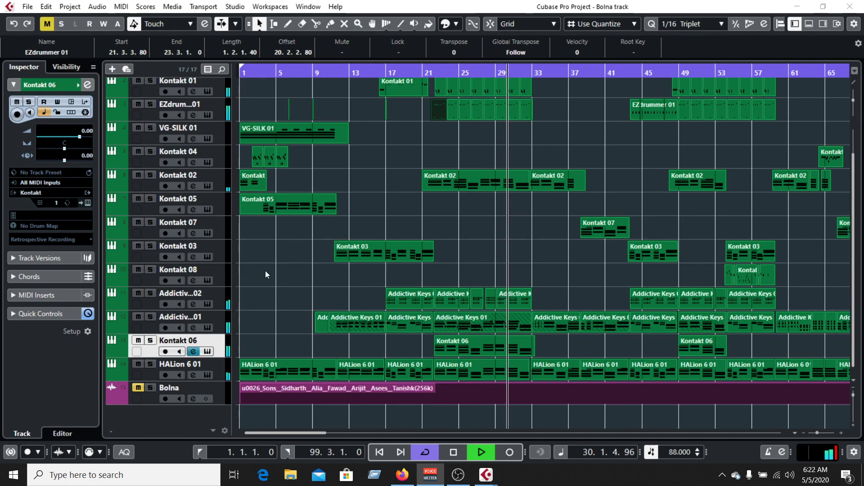
# - Show the vocal track's channel settings during playback, follow the arrangement to its end around bar 98 and stop playback
pyautogui.scroll(2, 191, 180)
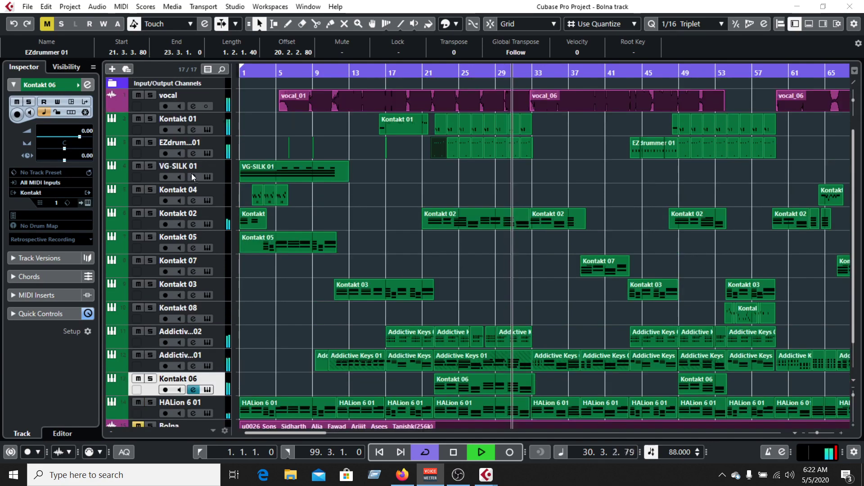
pyautogui.click(193, 106)
pyautogui.moveTo(727, 29); pyautogui.dragTo(863, 91)
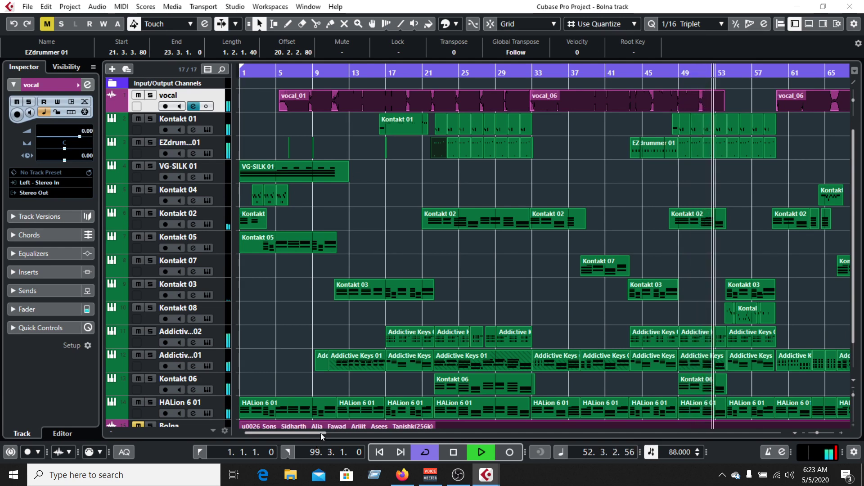
pyautogui.moveTo(321, 434); pyautogui.dragTo(381, 436)
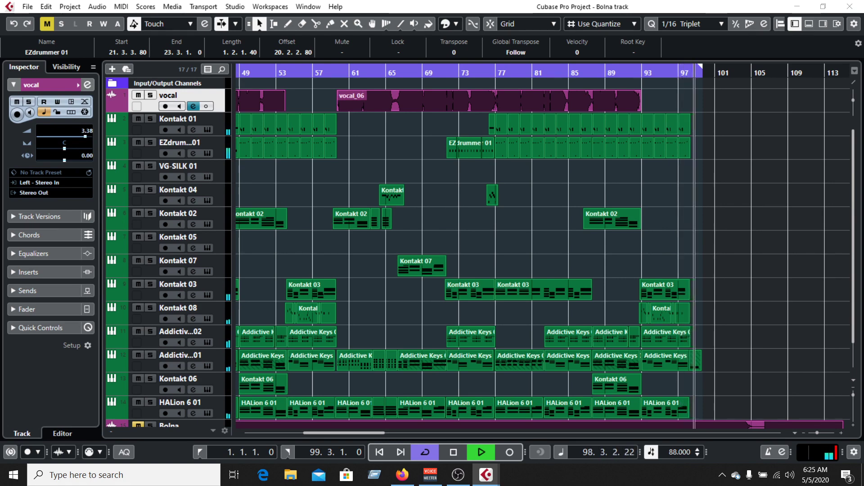
pyautogui.press('space')
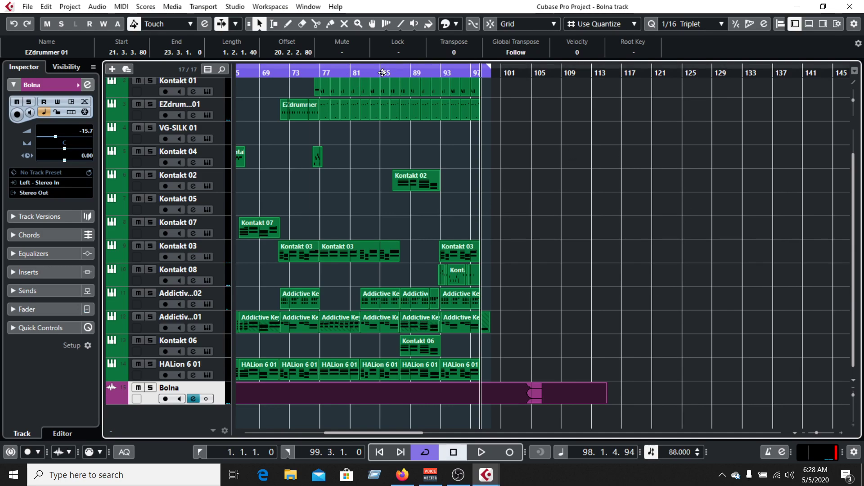
# - Return the cursor to the project start and review the track list, selecting Kontakt 01 and VG-SILK 01 in turn
pyautogui.moveTo(382, 73); pyautogui.dragTo(273, 73)
pyautogui.press('Home')
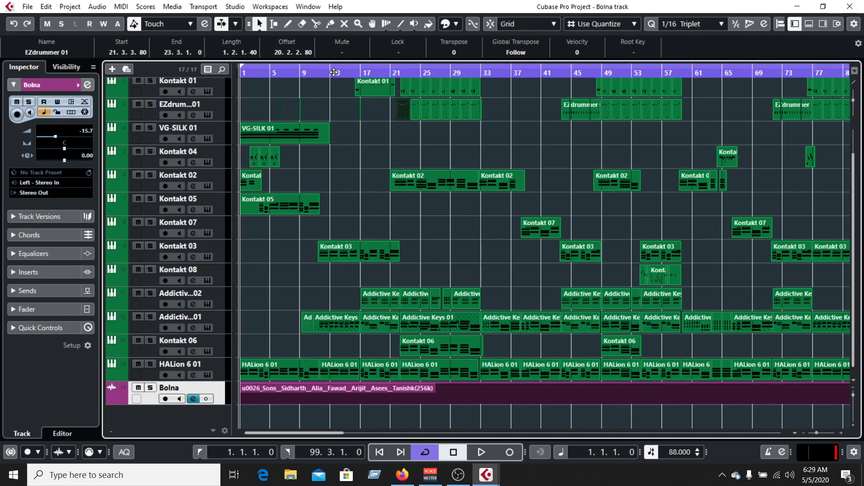
pyautogui.scroll(2, 143, 155)
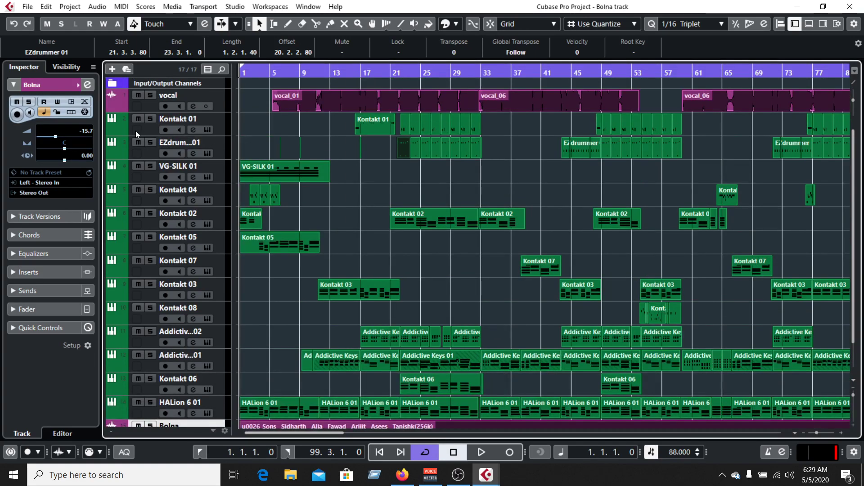
pyautogui.click(147, 128)
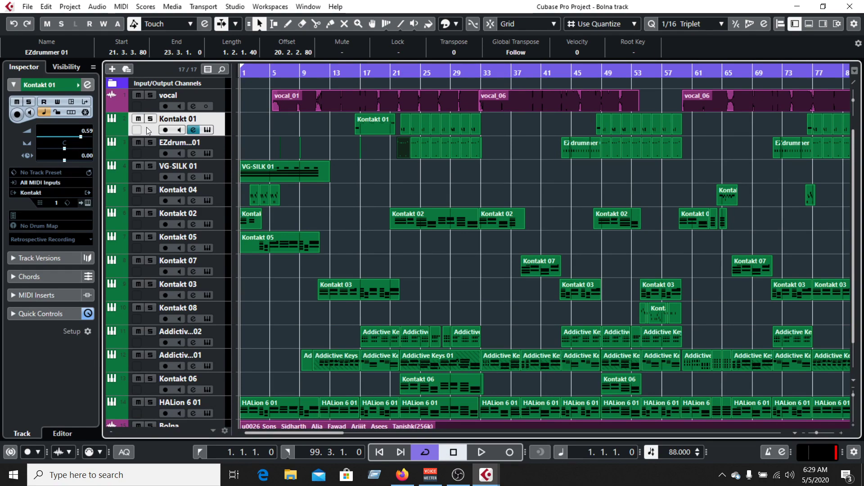
pyautogui.click(156, 176)
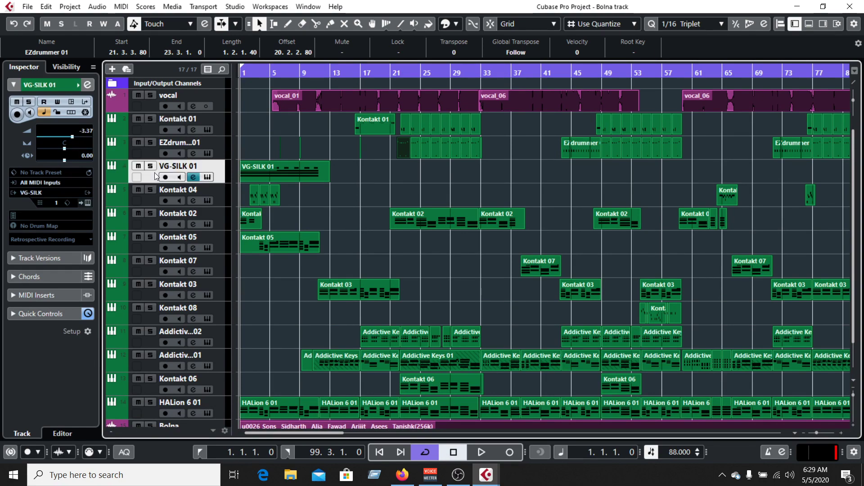
pyautogui.scroll(-2, 187, 265)
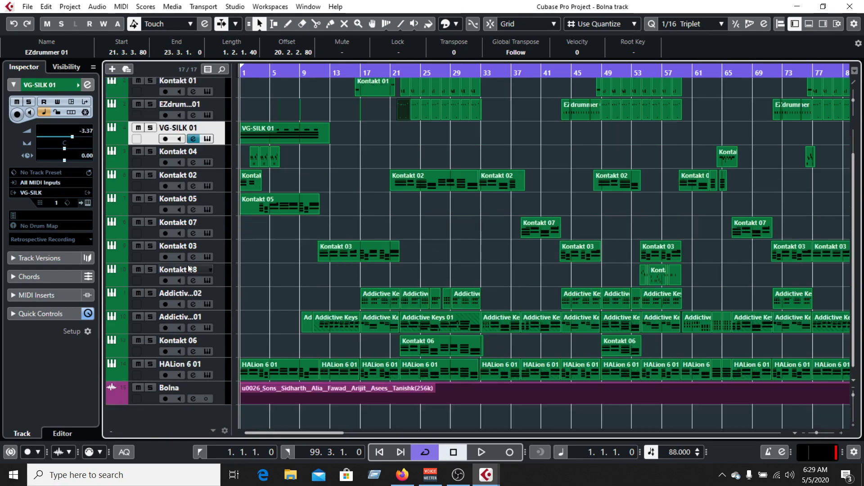
pyautogui.scroll(2, 188, 265)
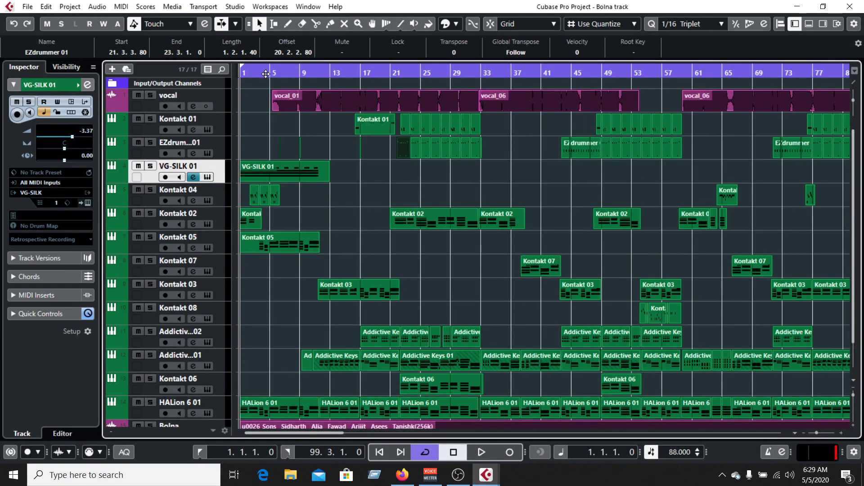
# - Fit the whole arrangement from bar 1 to beyond bar 97 into the timeline view, keeping the cursor at the start
pyautogui.moveTo(266, 77); pyautogui.dragTo(240, 72)
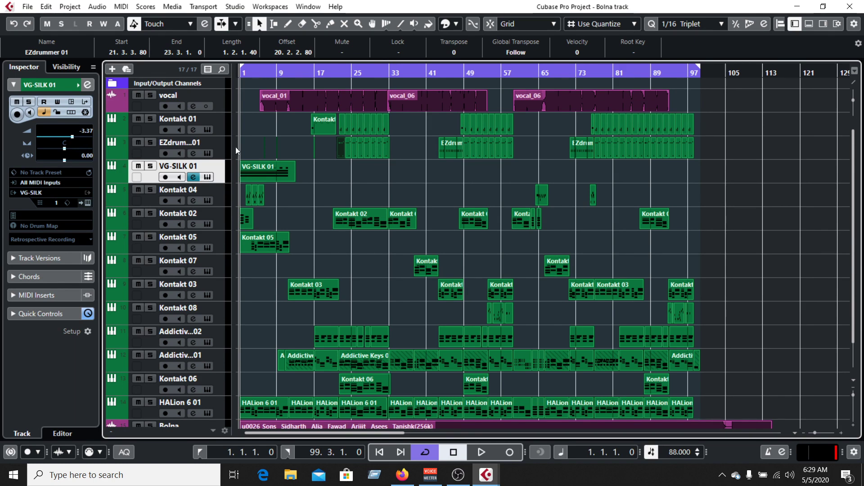
pyautogui.moveTo(410, 72); pyautogui.dragTo(210, 73)
pyautogui.moveTo(317, 72); pyautogui.dragTo(233, 83)
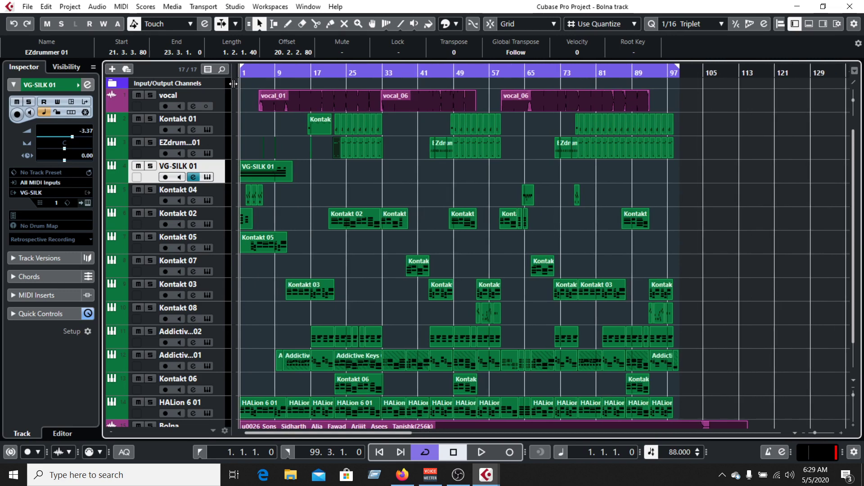